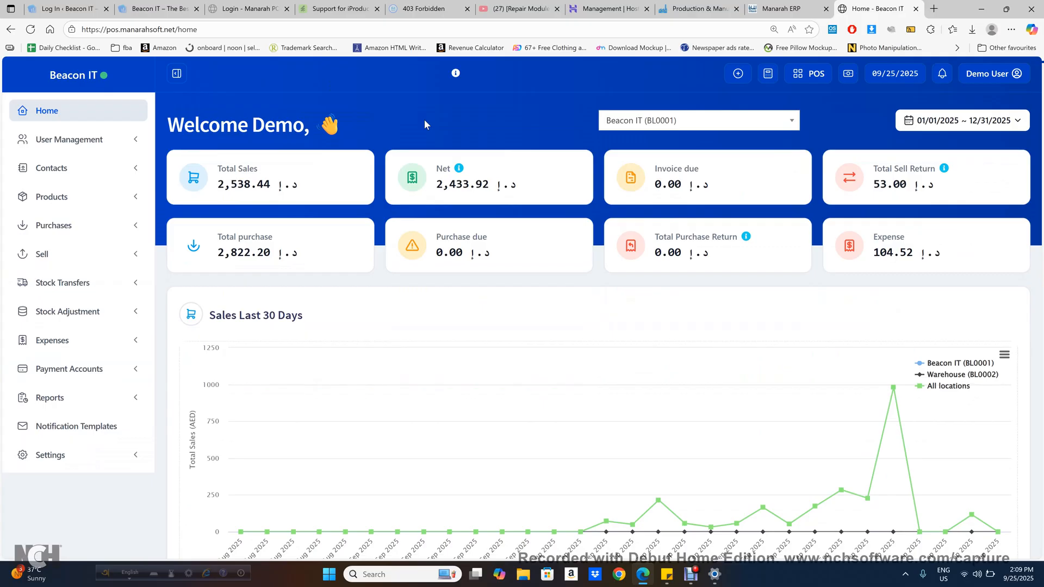
Step: Check the home dashboard's date range and business location choices and look through its sales charts
click(731, 127)
click(531, 113)
click(935, 126)
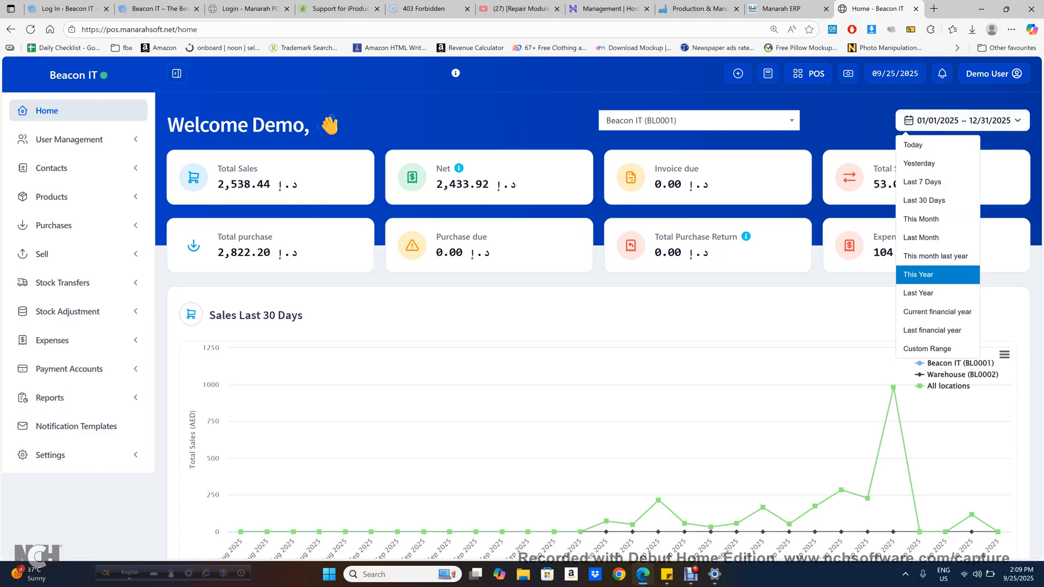
click(668, 126)
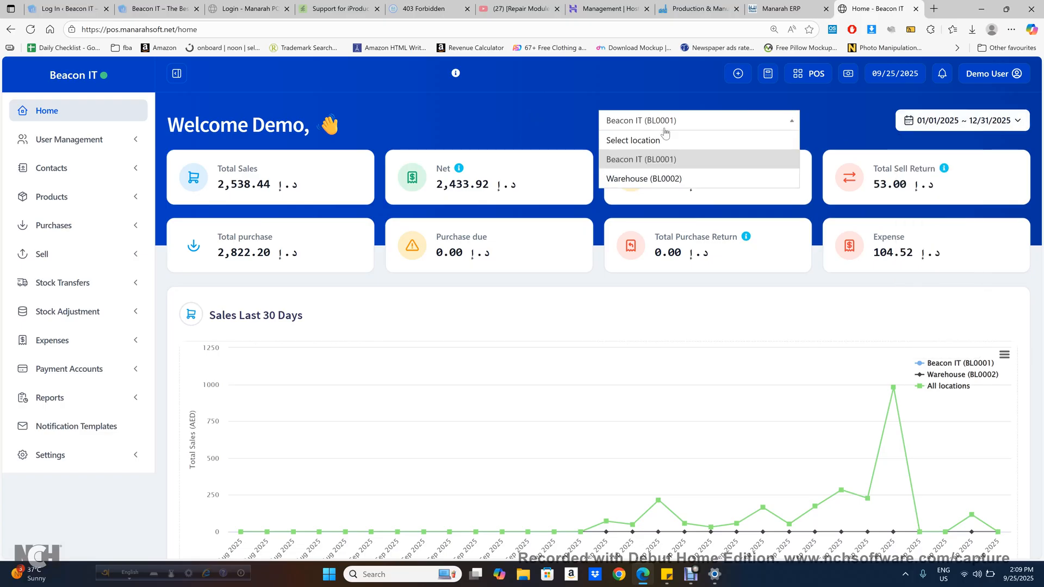
click(543, 126)
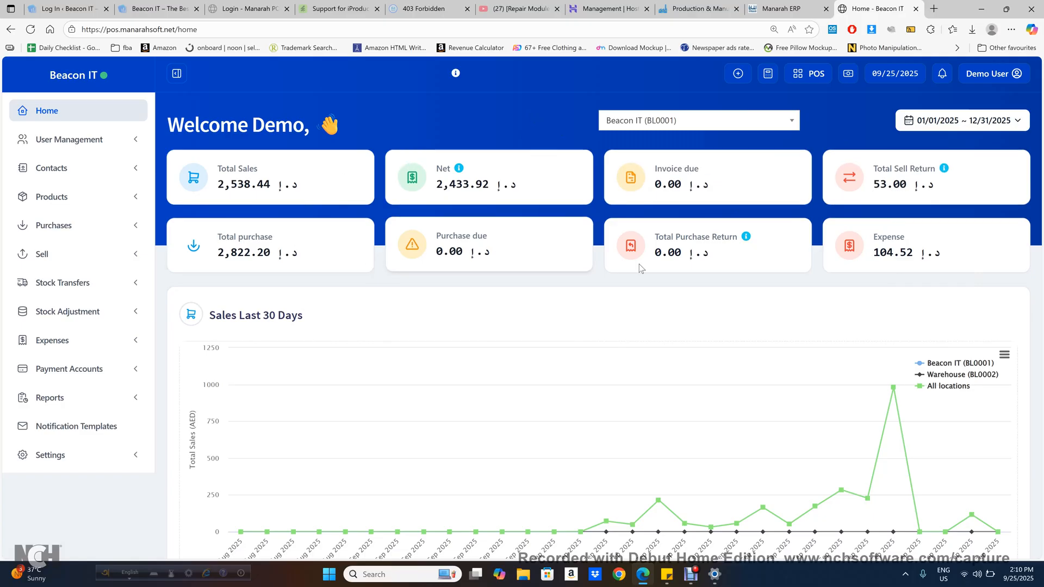
scroll(638, 263, down, 7)
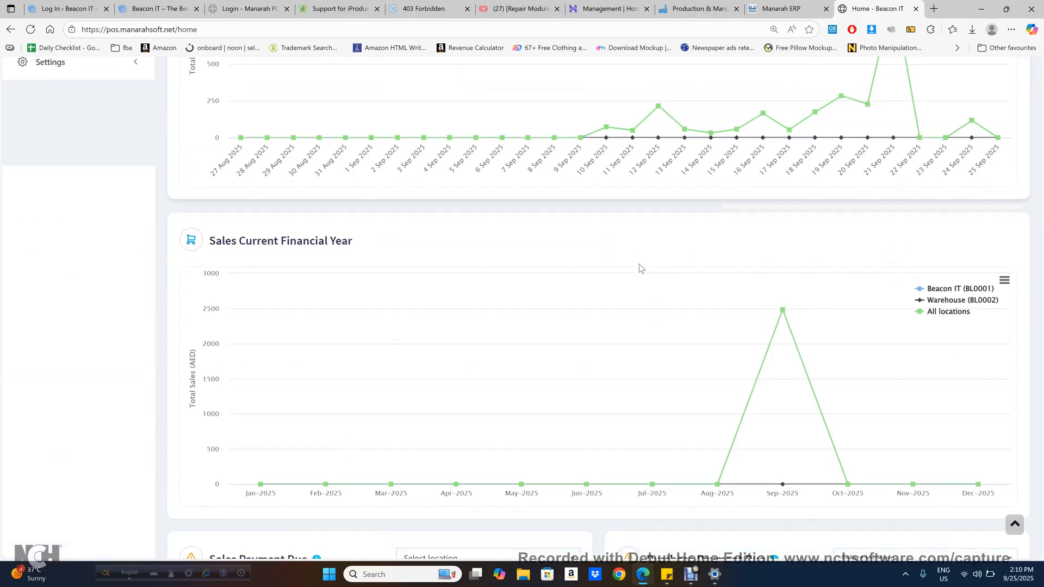
scroll(640, 266, up, 7)
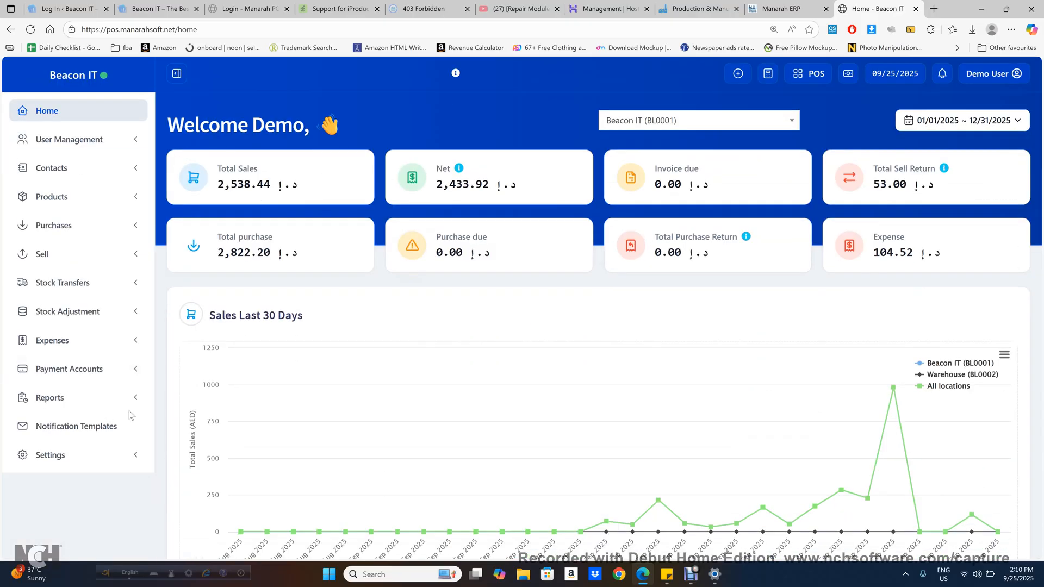
Step: Open the Product Sell Profit Report and expand its filters
click(132, 398)
scroll(135, 403, down, 2)
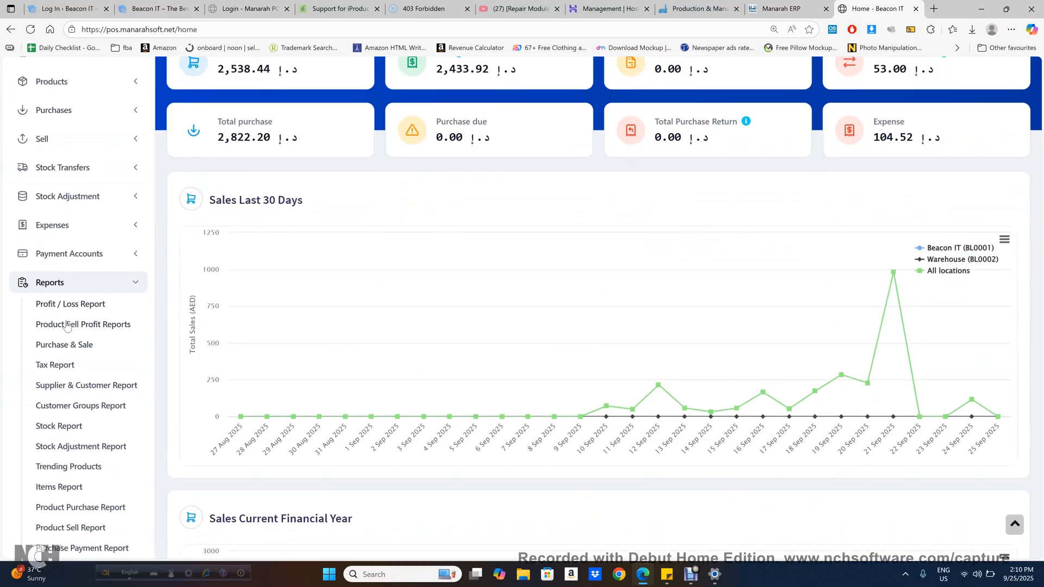
click(48, 326)
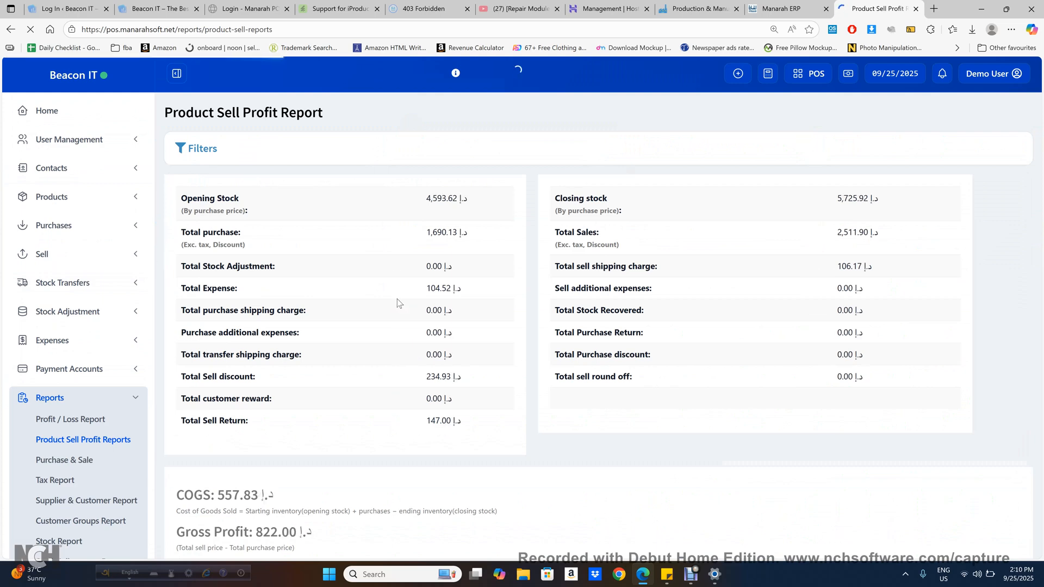
click(196, 147)
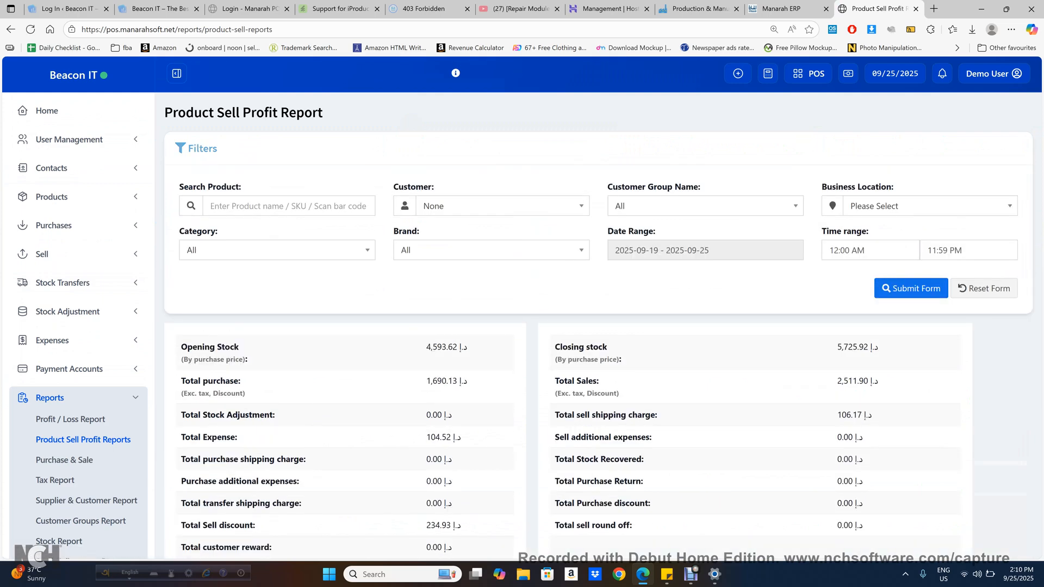
Step: Check the date range and business location choices in the report filters without changing them
drag(711, 252, 610, 253)
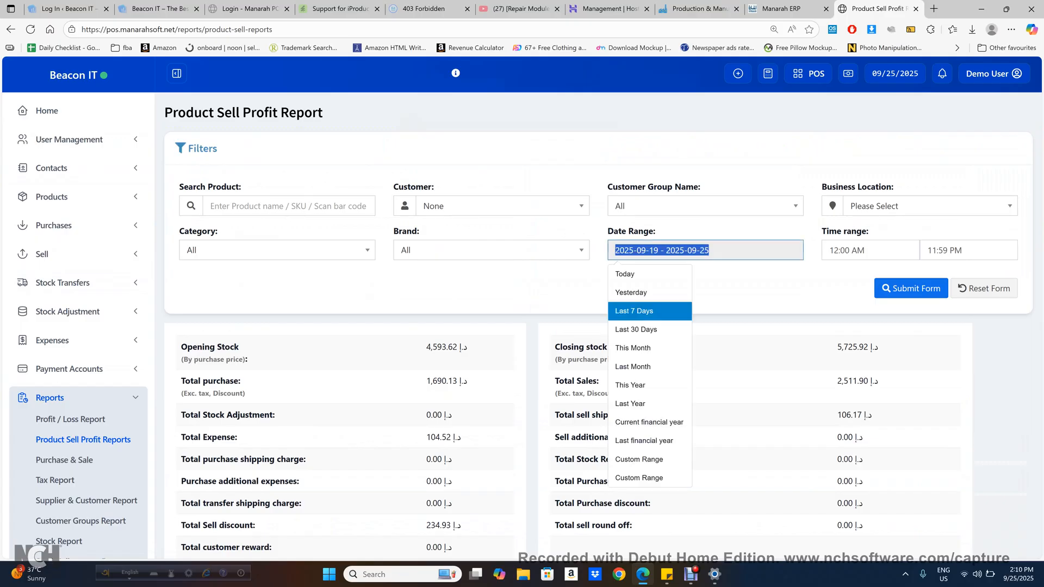
click(537, 291)
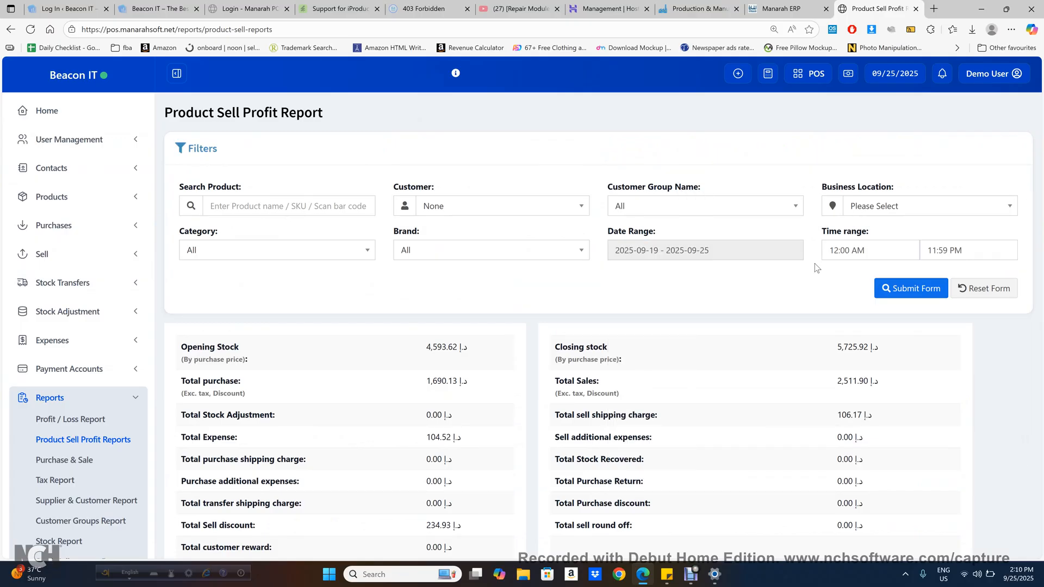
click(910, 214)
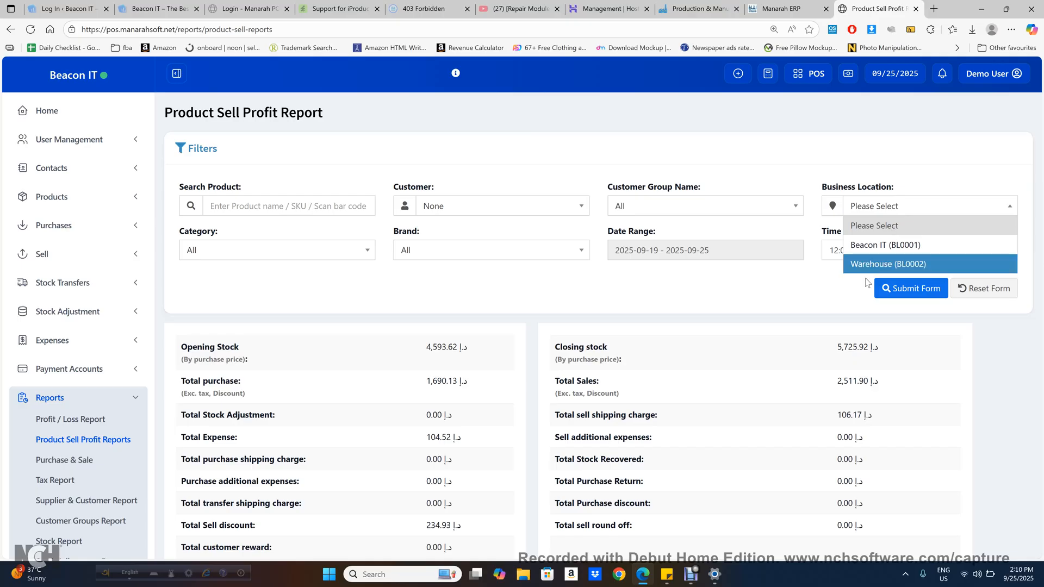
click(808, 283)
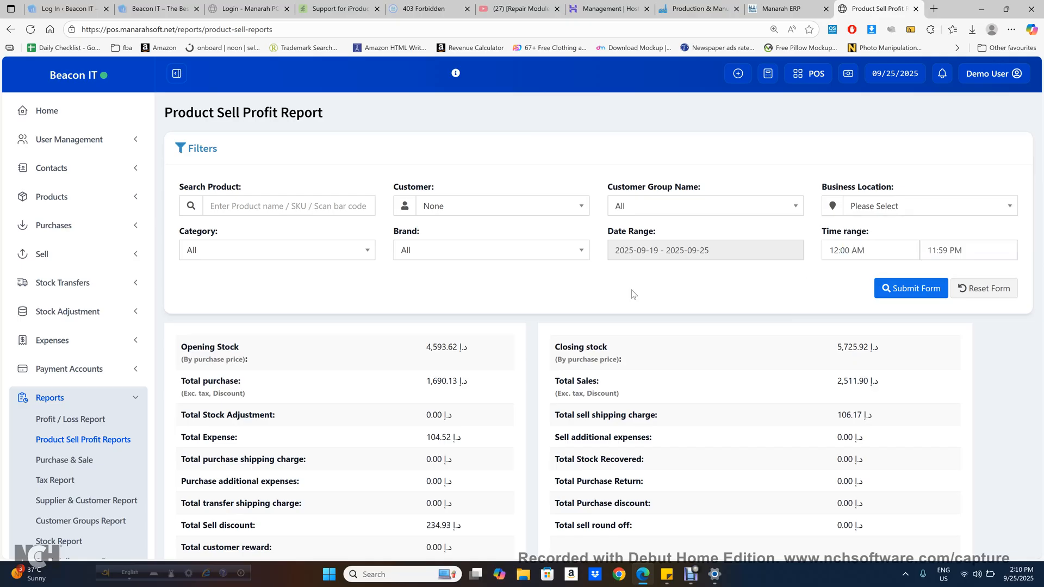
Step: Examine the report's stock, purchase and sales totals, COGS, gross and net profit, and the per-product profit table
scroll(631, 290, down, 2)
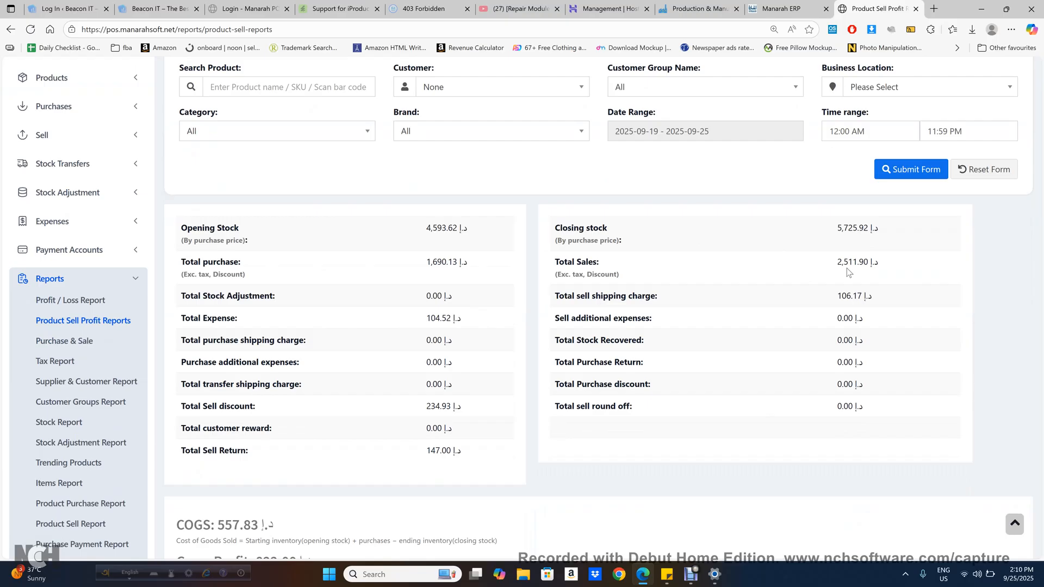
scroll(847, 269, down, 3)
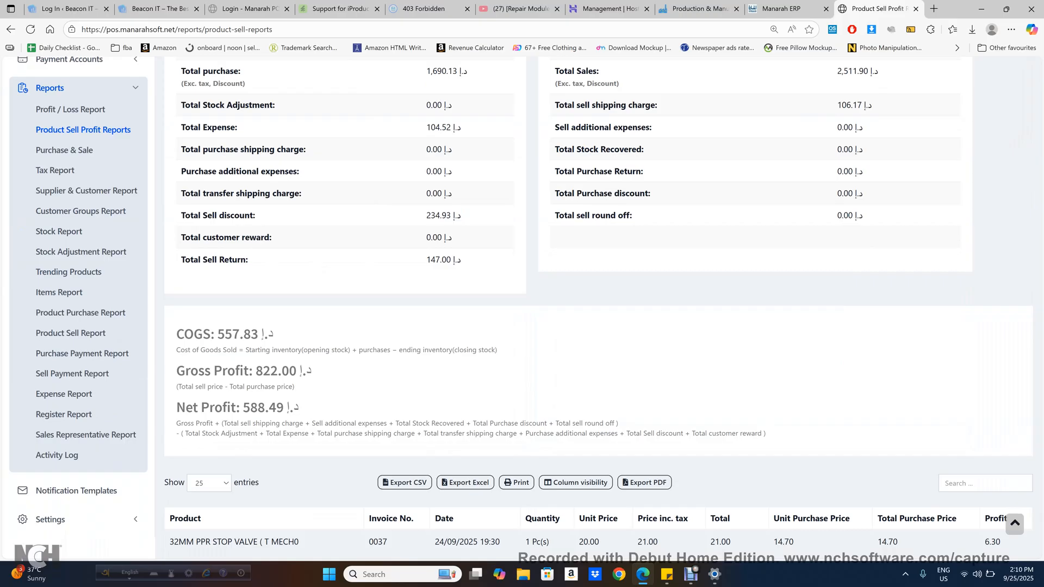
drag(216, 335, 298, 343)
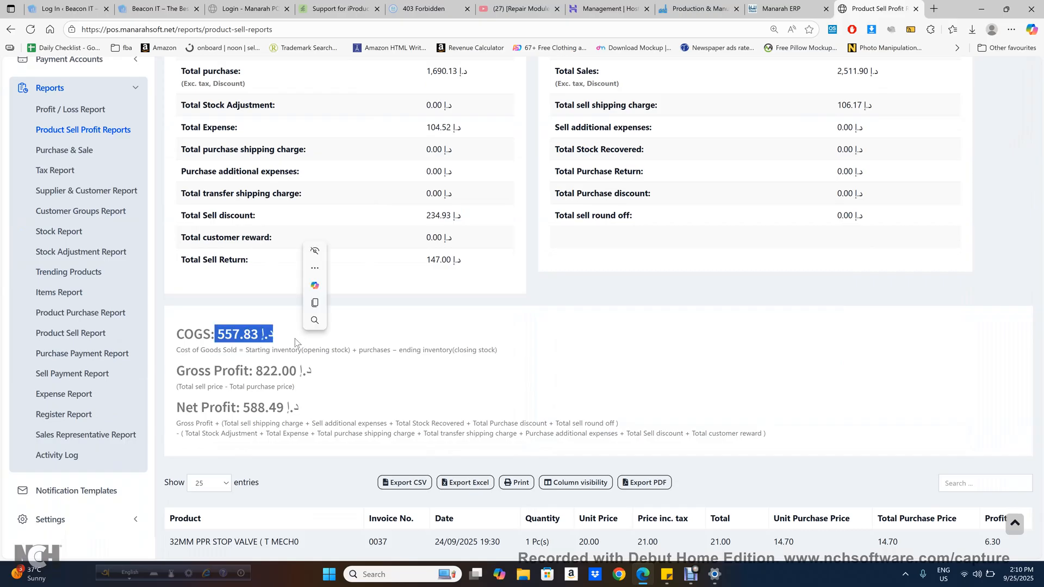
scroll(295, 339, down, 1)
click(276, 384)
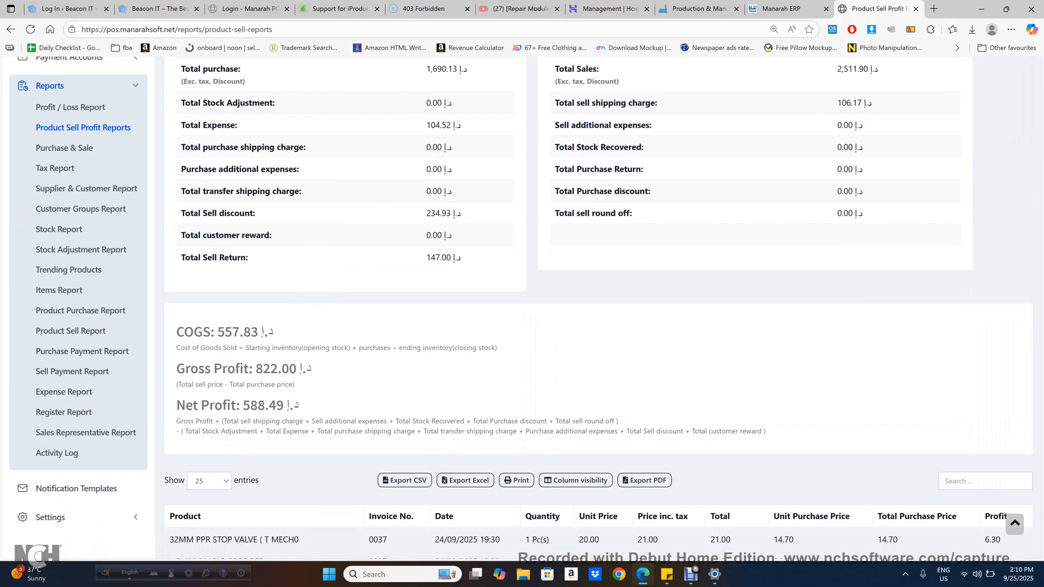
scroll(272, 210, down, 5)
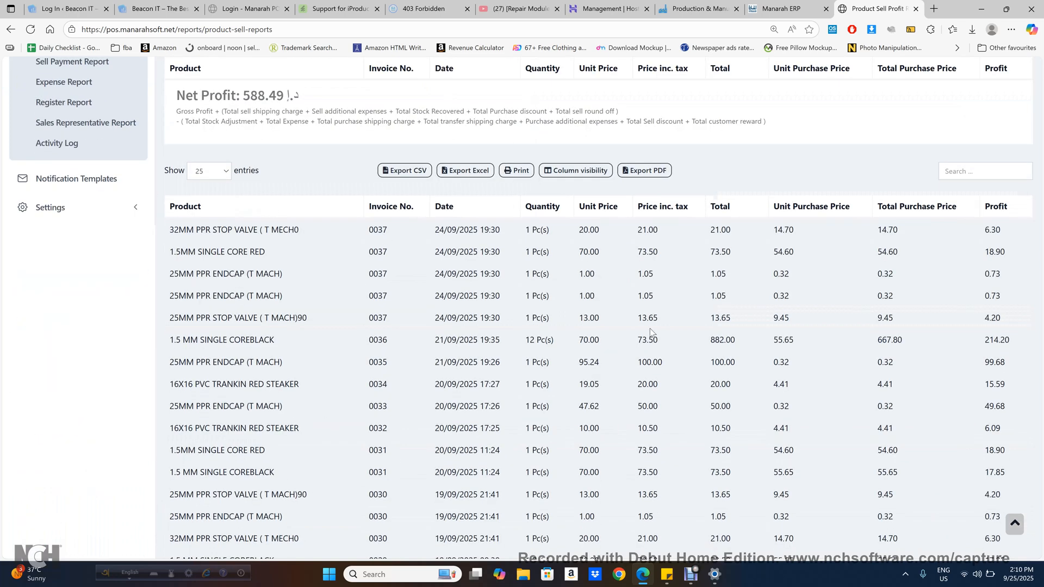
scroll(651, 332, down, 1)
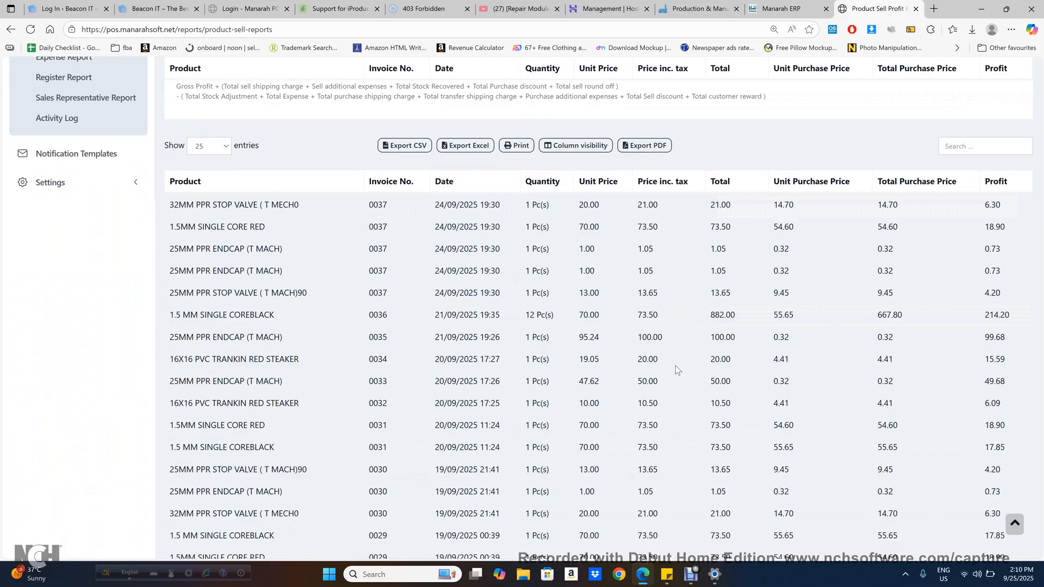
scroll(991, 289, down, 5)
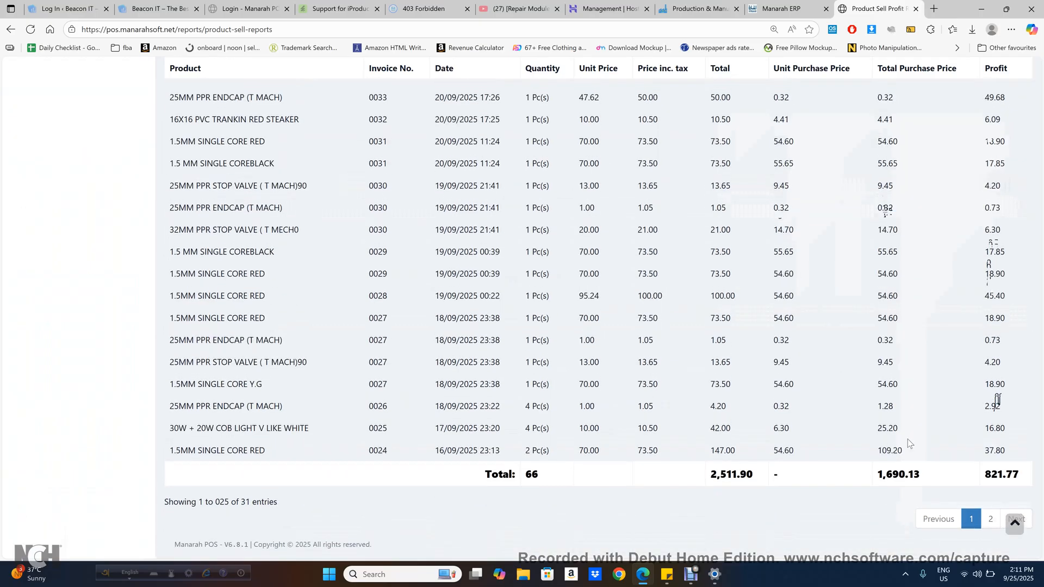
scroll(908, 439, up, 8)
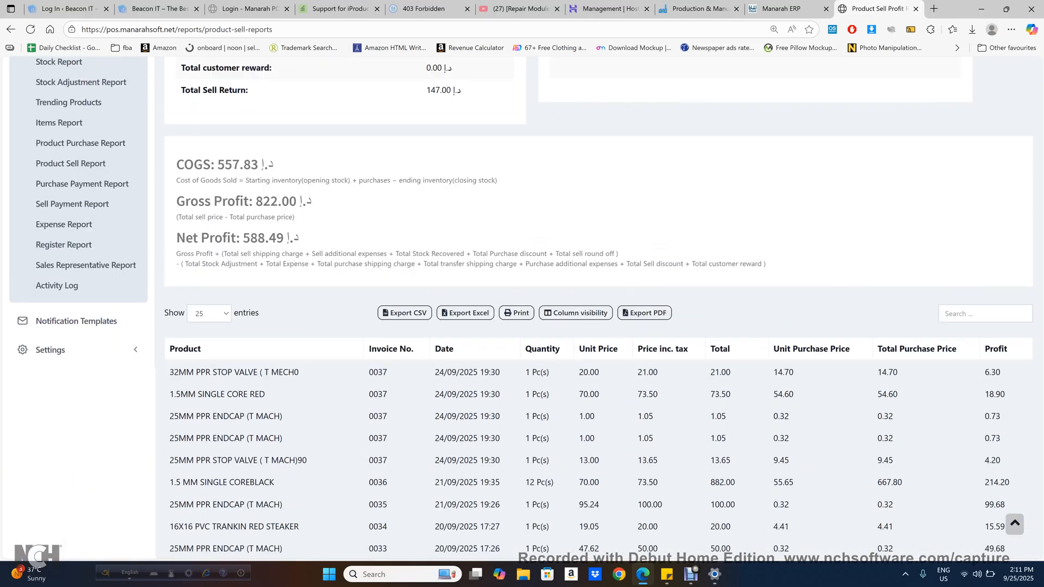
Step: Search the product profit table for "stop"
click(986, 313)
text(sto)
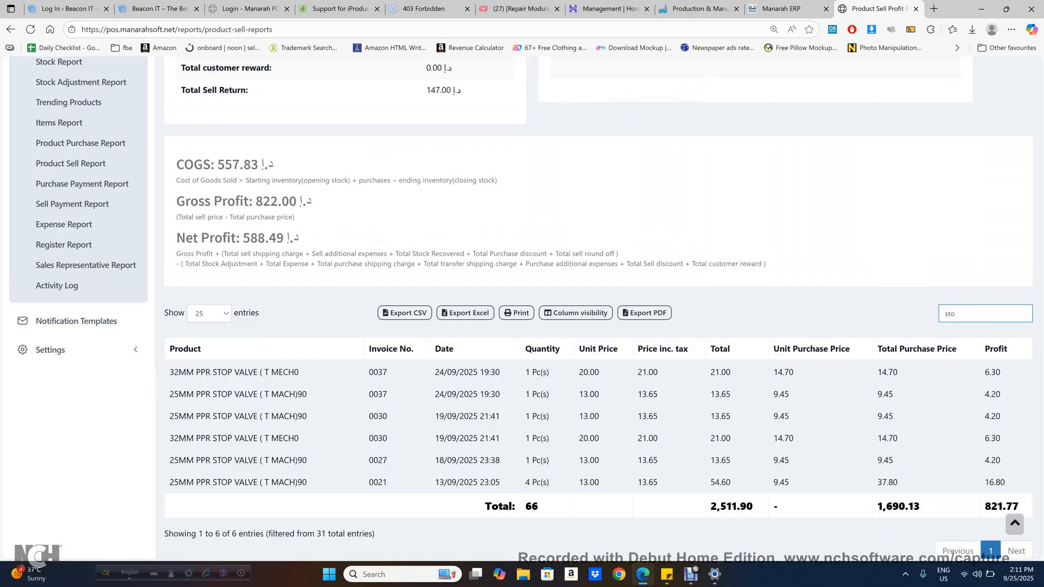
text(p)
Step: Open the Profit / Loss Report and view its profit by products breakdown
scroll(429, 443, up, 5)
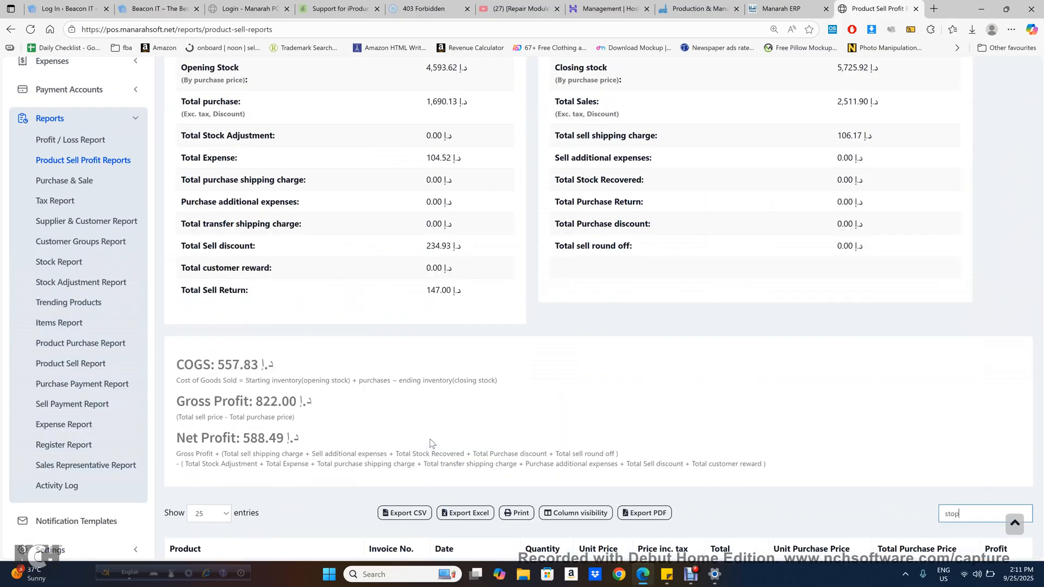
click(91, 184)
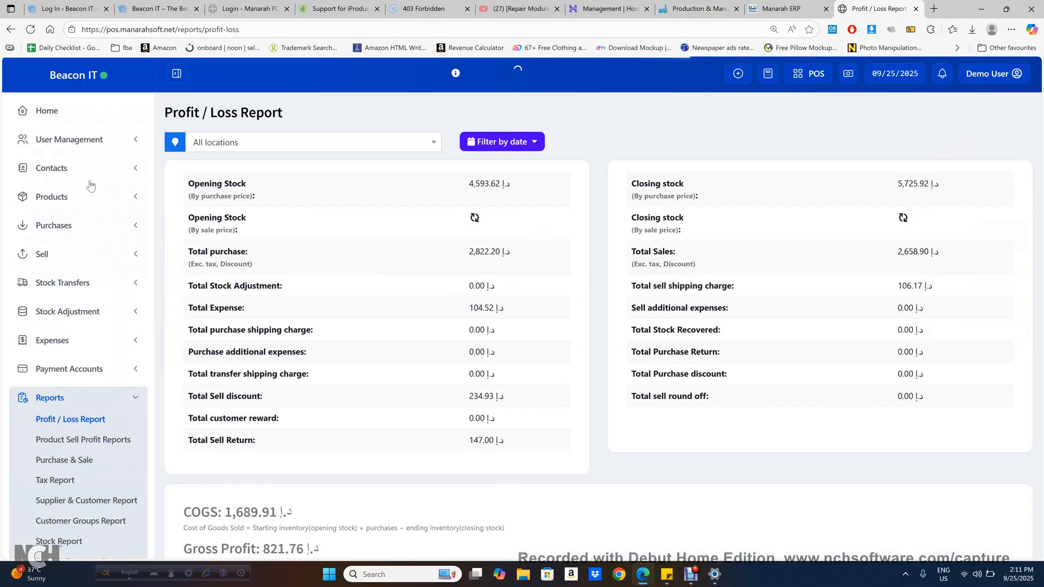
scroll(523, 189, down, 10)
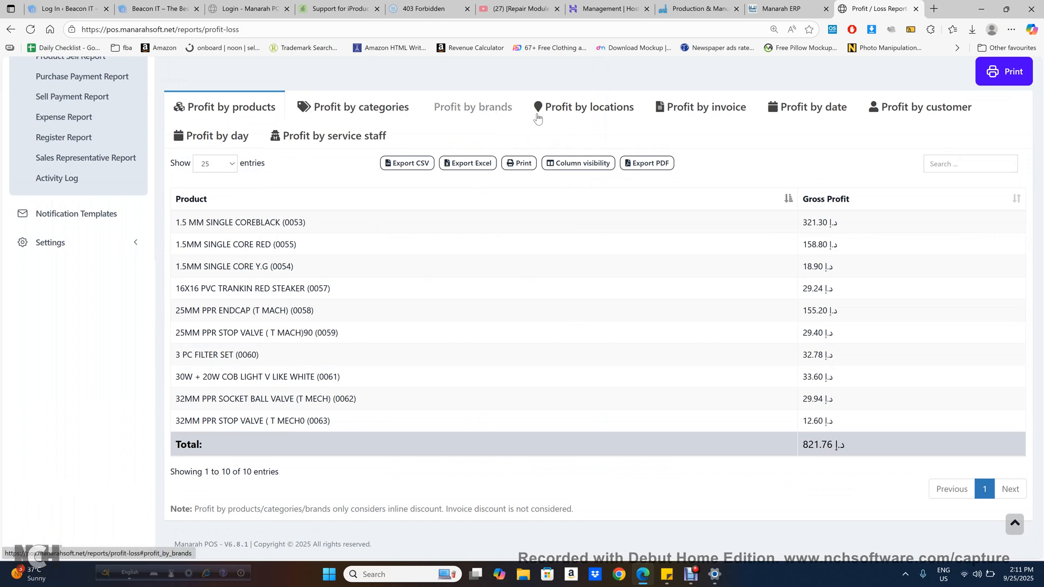
scroll(672, 146, up, 1)
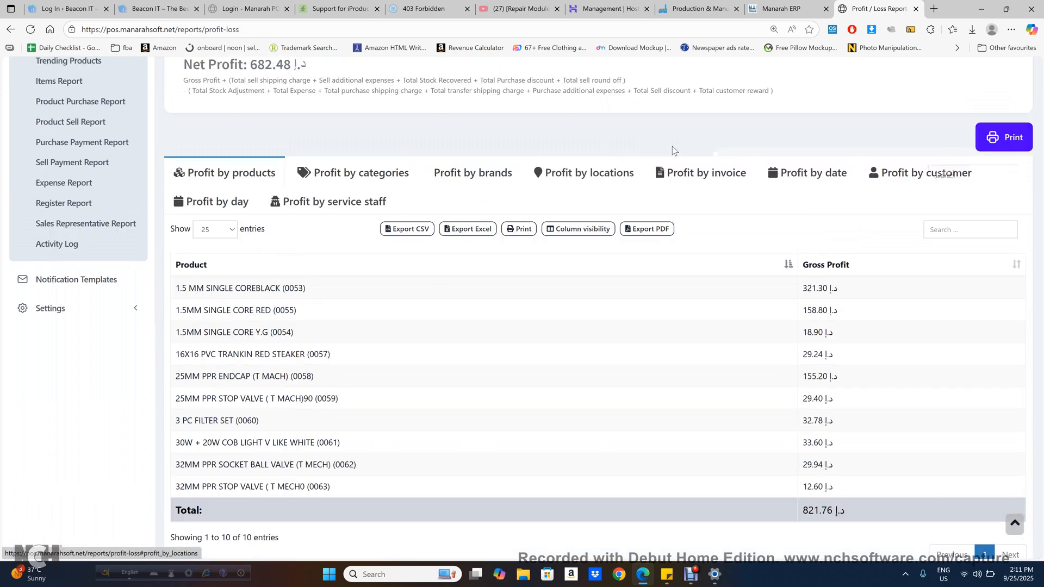
Step: Show the profit by invoice breakdown and look through it down to the total
click(702, 175)
scroll(562, 296, down, 3)
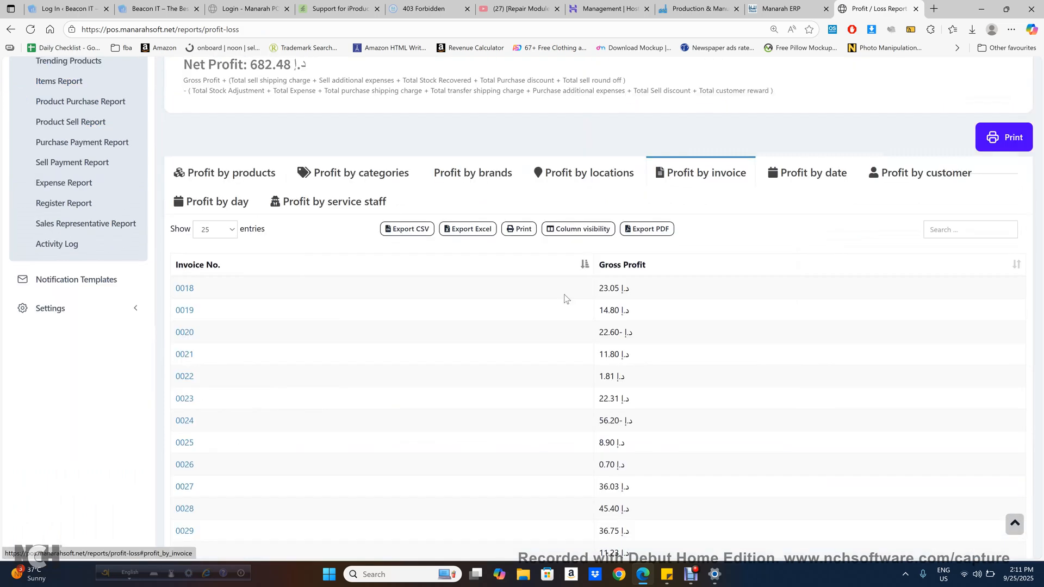
scroll(408, 320, down, 3)
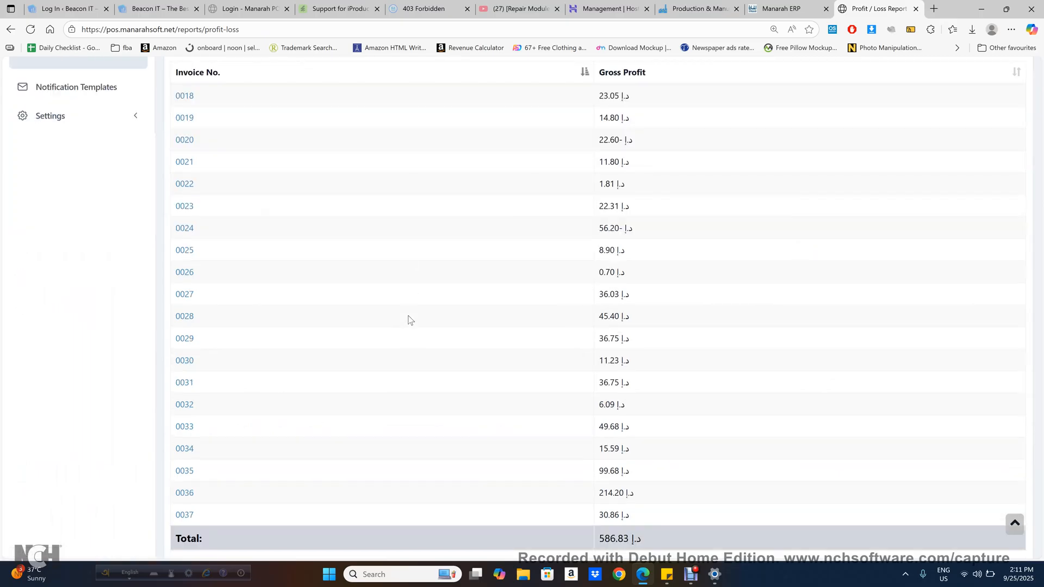
Step: Open the list of payment accounts and review the account balances
scroll(409, 320, up, 8)
scroll(410, 319, up, 3)
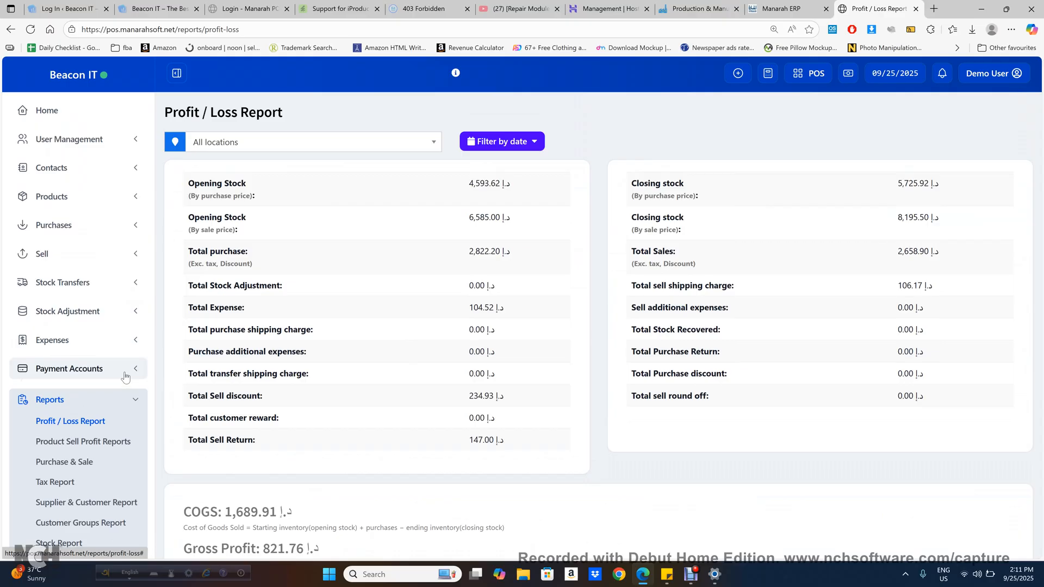
click(92, 368)
click(59, 396)
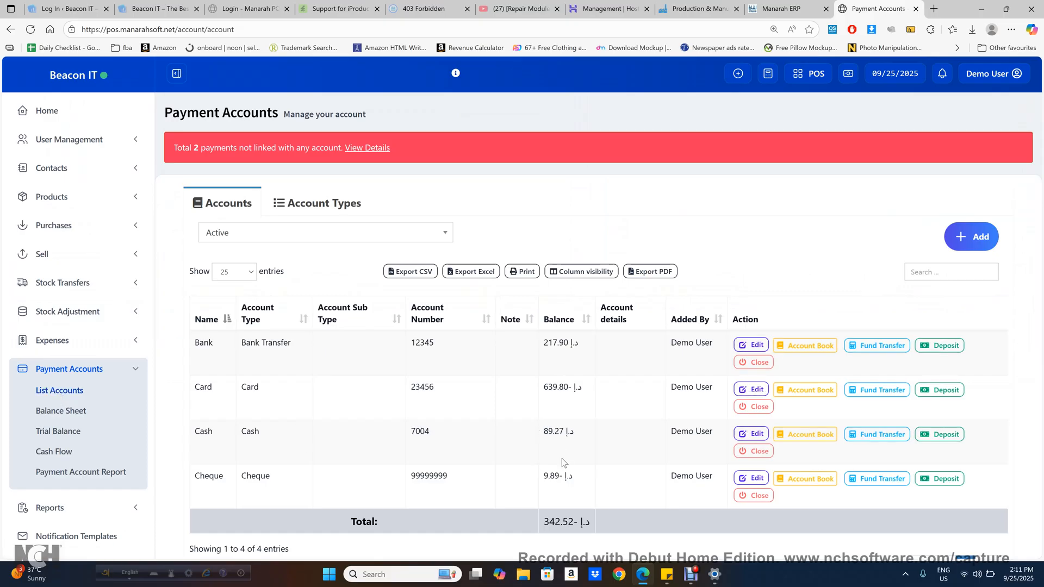
scroll(562, 458, down, 2)
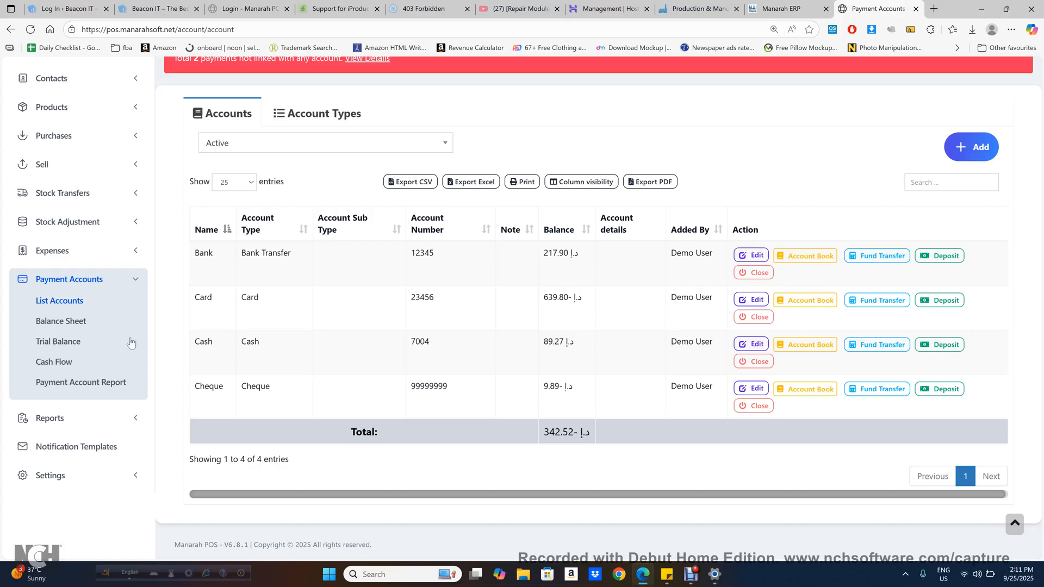
Step: Open the Balance Sheet and view the liabilities and assets
click(71, 325)
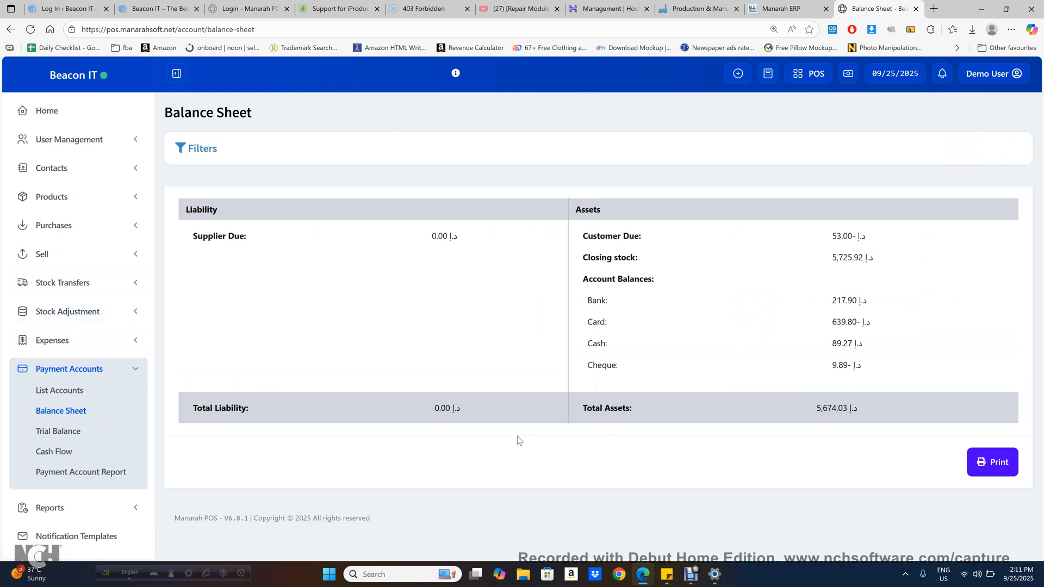
scroll(518, 436, down, 1)
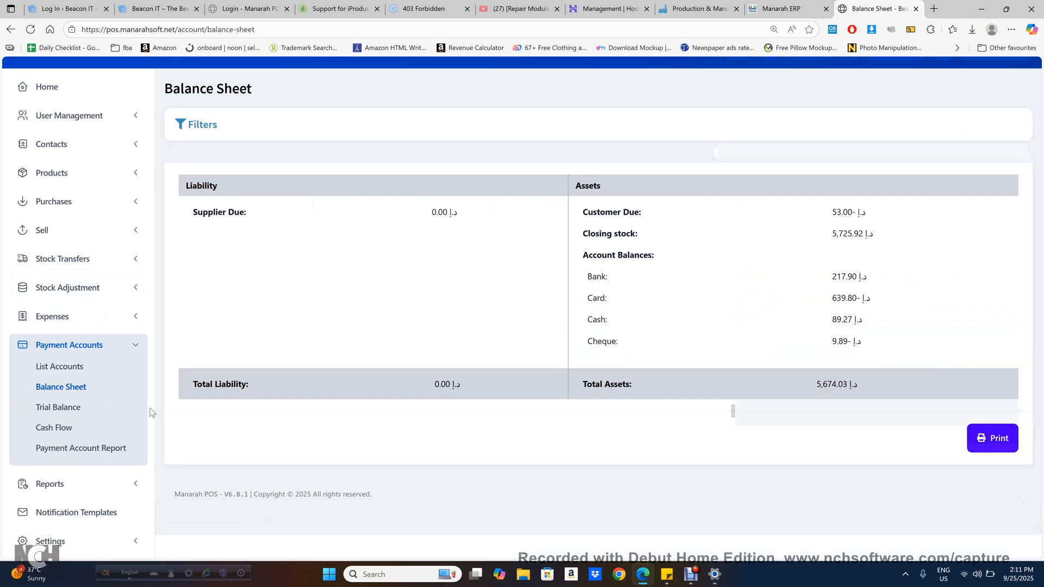
Step: Open the Cash Flow report, expand its filters and view the transactions
click(70, 434)
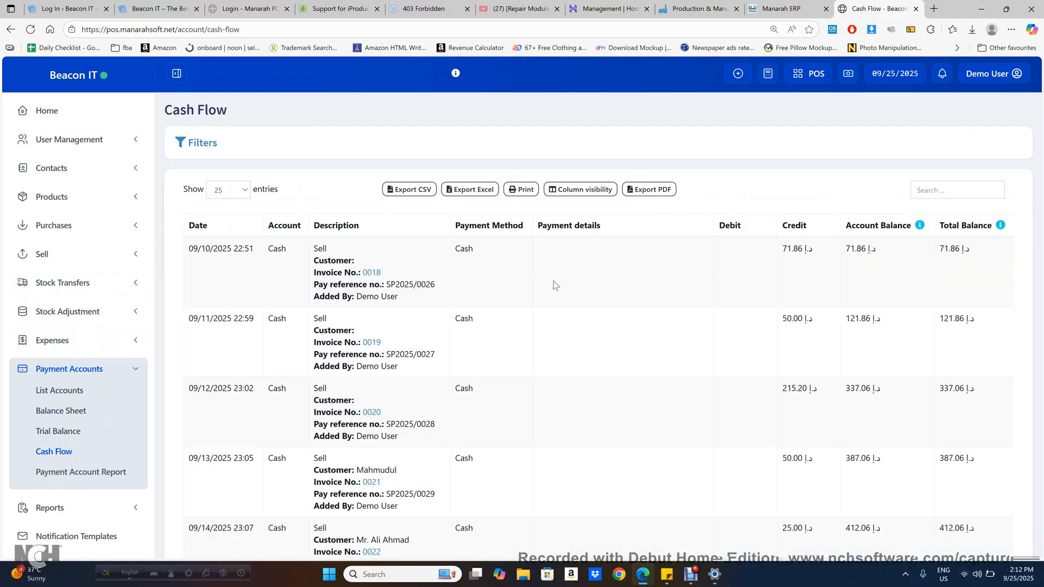
click(193, 144)
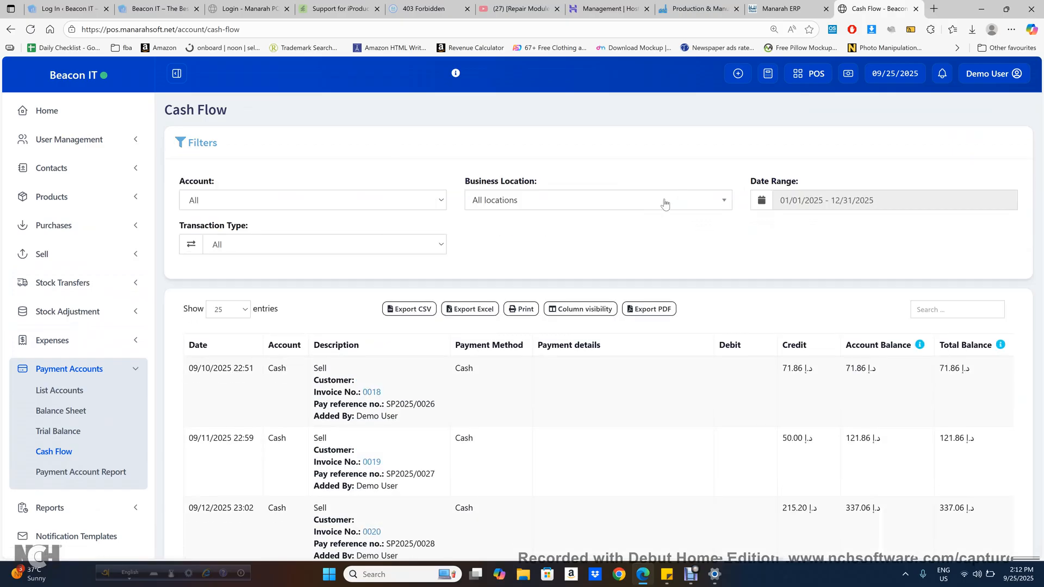
scroll(732, 408, down, 1)
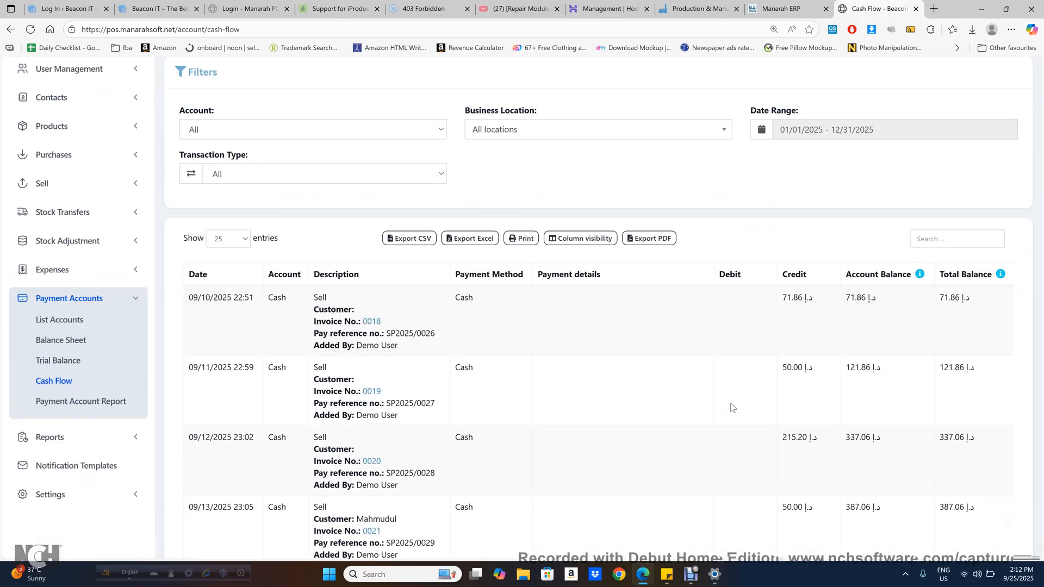
Step: Check the transaction type options of the Cash Flow report and look through its transactions down to the debit and credit totals
scroll(732, 408, down, 1)
click(431, 97)
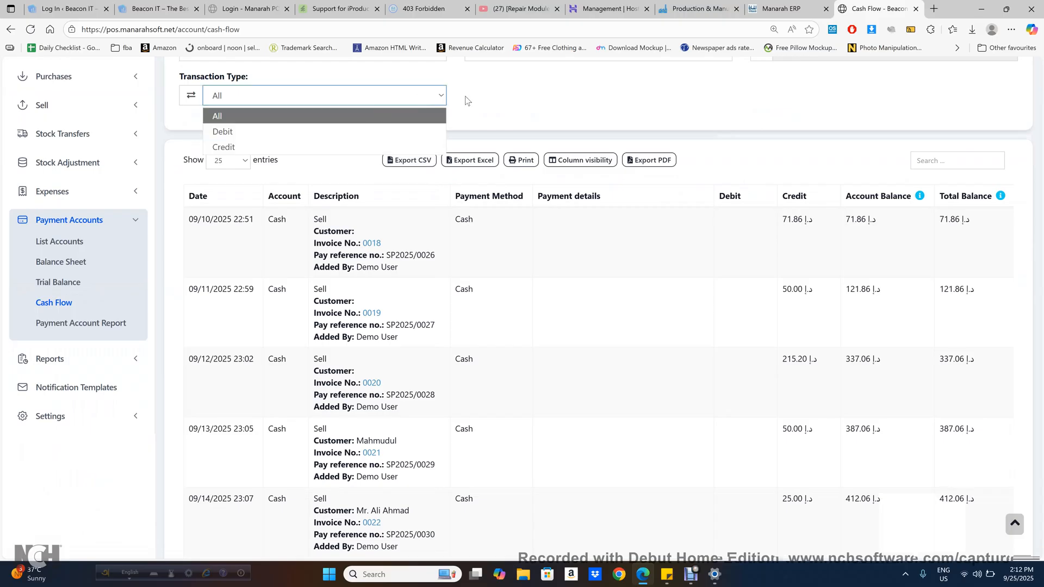
click(549, 91)
scroll(703, 273, down, 1)
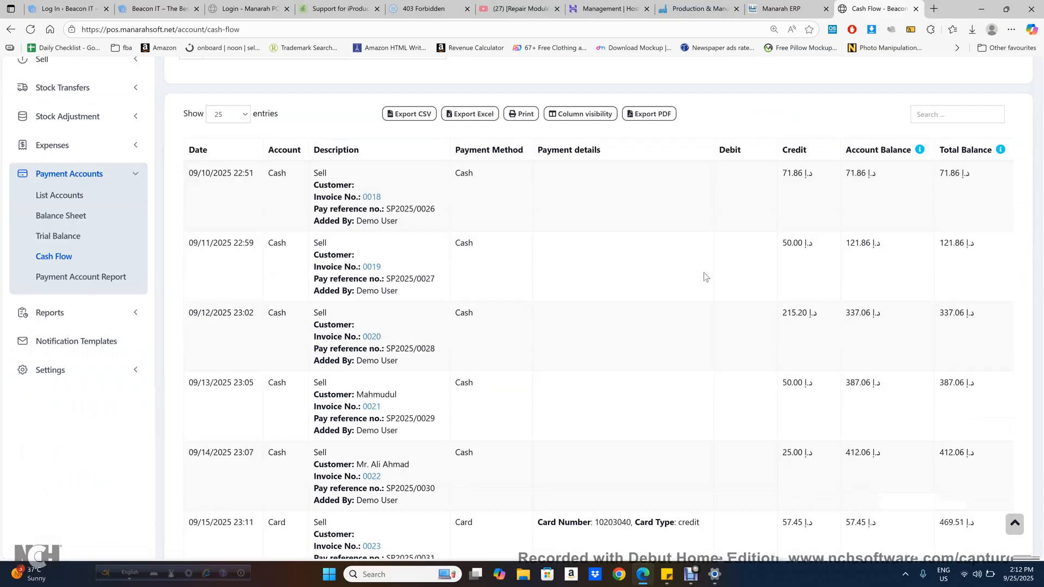
scroll(857, 342, down, 10)
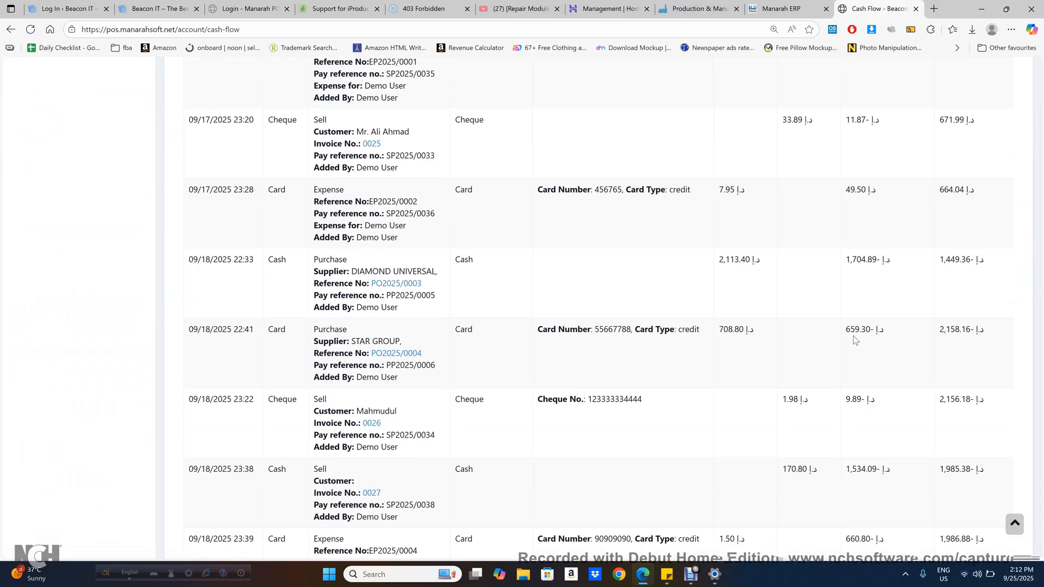
scroll(855, 340, down, 10)
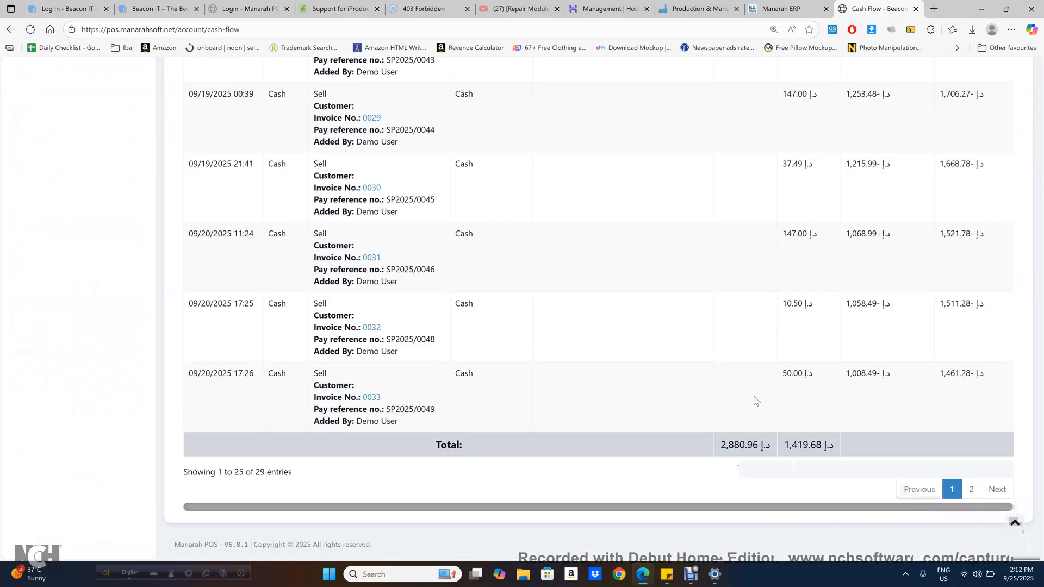
scroll(754, 401, up, 20)
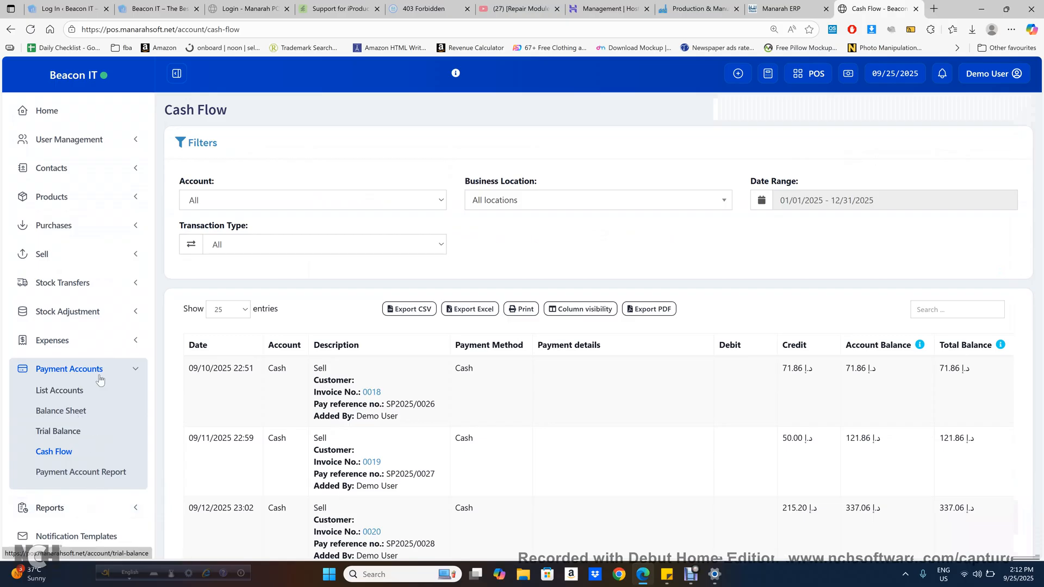
Step: View the user management pages for users, roles and sales commission agents
click(70, 151)
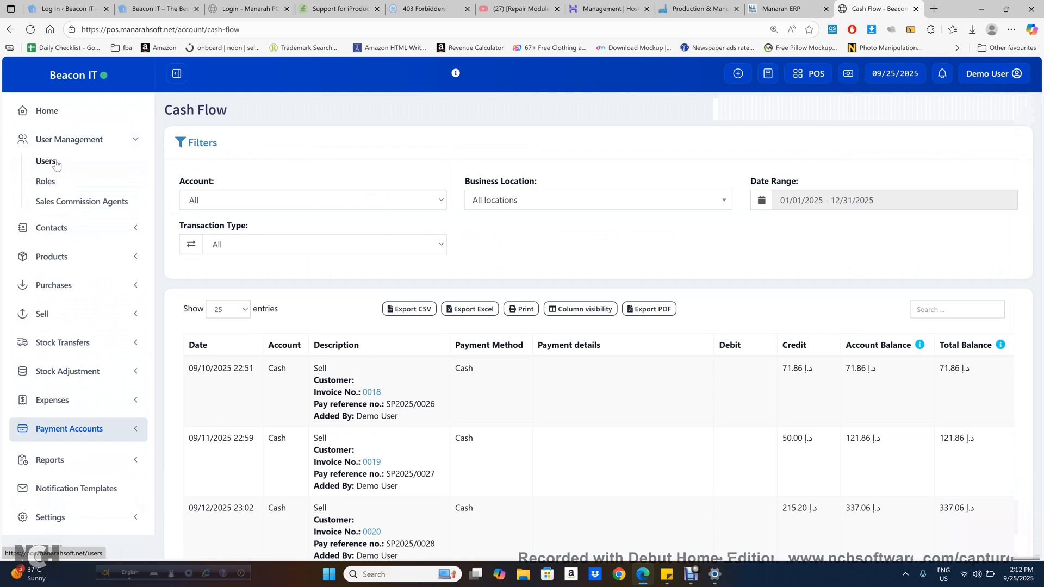
click(56, 164)
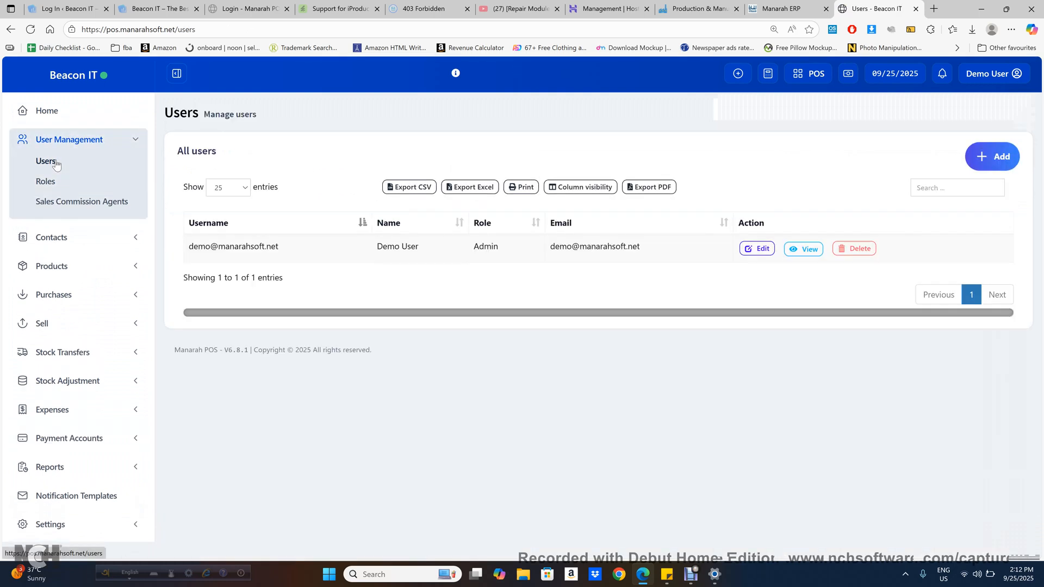
click(54, 183)
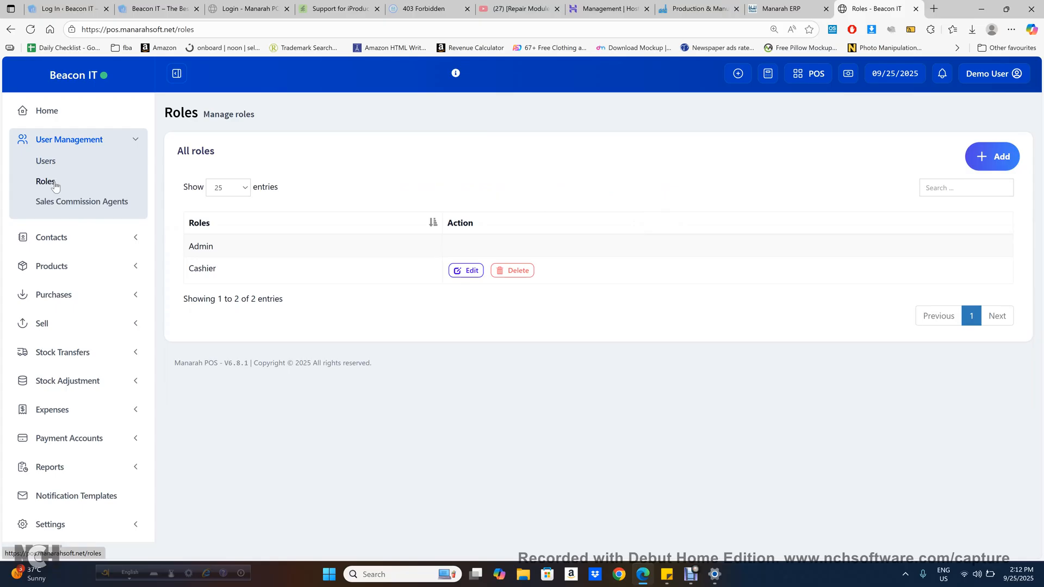
click(73, 205)
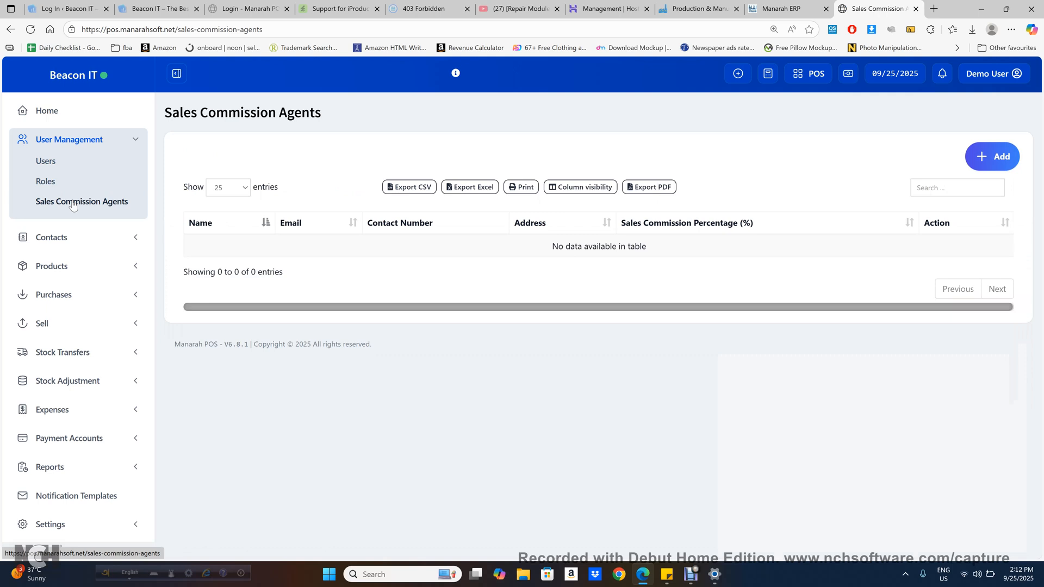
Step: Open the supplier list under contacts and expand its filters to review the filter options and suppliers
click(88, 239)
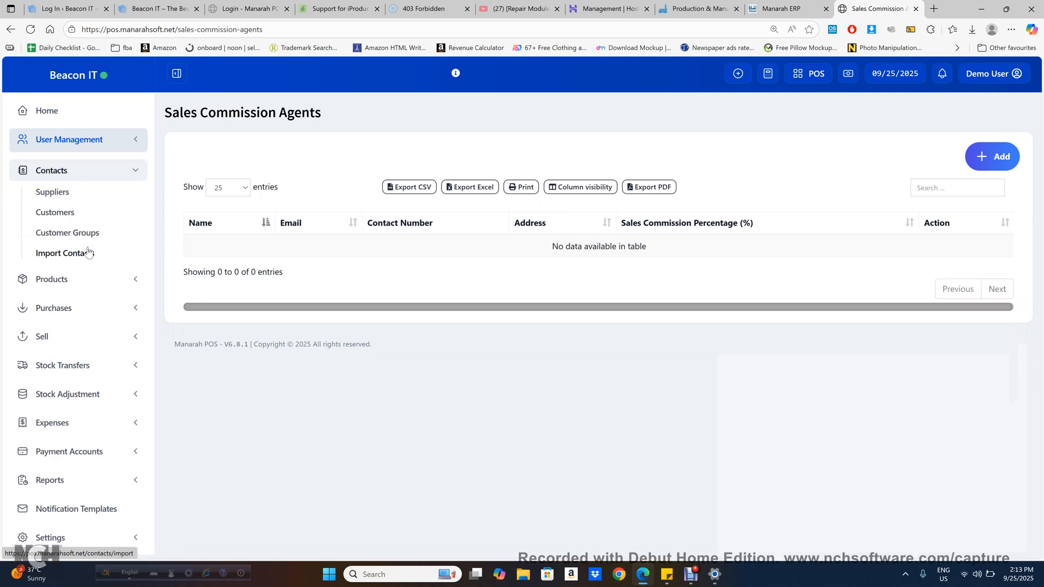
click(57, 195)
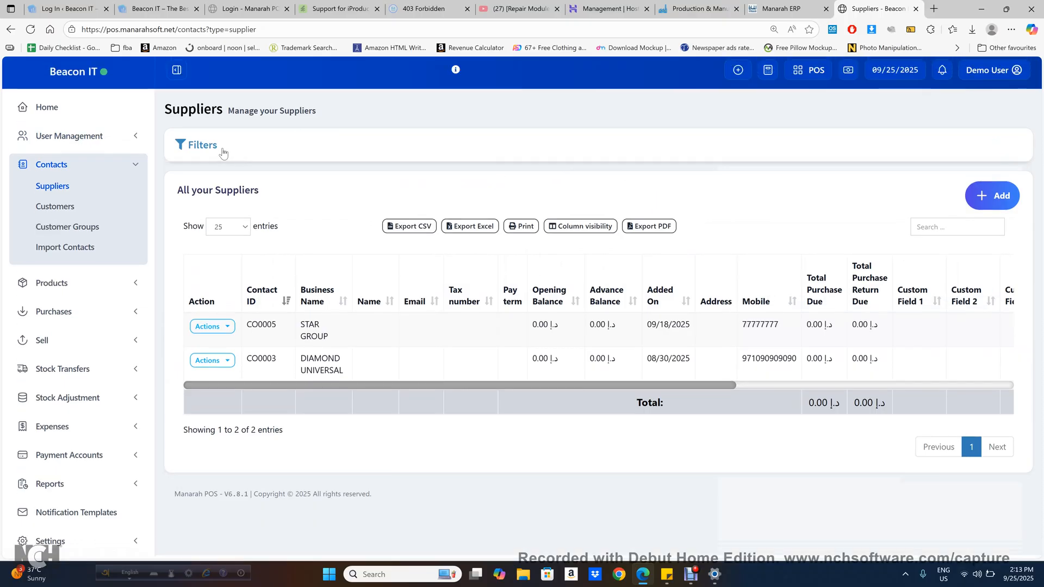
click(199, 152)
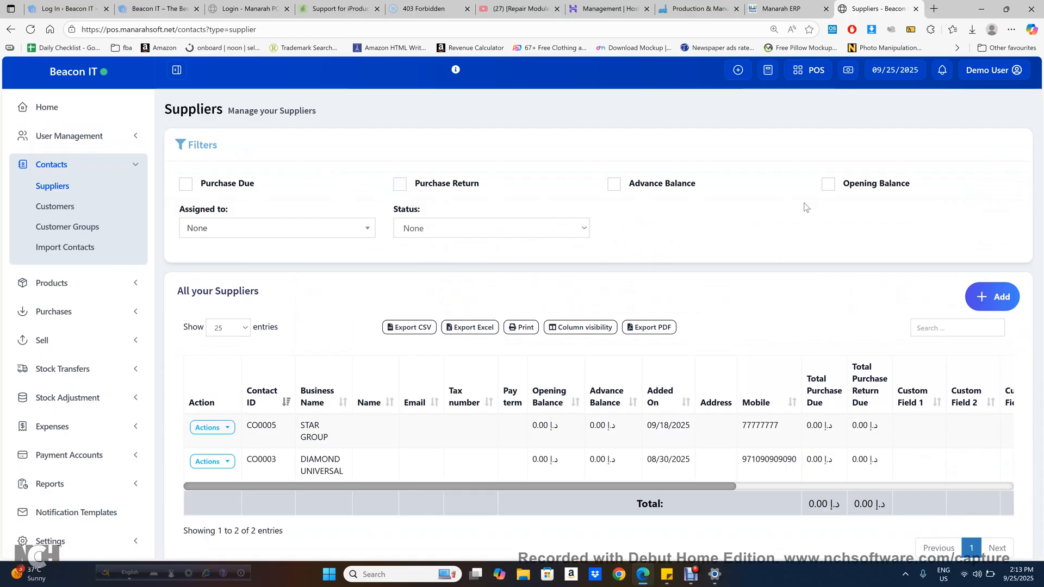
scroll(805, 208, down, 1)
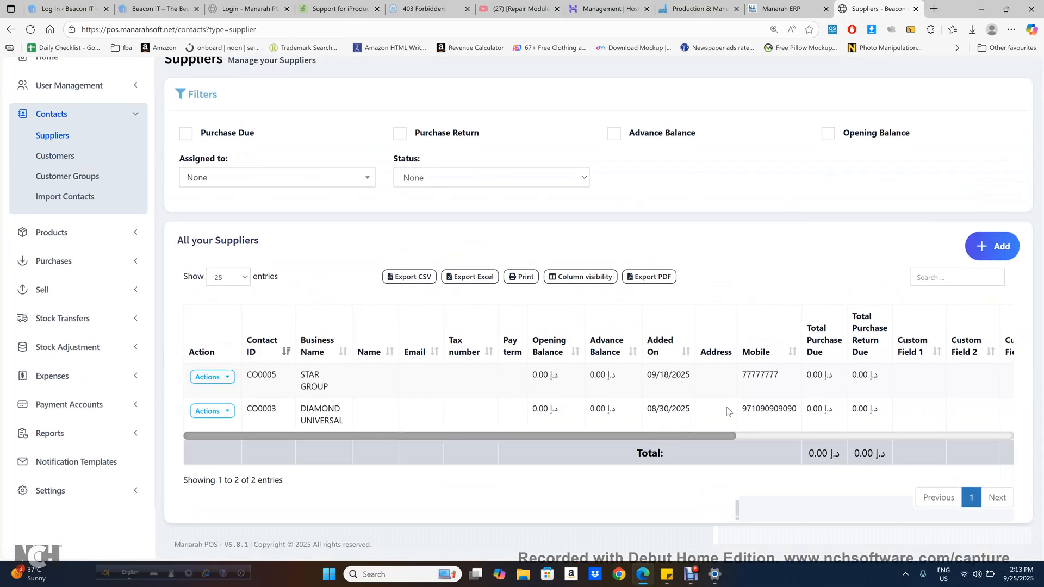
Step: Open the ledger of the supplier DIAMOND UNIVERSAL and review its account summary and transactions
click(229, 414)
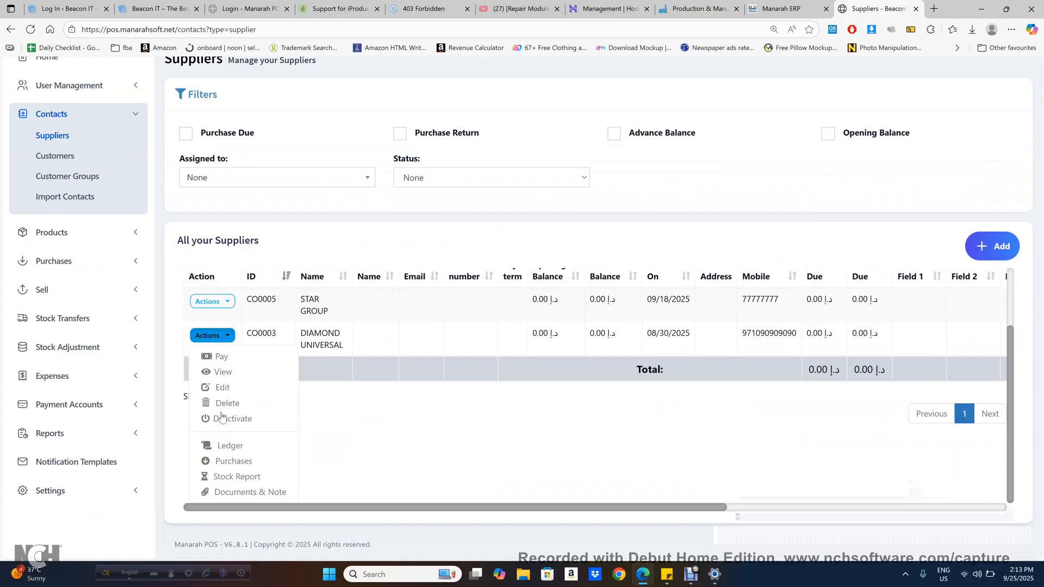
click(230, 446)
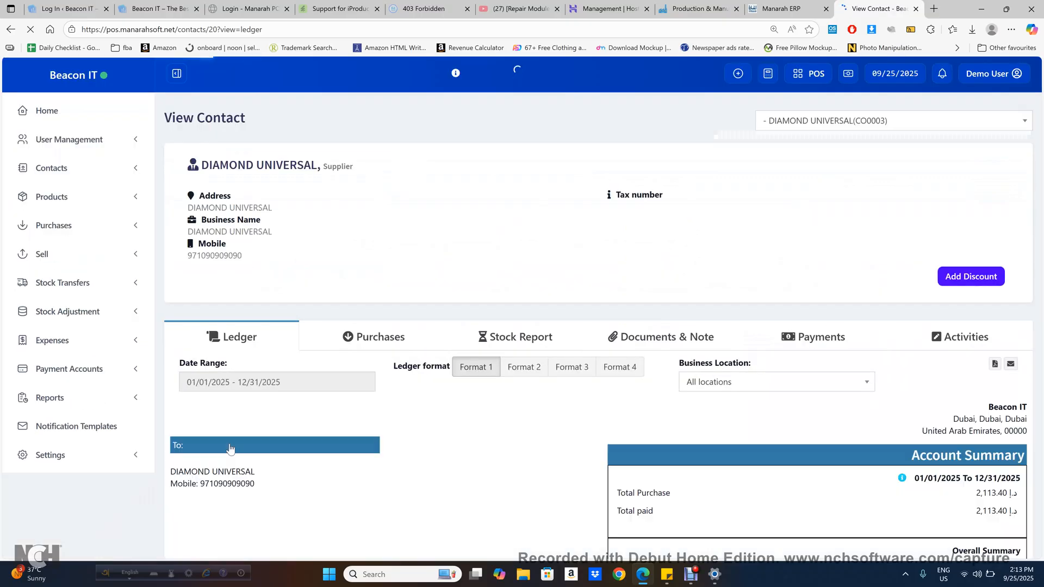
scroll(491, 283, down, 4)
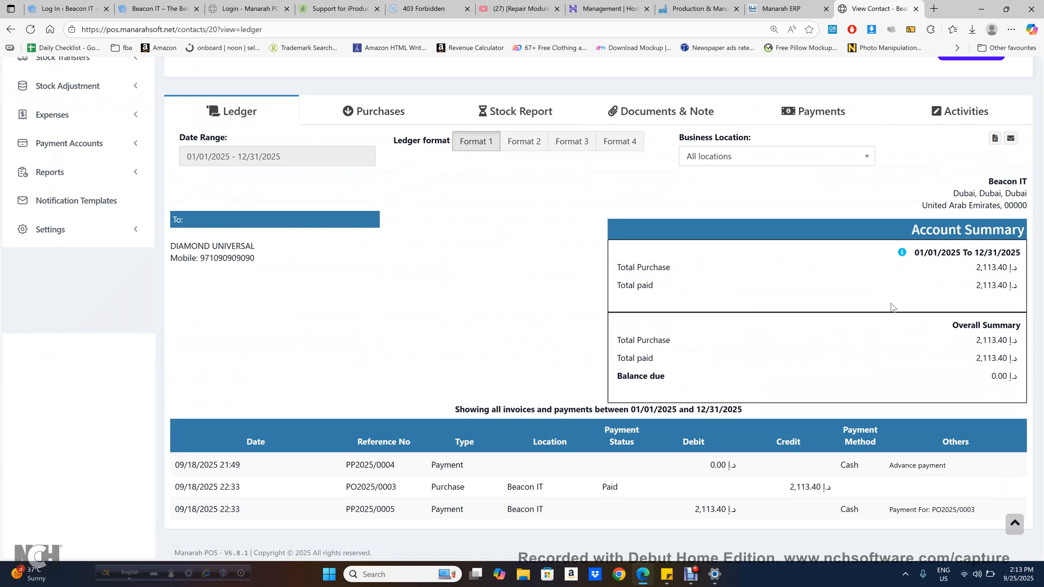
scroll(798, 300, down, 1)
scroll(603, 427, up, 2)
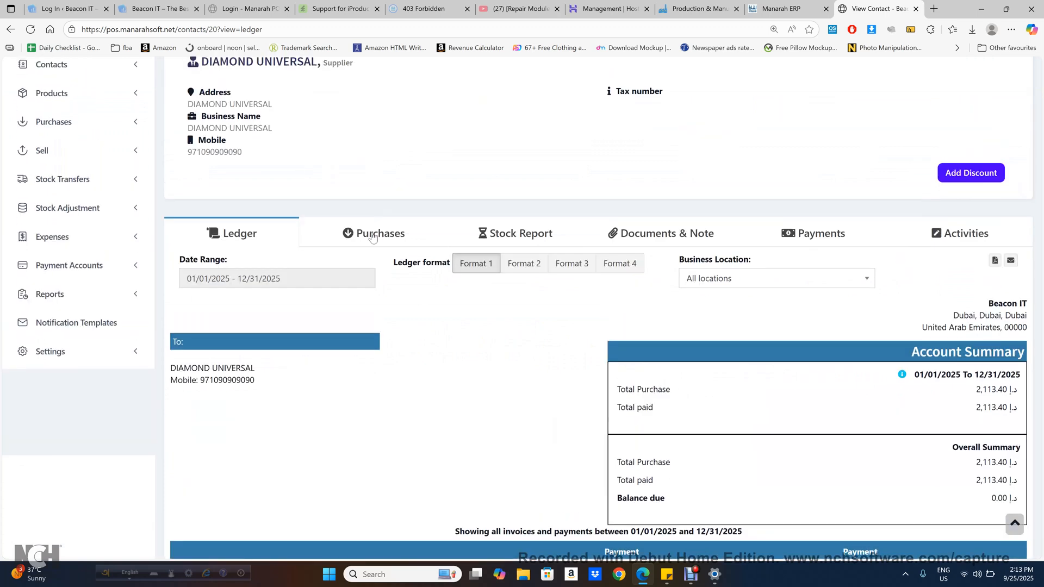
Step: View DIAMOND UNIVERSAL's purchases, stock report, documents and notes, and payments
click(373, 234)
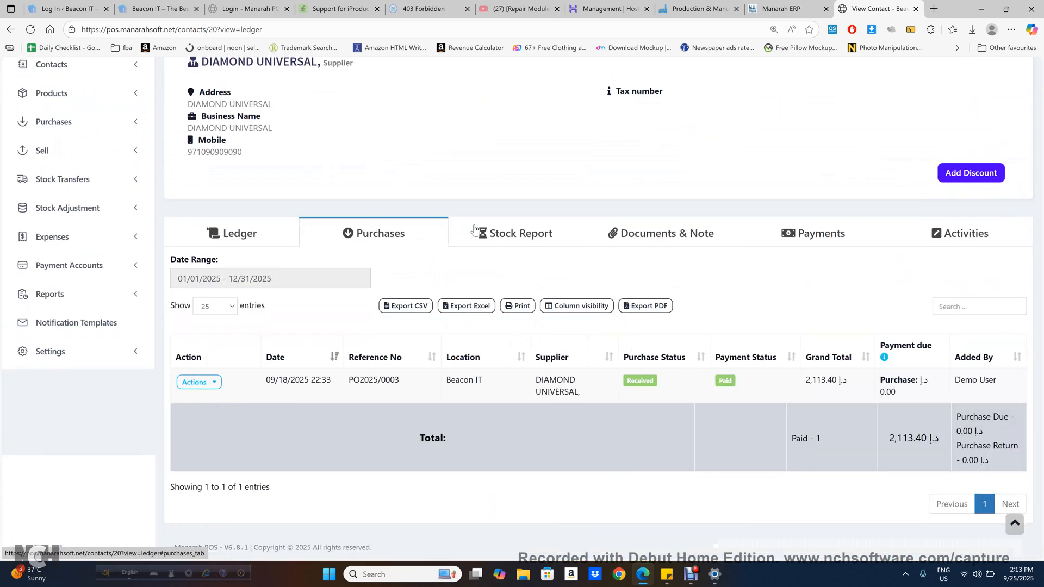
click(550, 233)
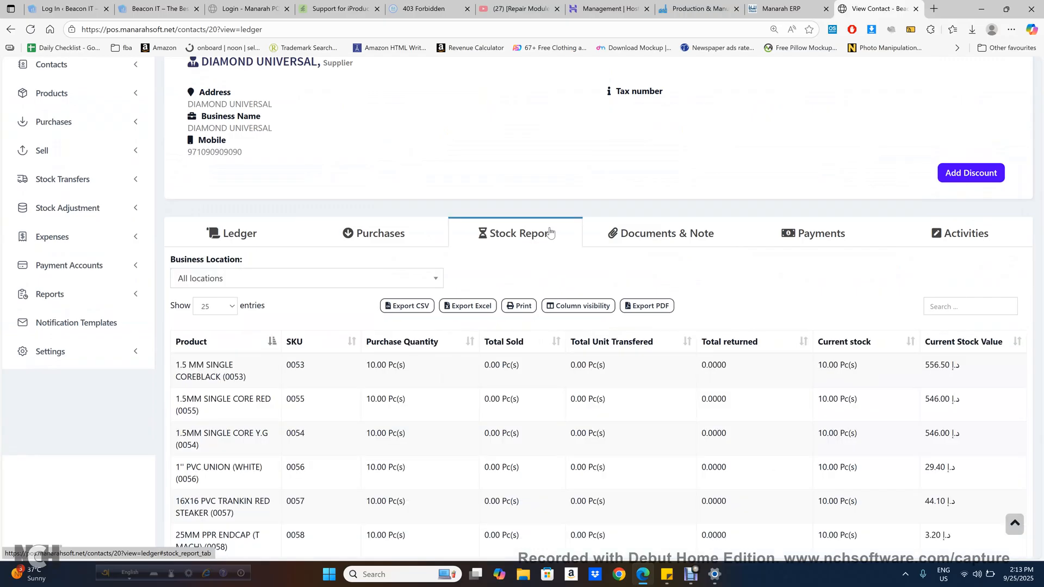
click(687, 235)
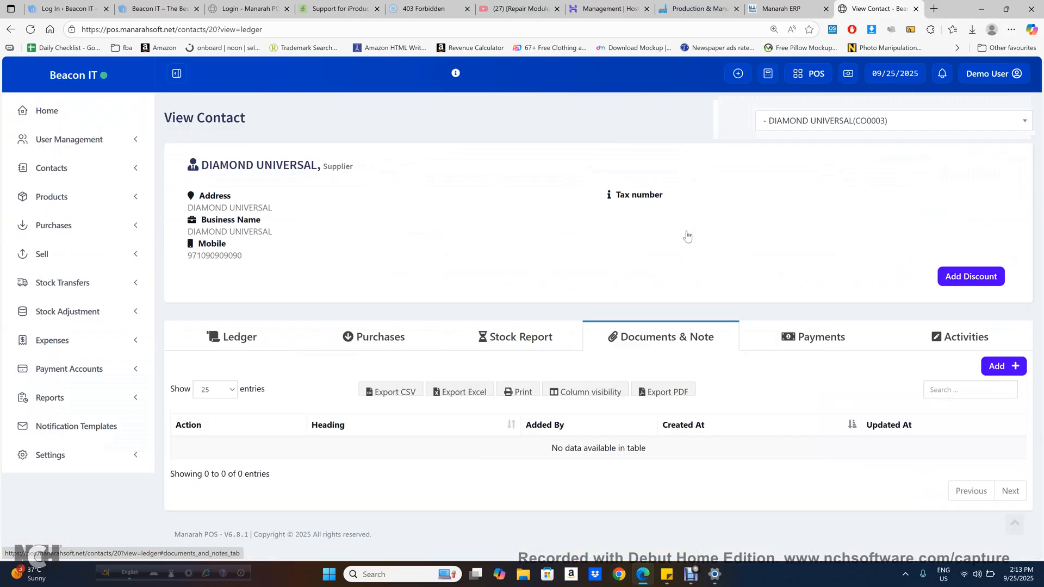
click(810, 333)
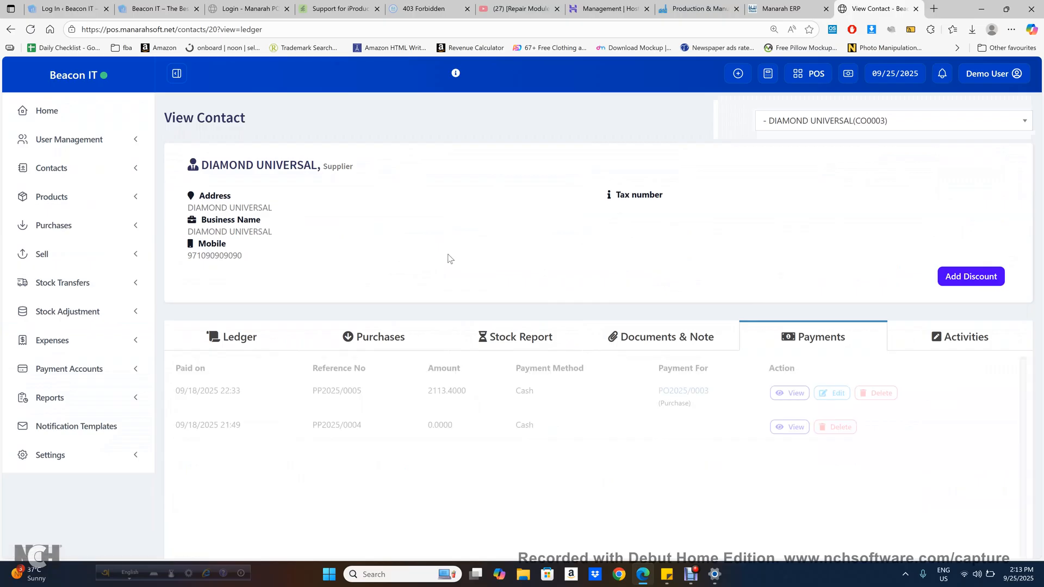
Step: Open the customer list and review the ledger of the second customer listed, including the invoices and payments
click(111, 172)
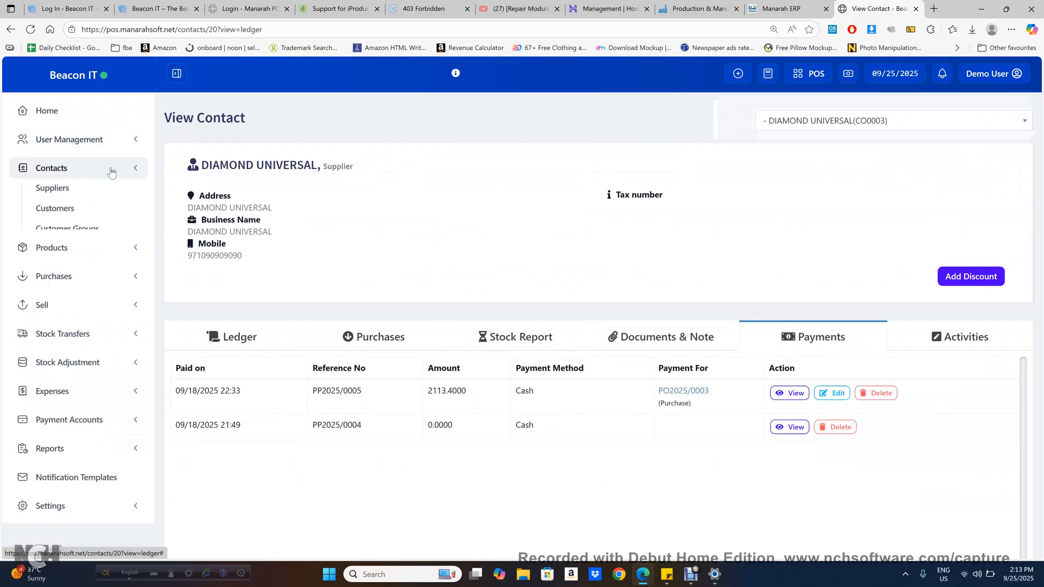
click(65, 213)
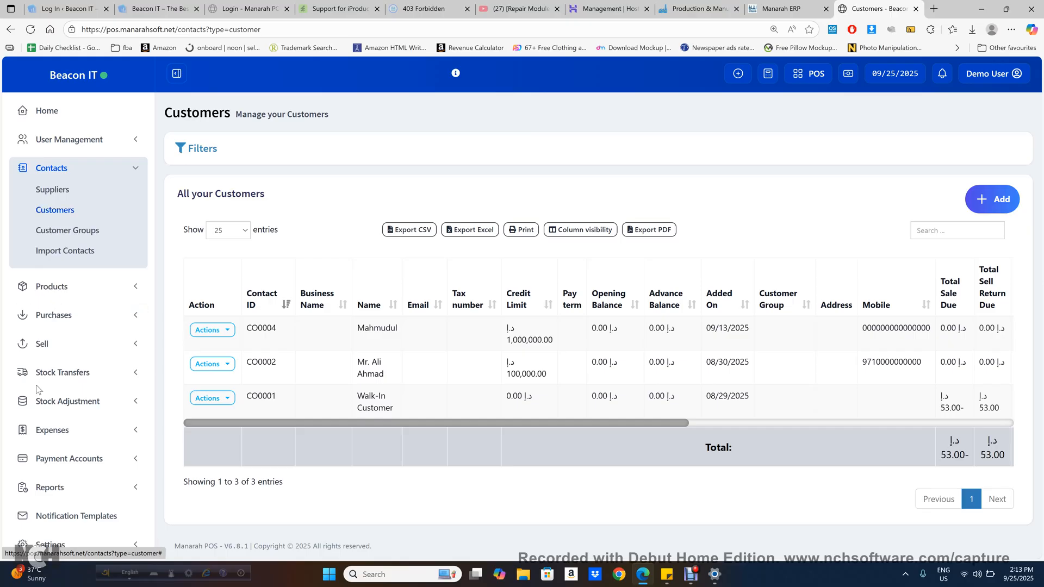
click(220, 365)
click(252, 476)
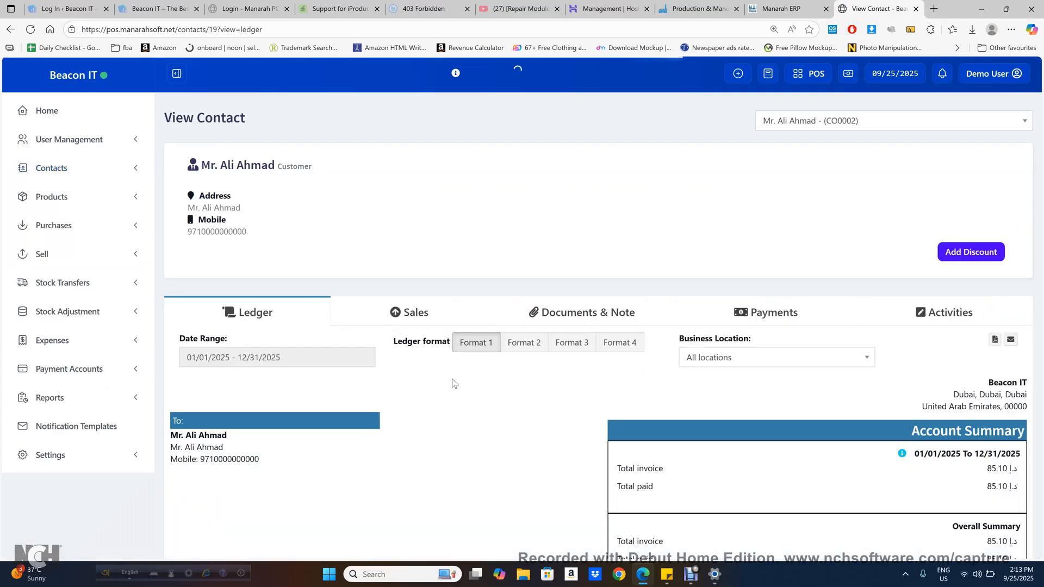
scroll(749, 301, down, 3)
scroll(817, 355, down, 2)
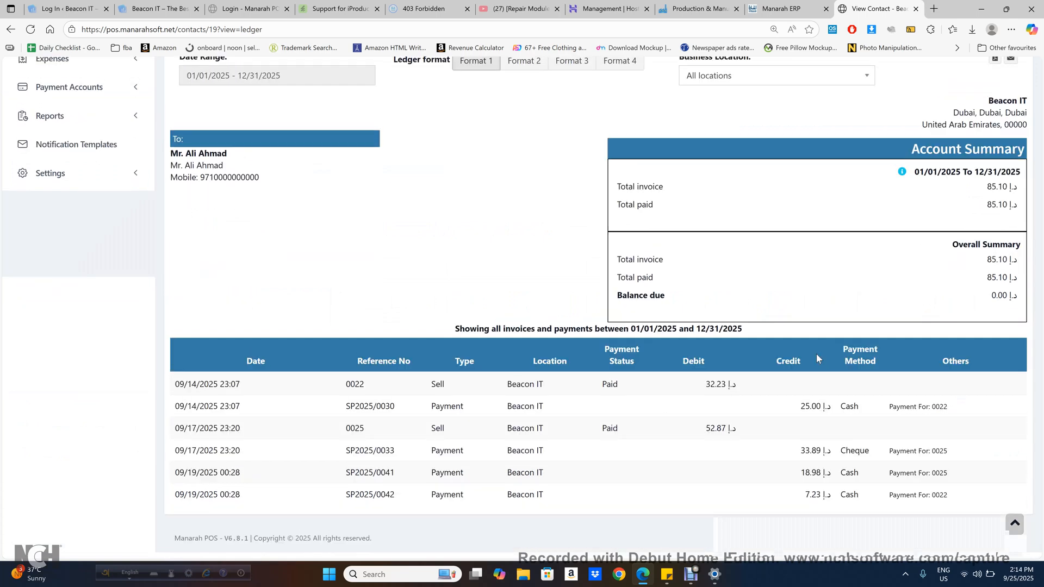
scroll(817, 359, up, 2)
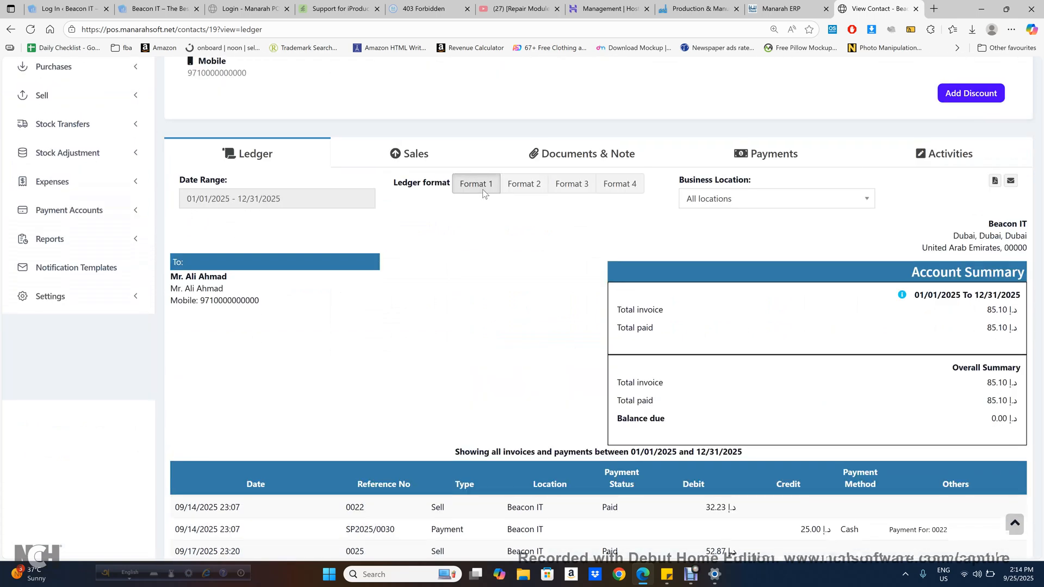
Step: View the customer's sales, then show the ledger in Format 2 and Format 3 and review the product-level entries
click(430, 147)
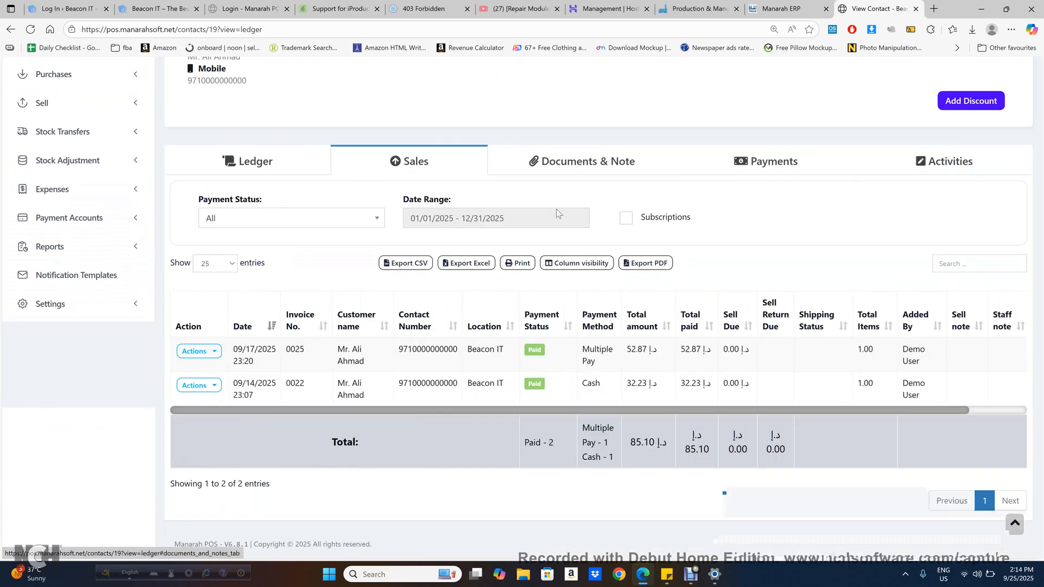
click(275, 163)
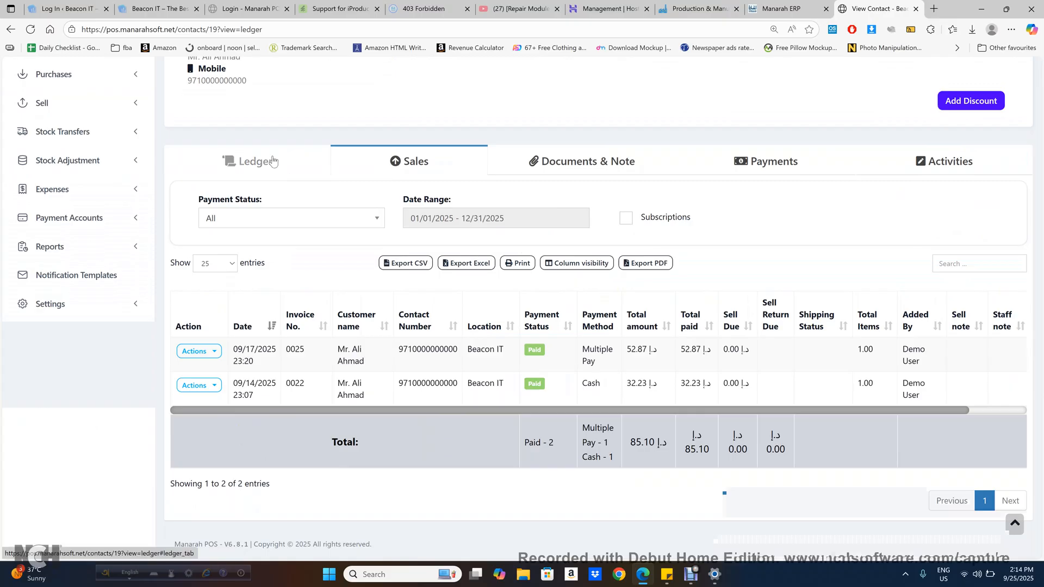
click(524, 193)
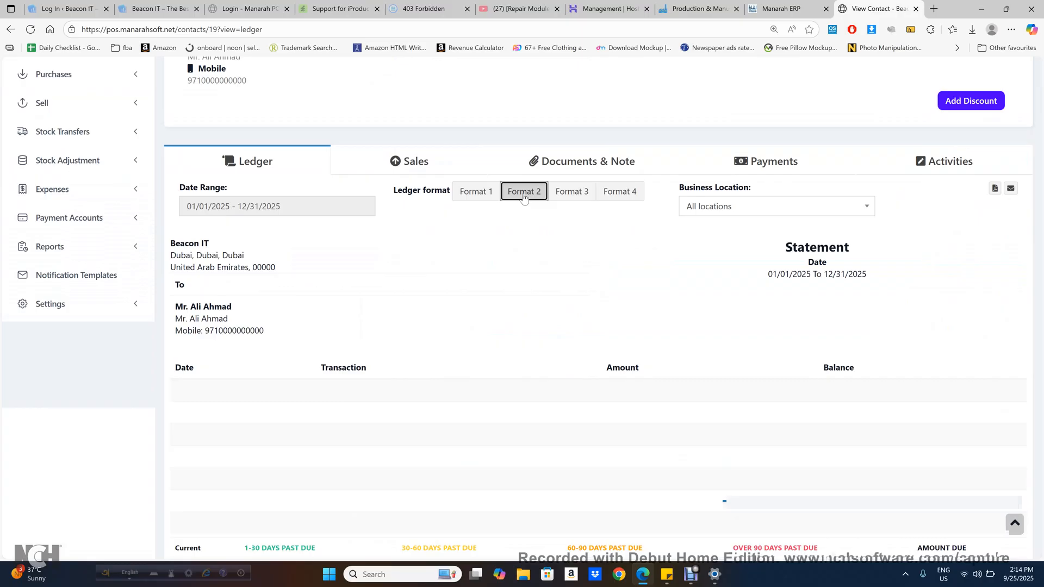
click(565, 195)
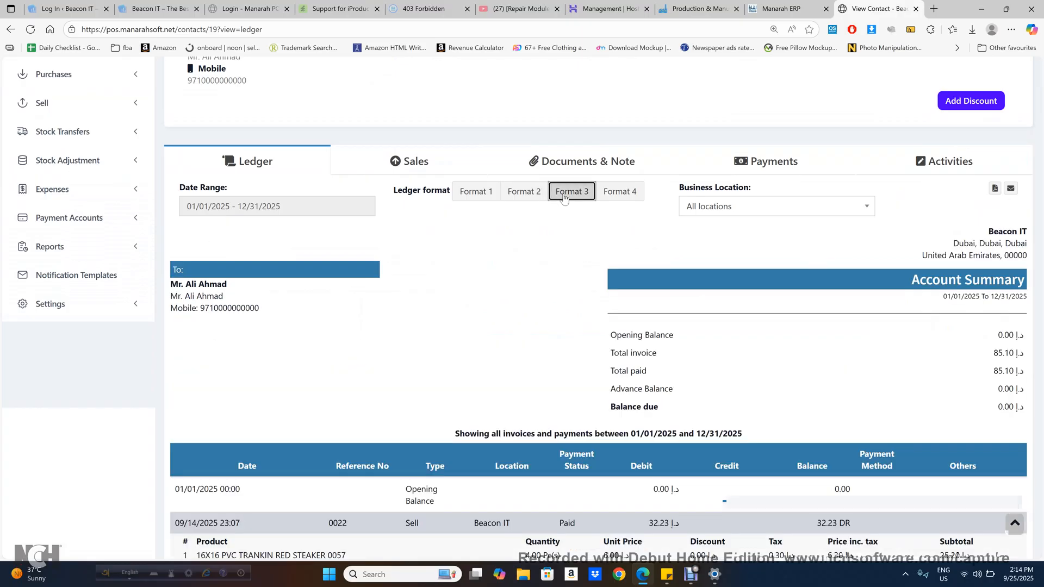
scroll(565, 196, down, 3)
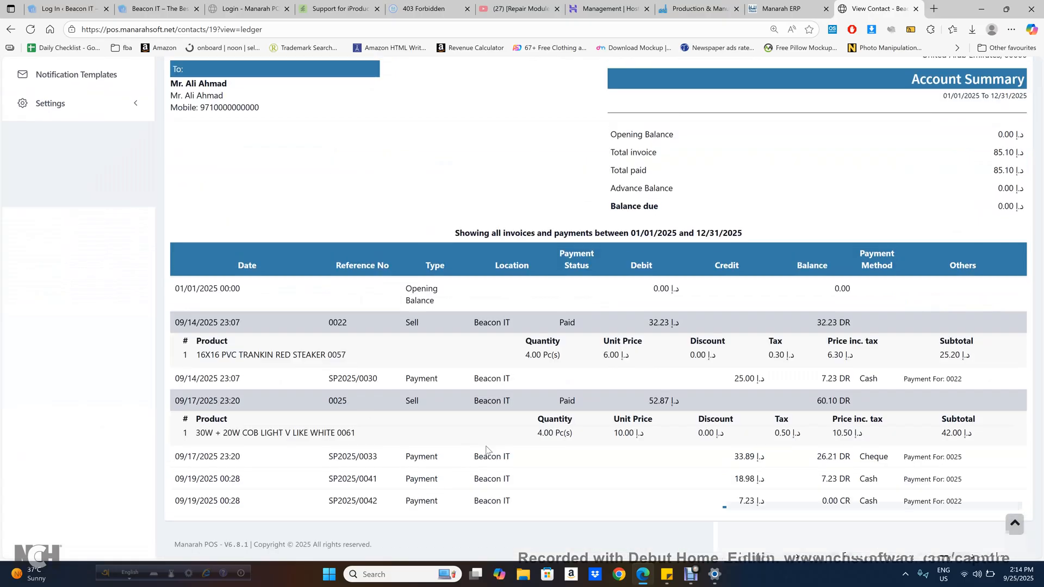
scroll(504, 455, up, 6)
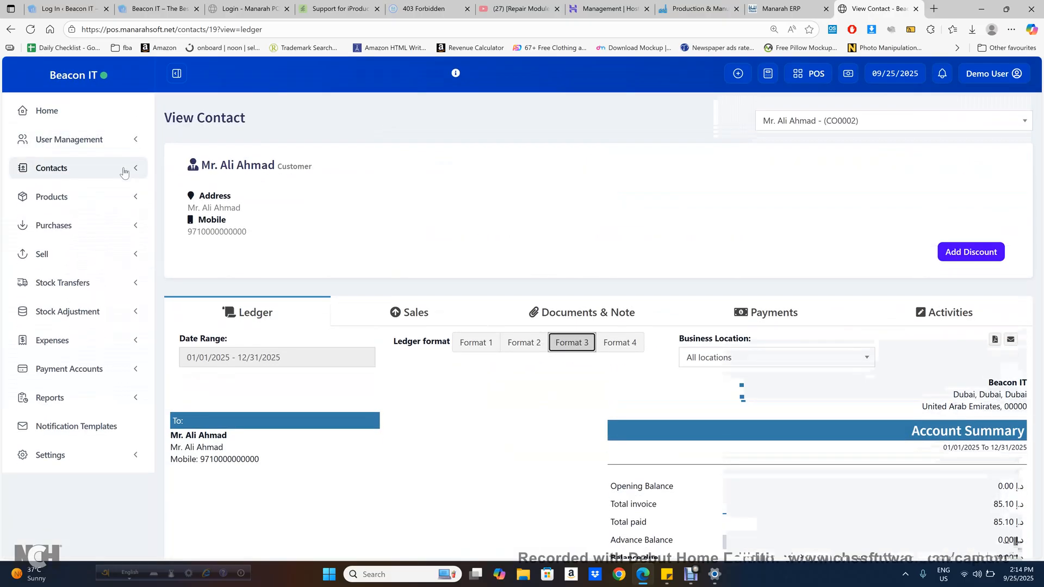
Step: Open the product list, look through the products and expand the details of 1.5 MM SINGLE COREBLACK
click(110, 196)
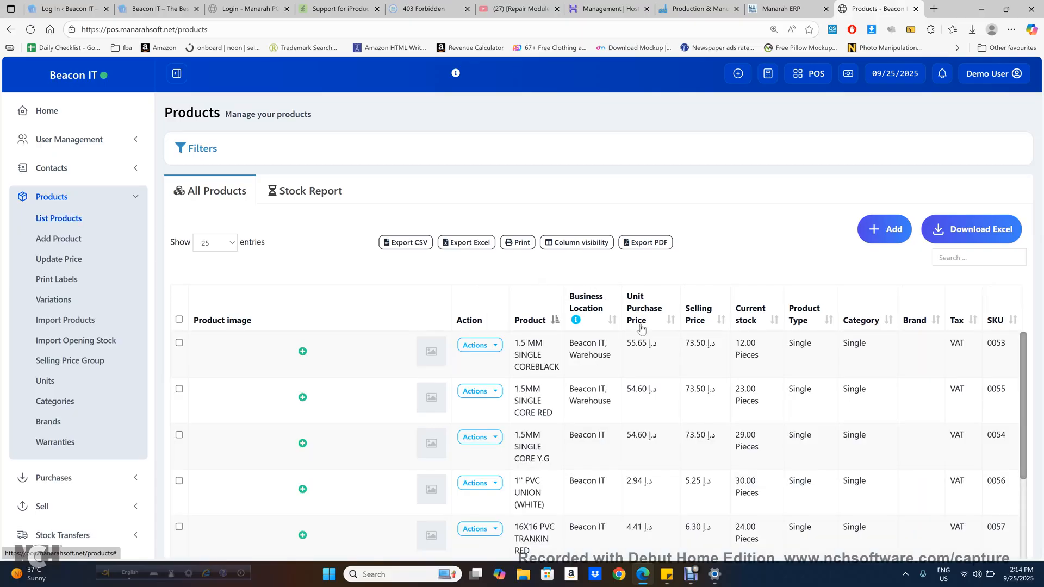
scroll(641, 328, down, 4)
scroll(642, 328, up, 2)
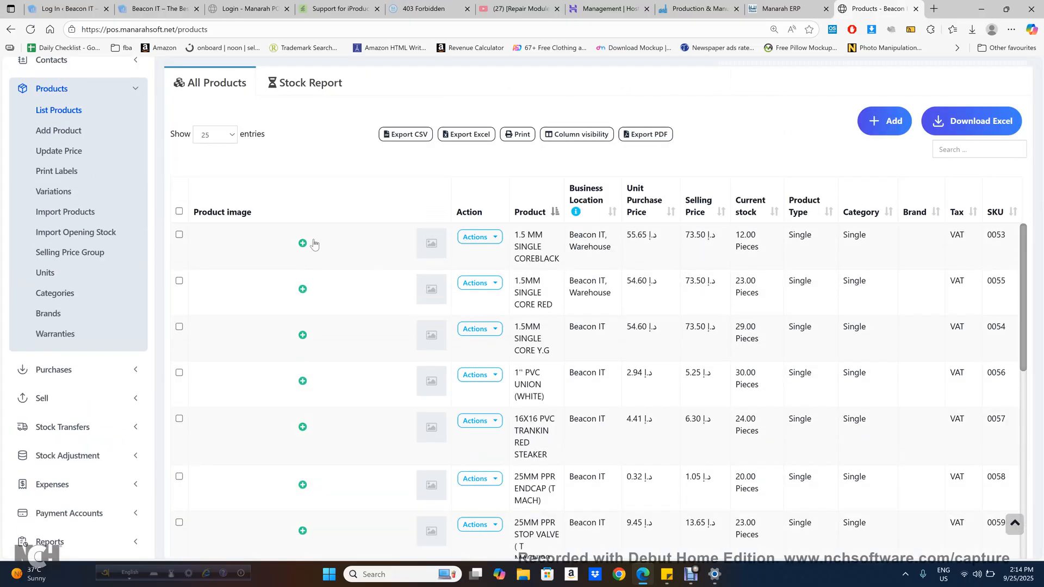
click(303, 243)
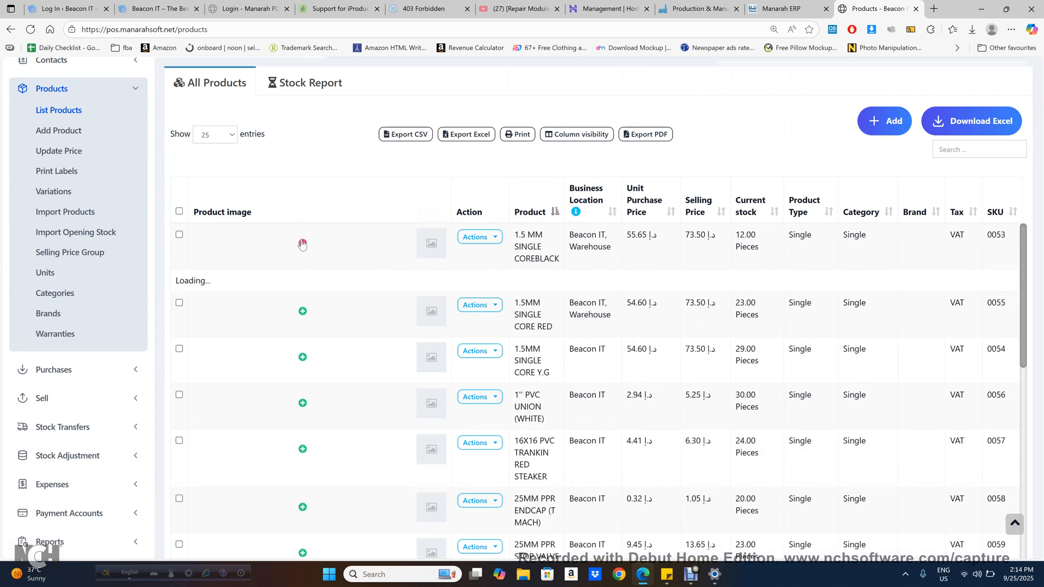
Step: Review the rack, row and position details of 1.5 MM SINGLE COREBLACK for each location
scroll(477, 290, down, 1)
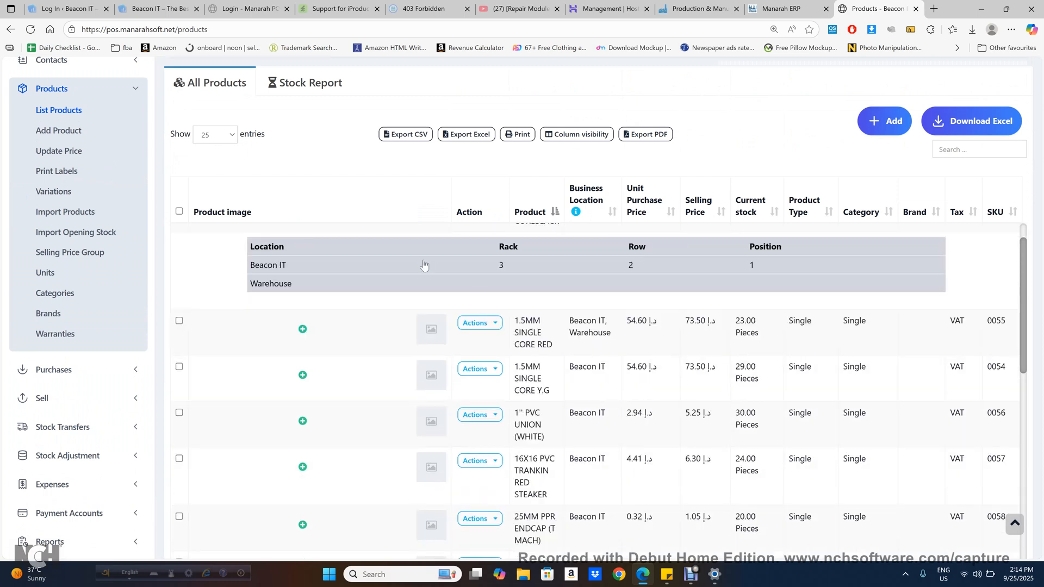
scroll(426, 265, up, 1)
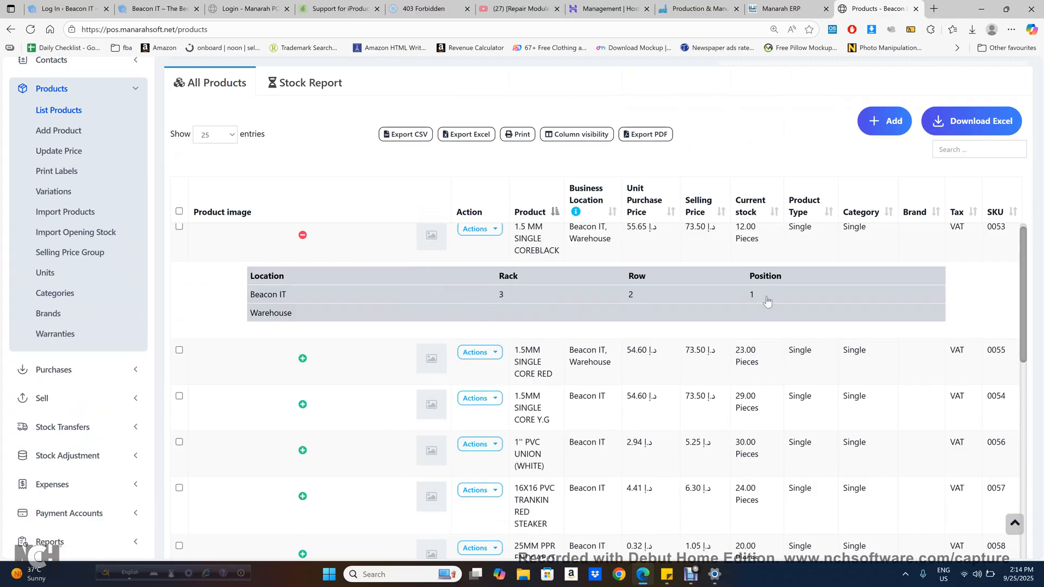
scroll(763, 299, up, 1)
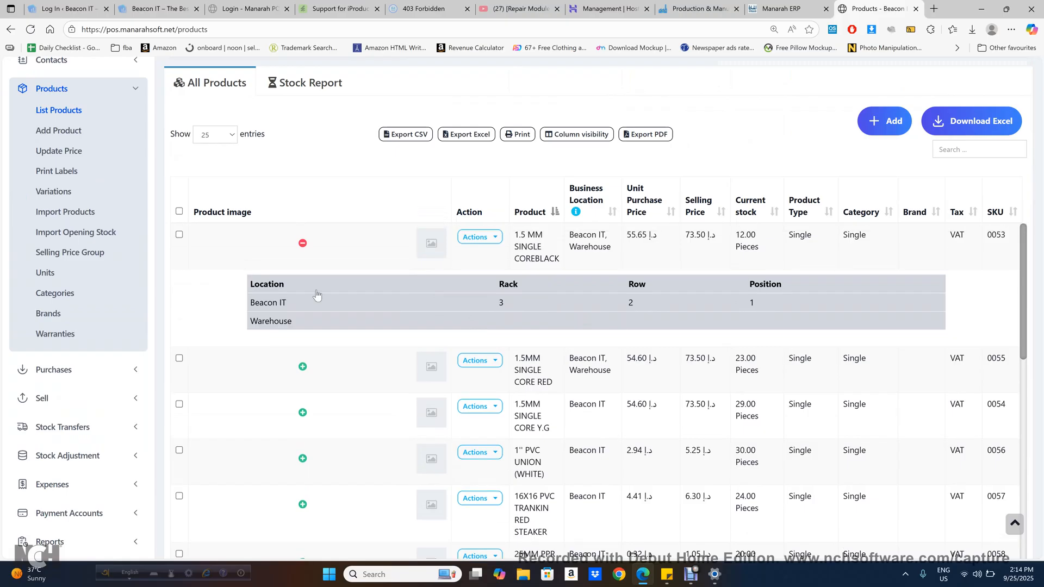
Step: Search the product stock report for "stop" and open the stock history of 25MM PPR STOP VALVE ( T MACH)90
click(308, 84)
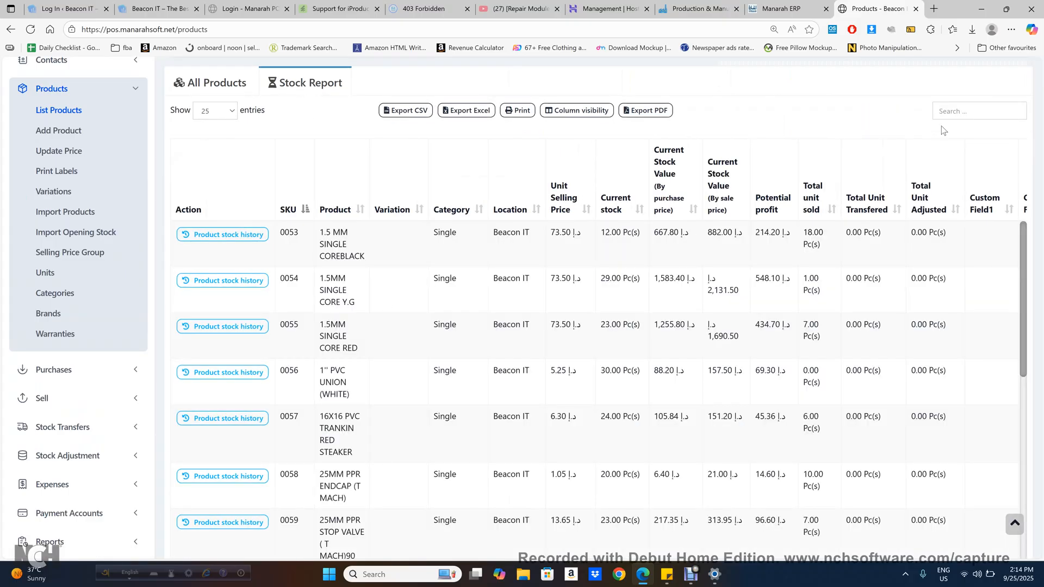
click(980, 111)
text(stop)
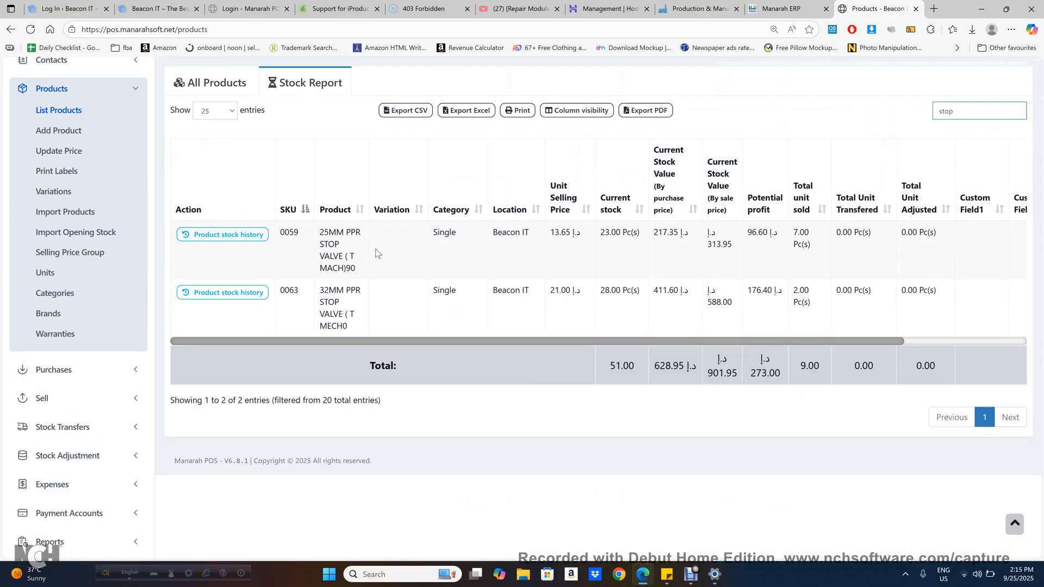
click(232, 237)
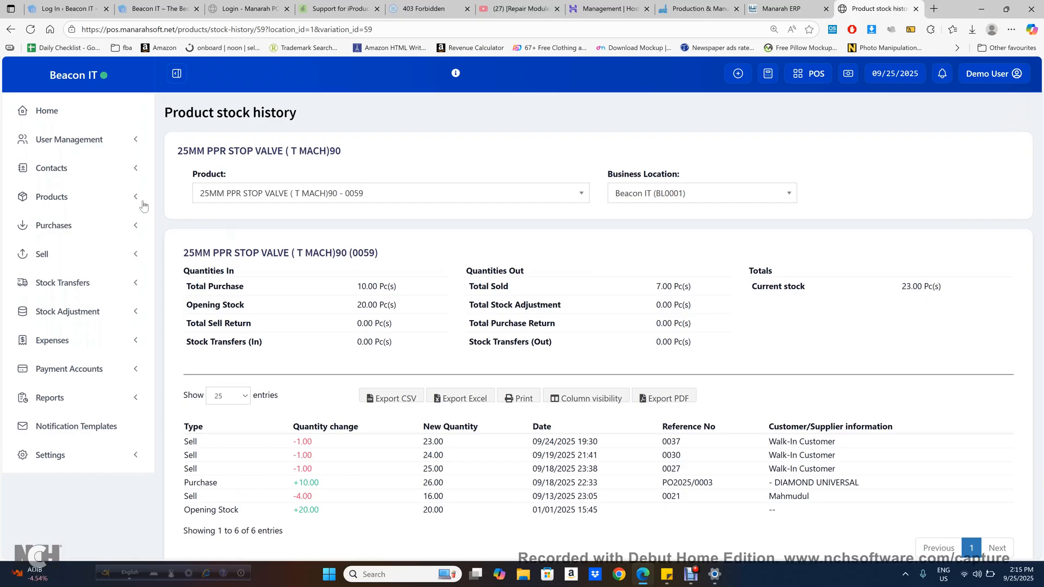
Step: Open the Stock Report from the reports and review its closing stock, potential profit and product rows
click(126, 401)
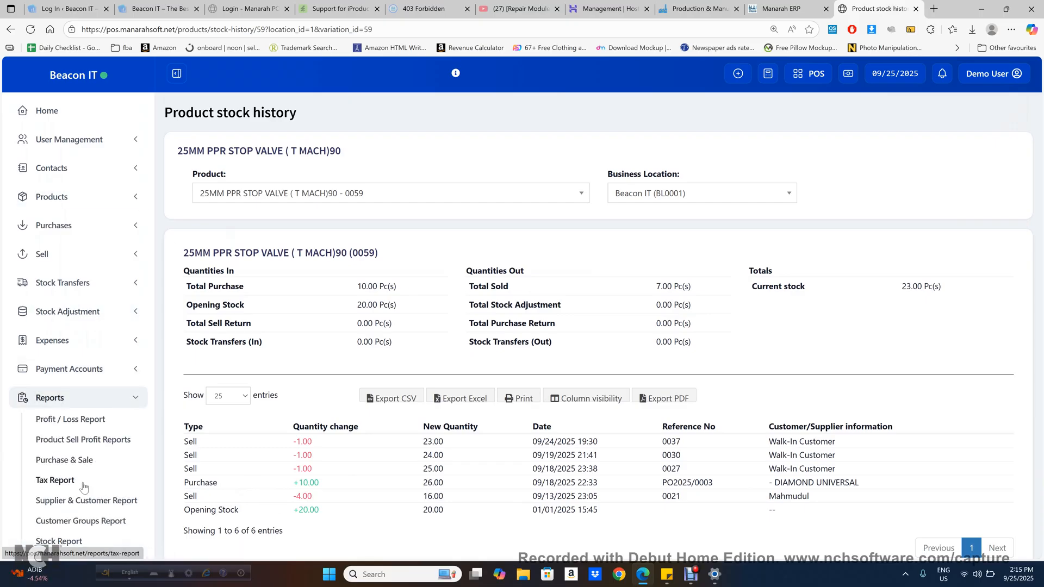
scroll(83, 486, down, 1)
click(73, 491)
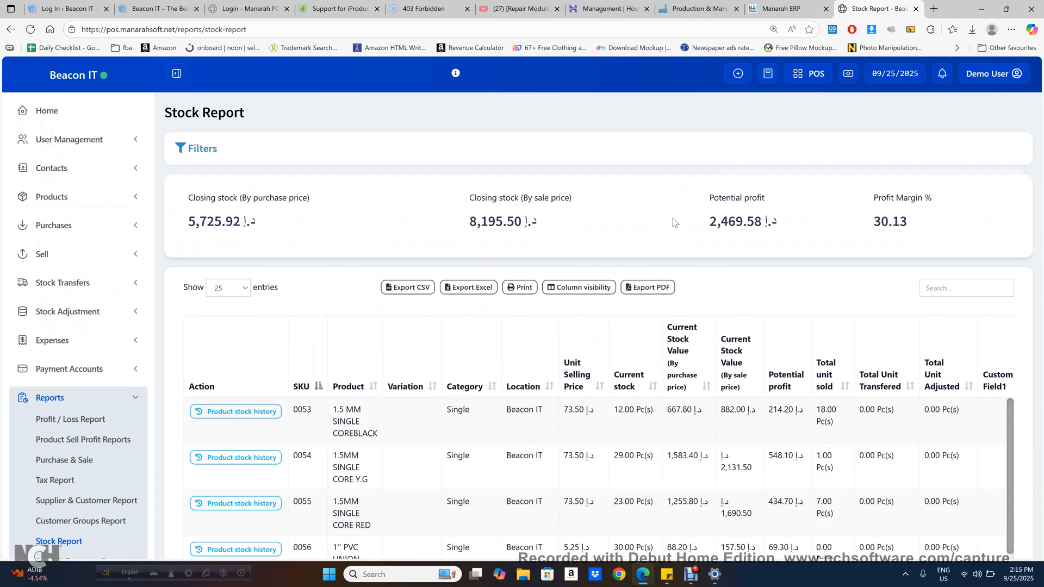
scroll(718, 309, down, 1)
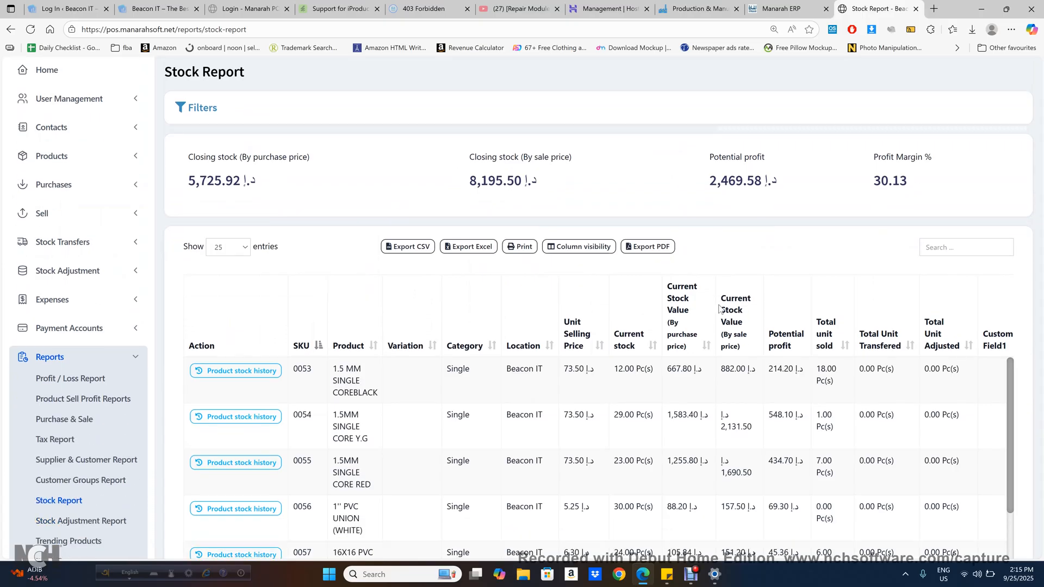
scroll(718, 309, up, 2)
scroll(718, 309, down, 8)
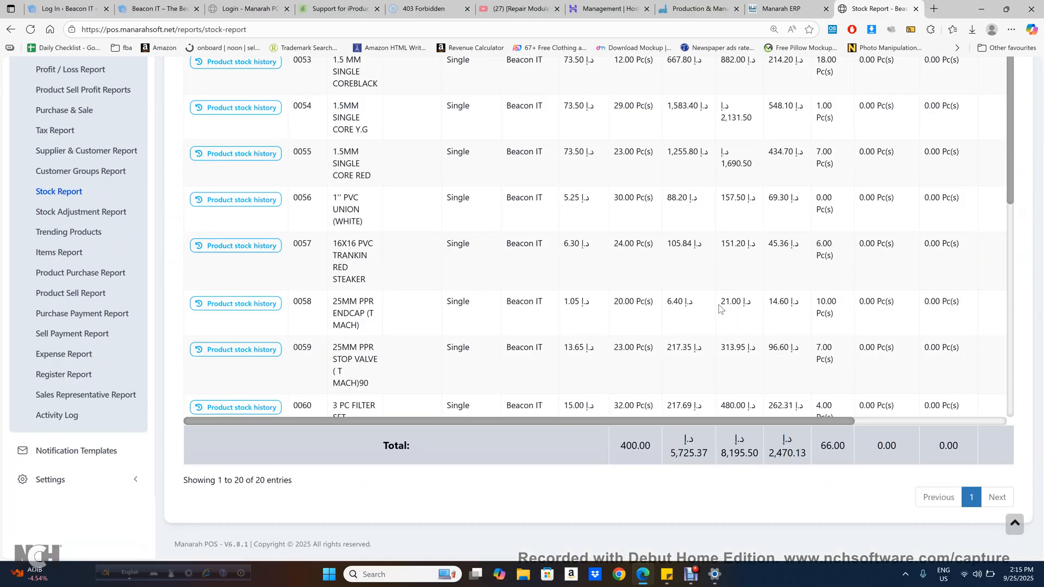
scroll(719, 309, up, 8)
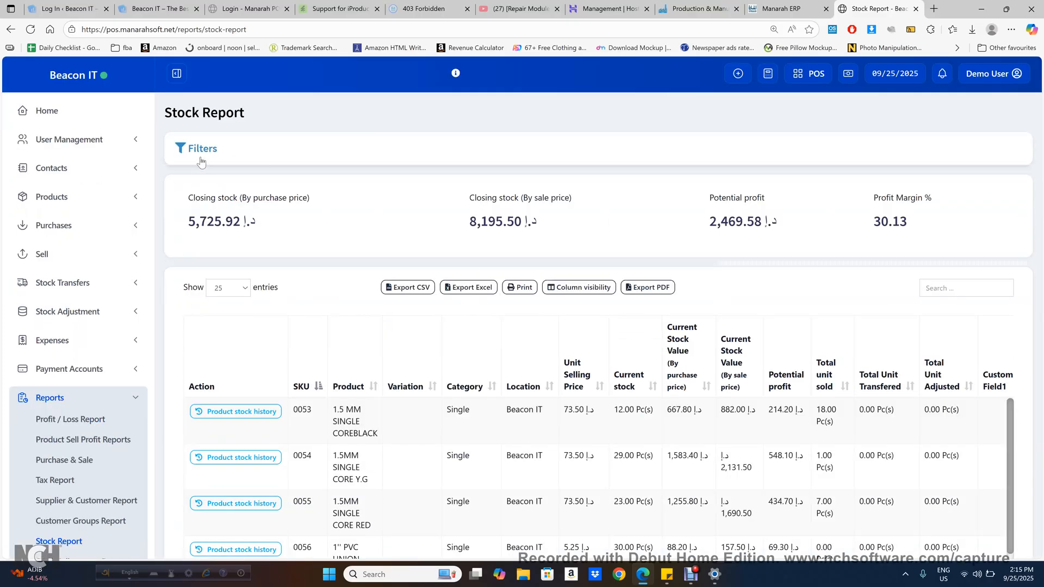
Step: Expand the stock report's filters and look through the unit and business location options
click(199, 148)
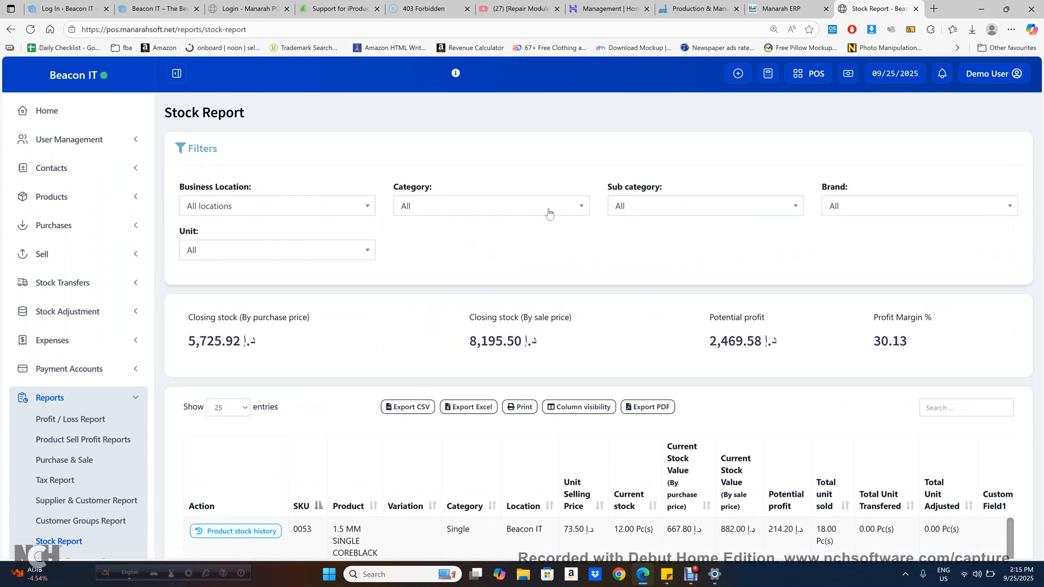
click(253, 253)
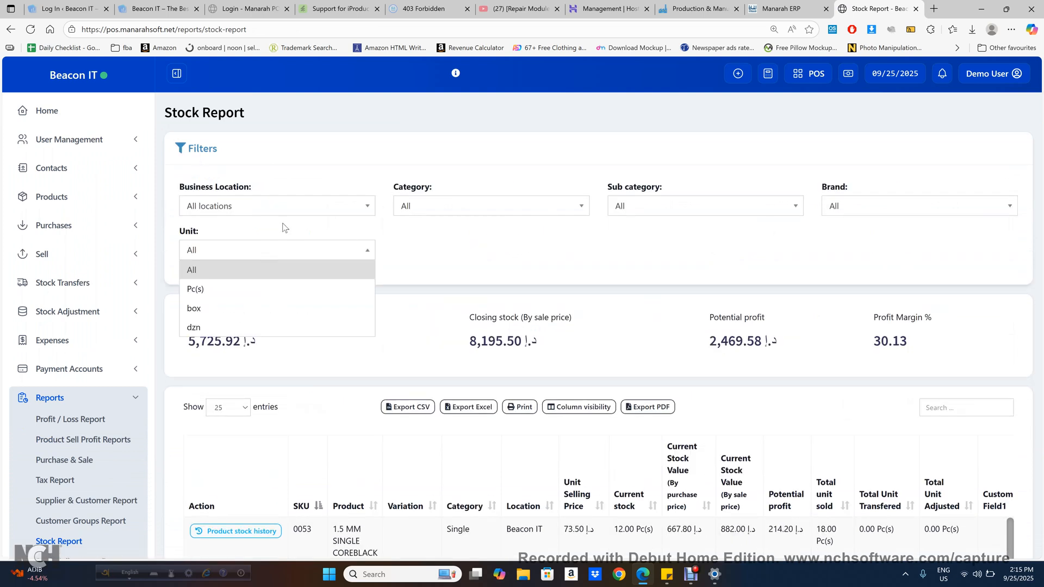
click(295, 212)
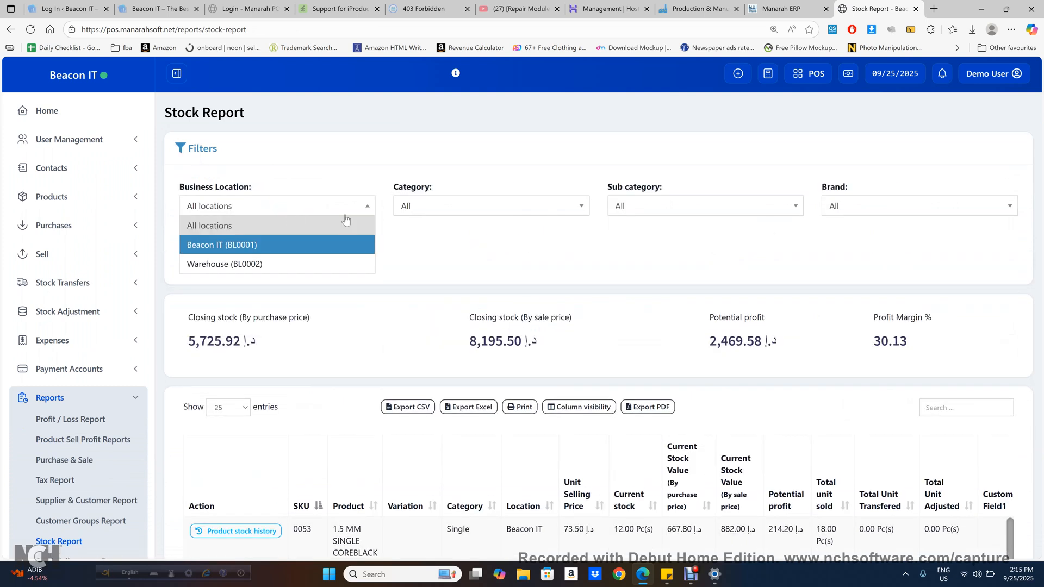
click(420, 227)
click(337, 204)
click(541, 154)
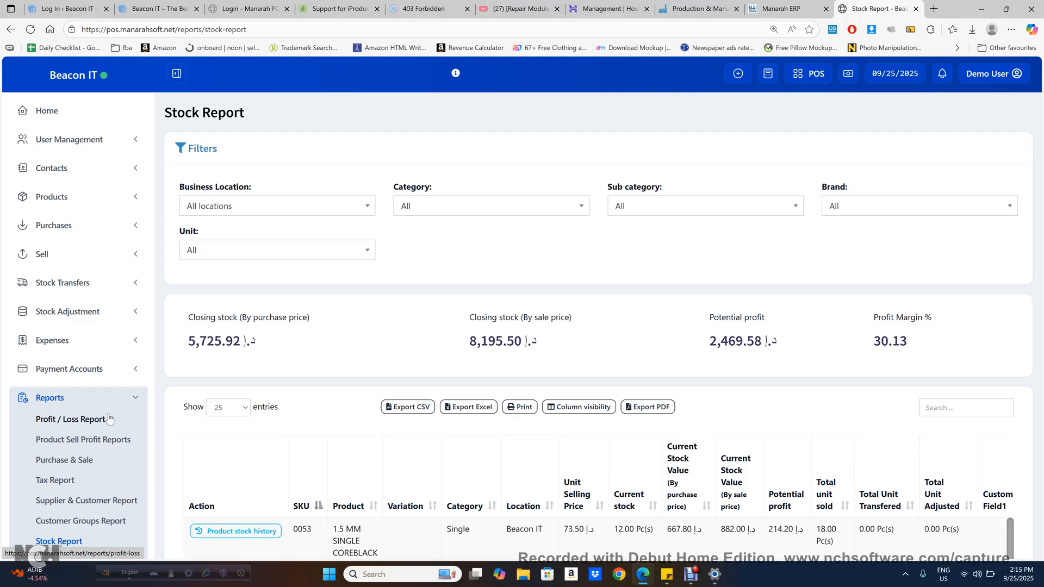
Step: Open the form for adding a new product and review its fields, from the SKU to the rack and position details
click(95, 205)
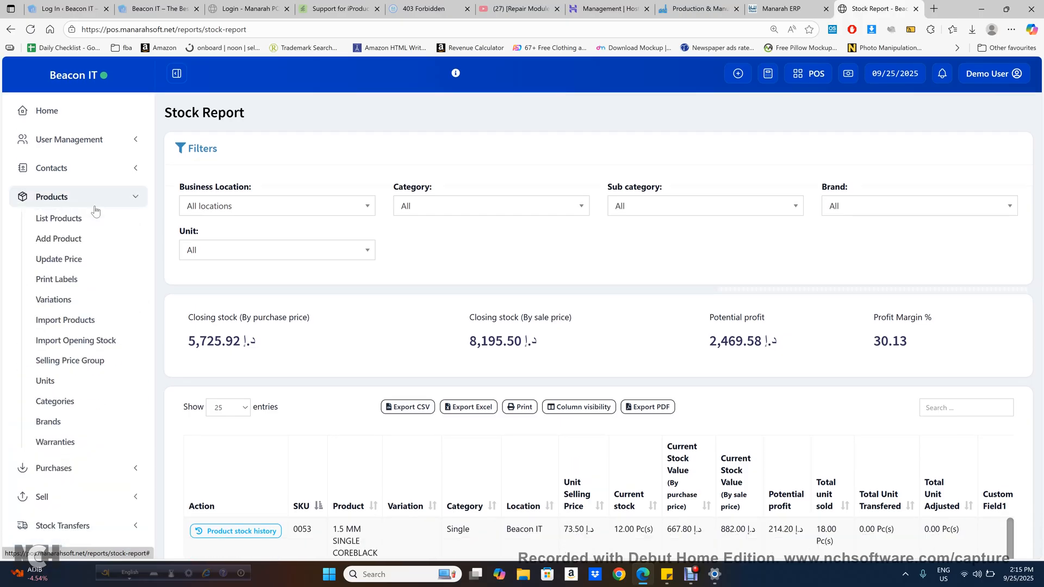
click(66, 244)
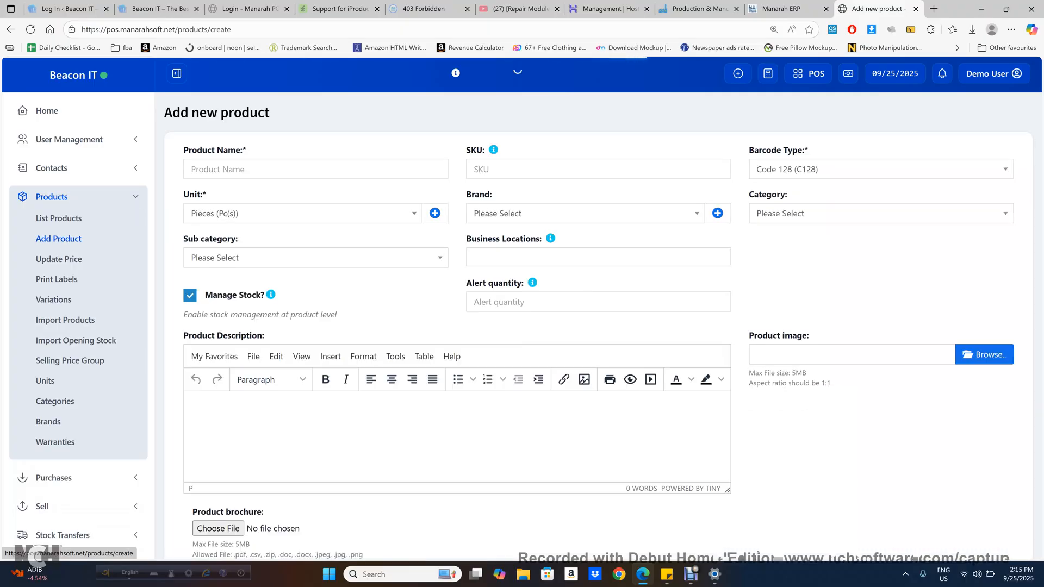
click(607, 169)
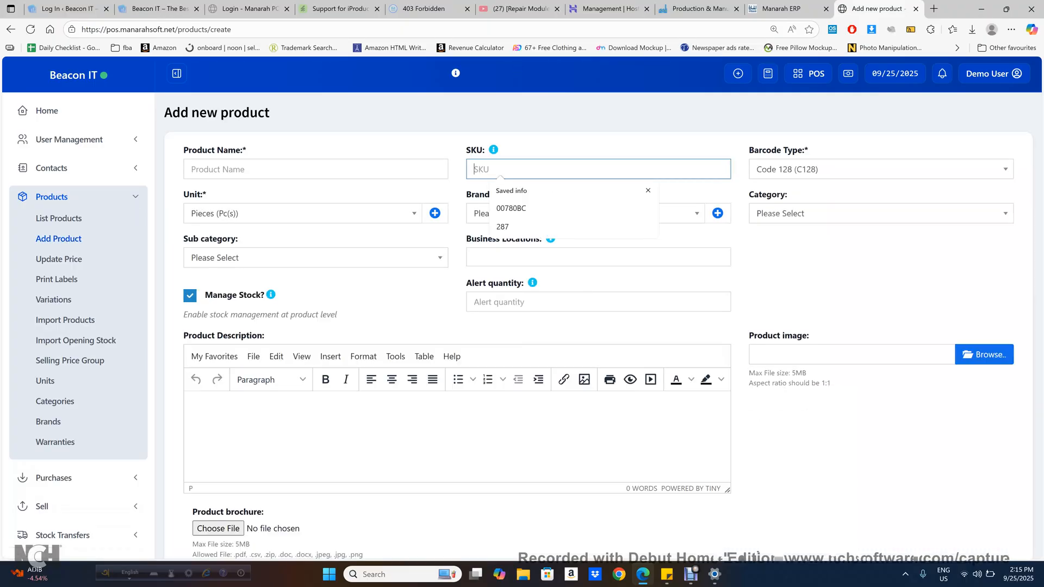
click(610, 135)
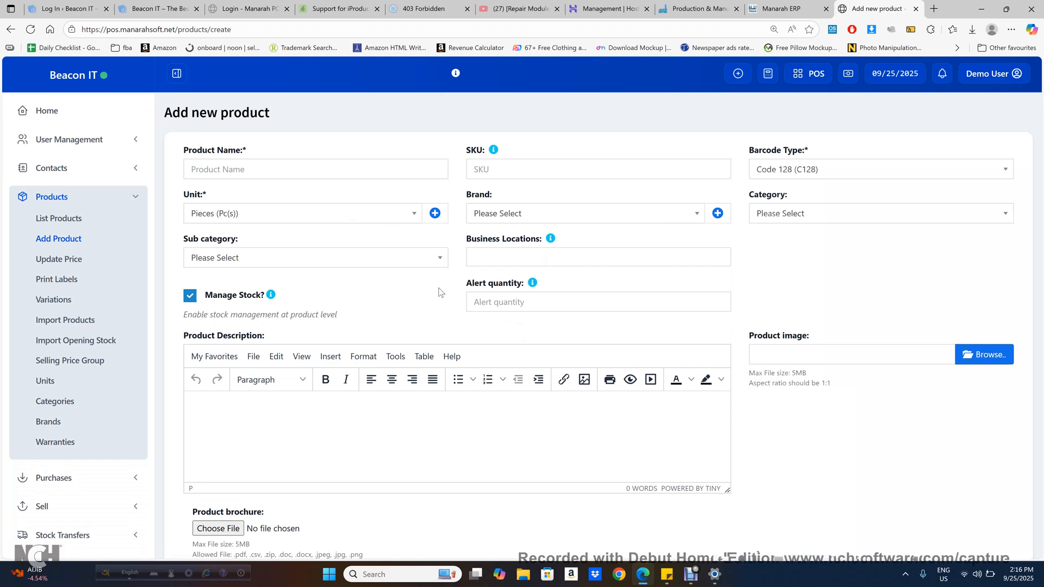
scroll(439, 292, down, 6)
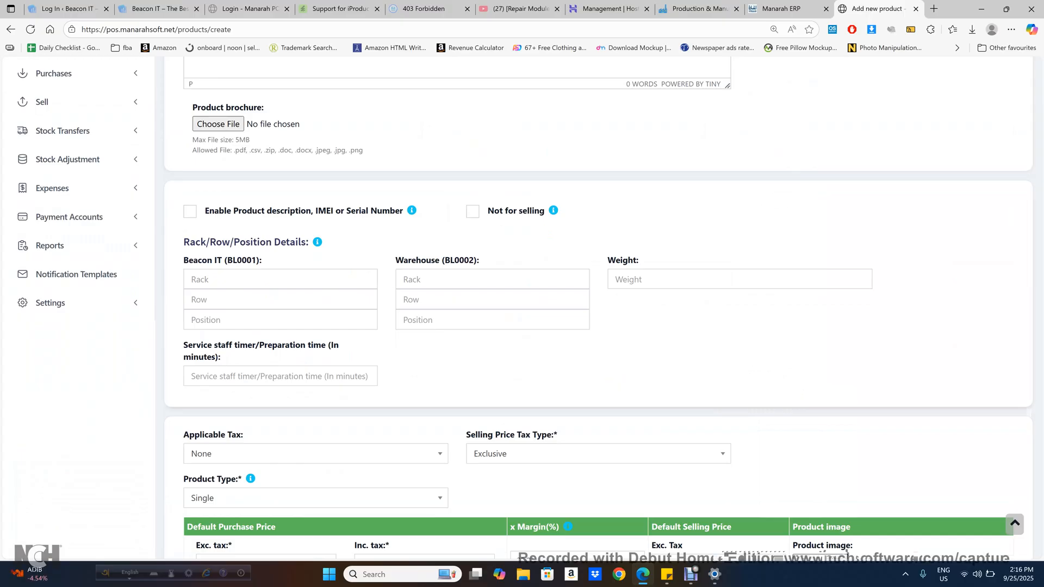
scroll(599, 304, down, 1)
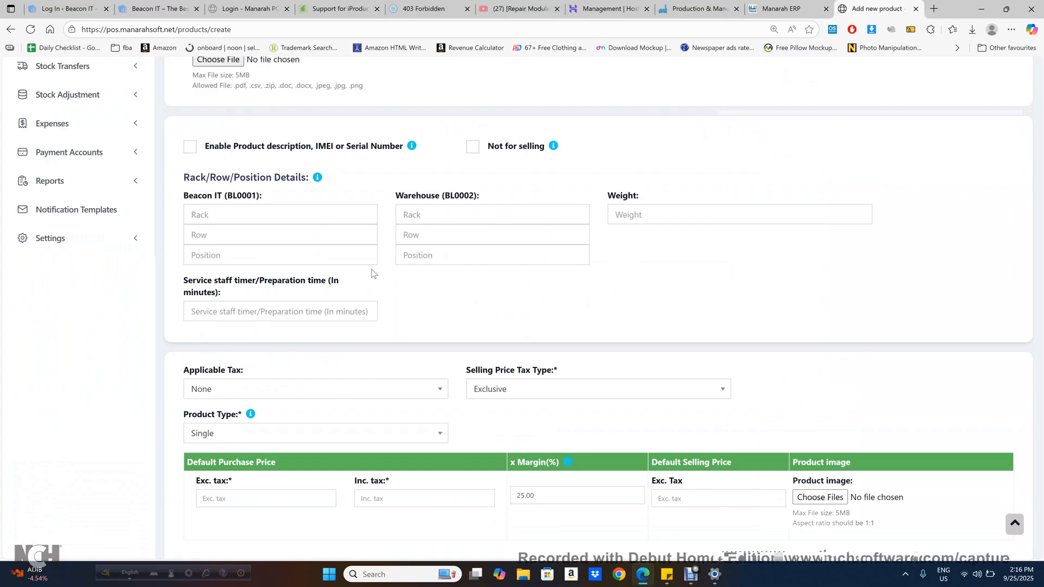
scroll(374, 274, down, 1)
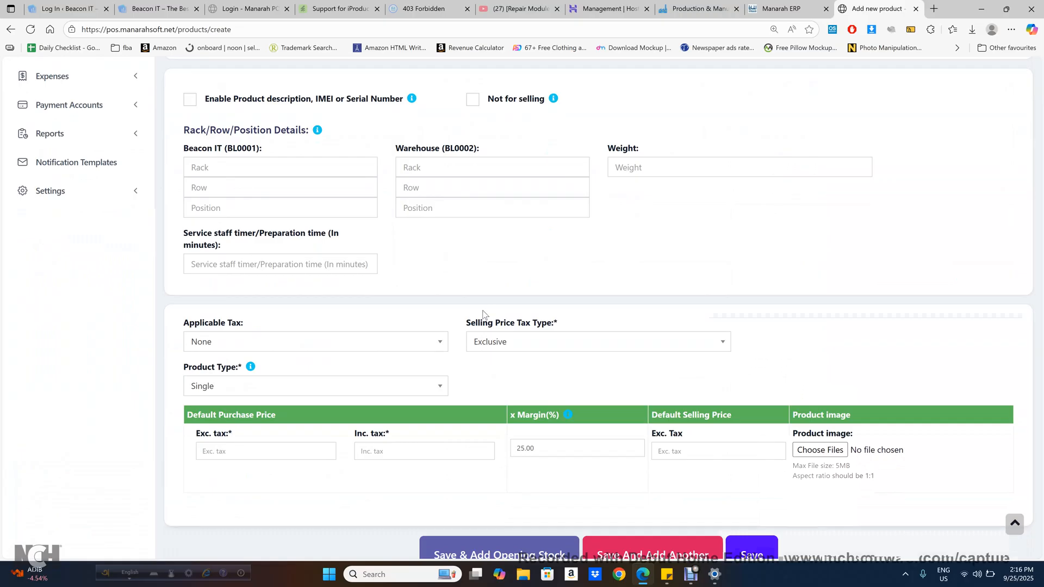
scroll(483, 313, down, 1)
Step: Look through the new product's applicable tax options and its default purchase price fields
click(287, 309)
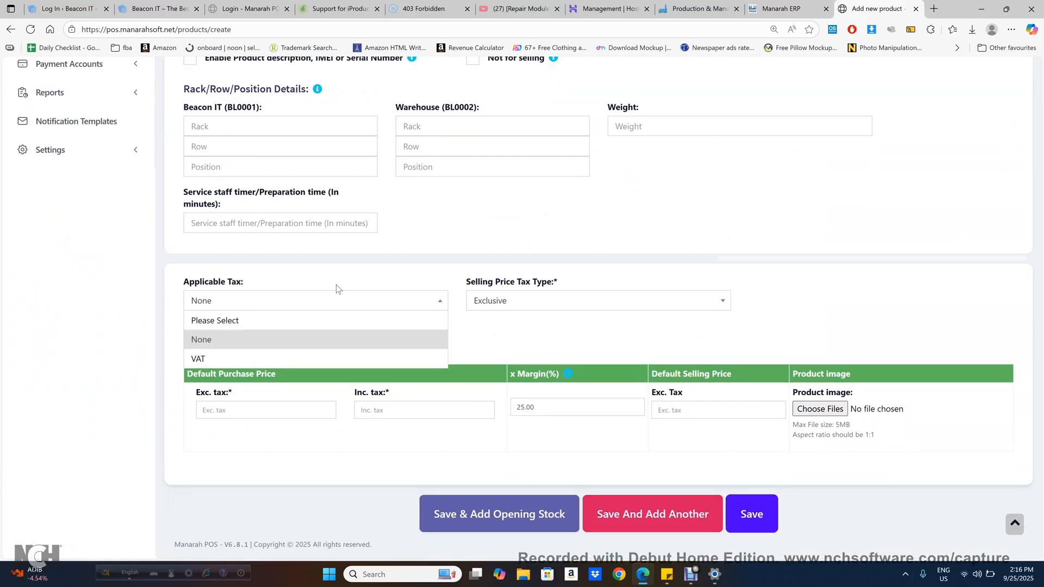
drag(412, 269, 305, 395)
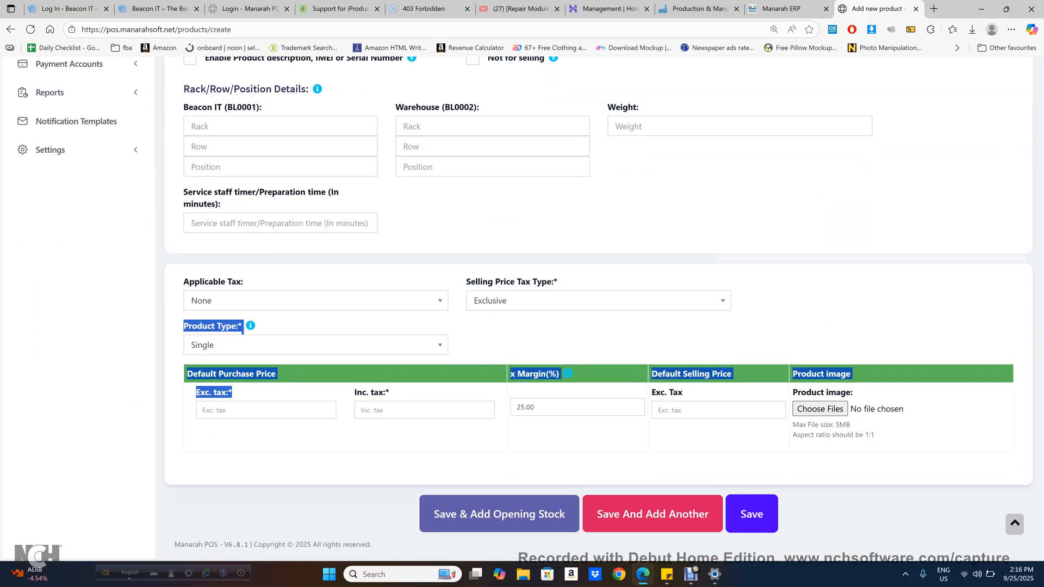
click(266, 410)
click(498, 430)
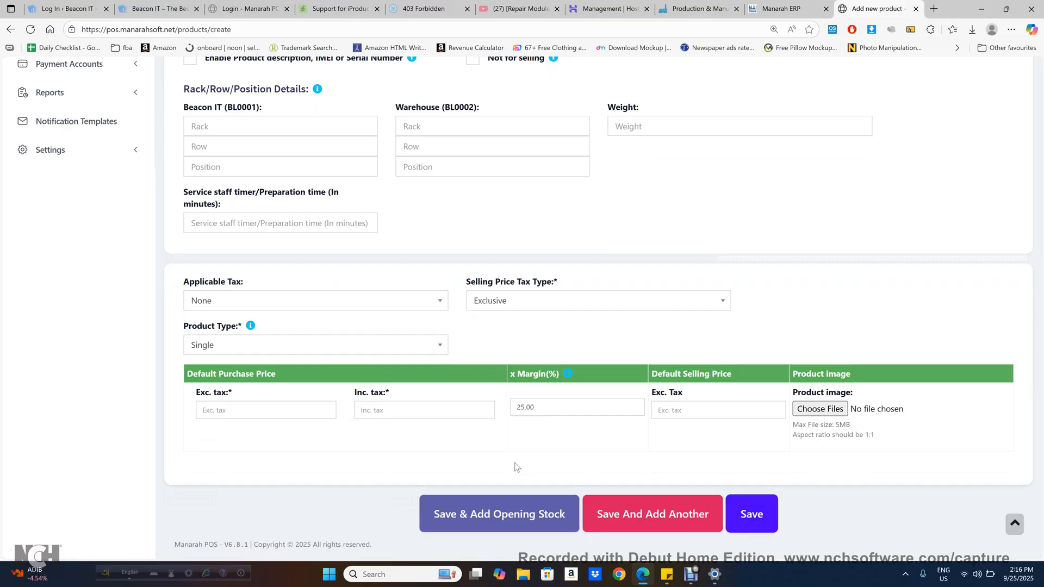
scroll(517, 467, up, 10)
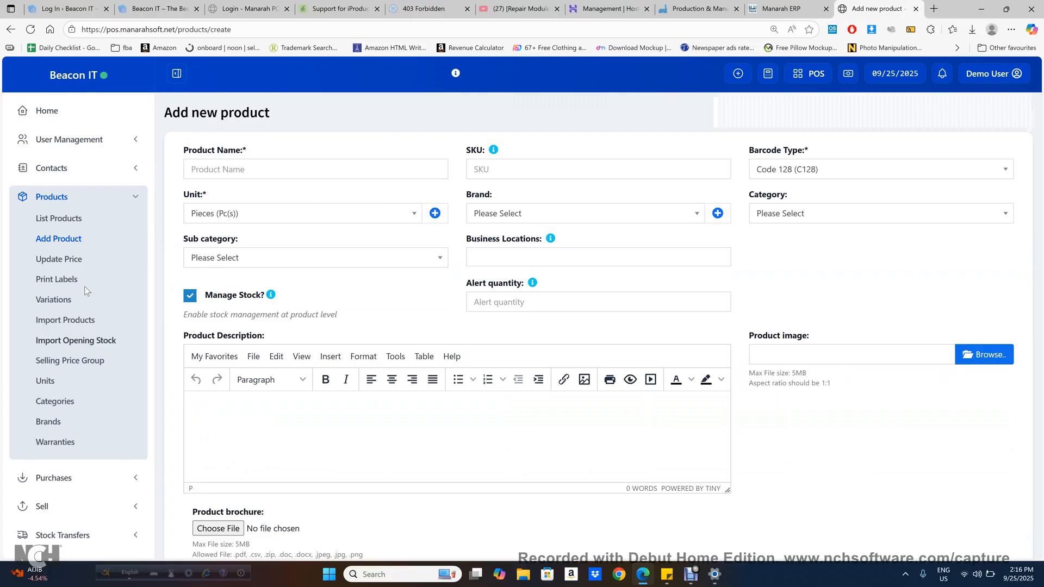
Step: Leave the product form for Print Labels, add 25MM PPR STOP VALVE ( T MACH)90 and set its number of labels to 5
click(68, 280)
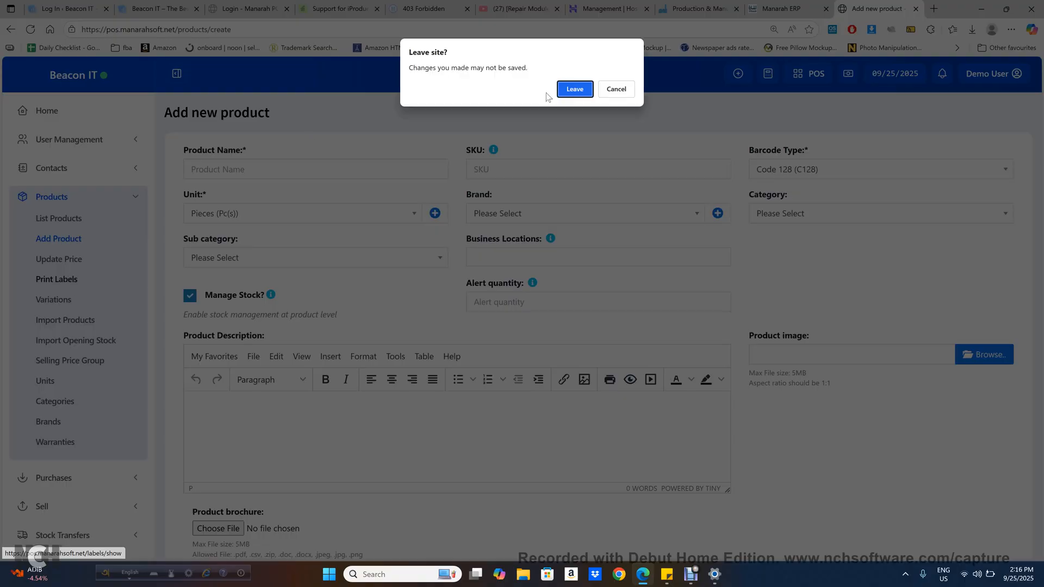
click(576, 90)
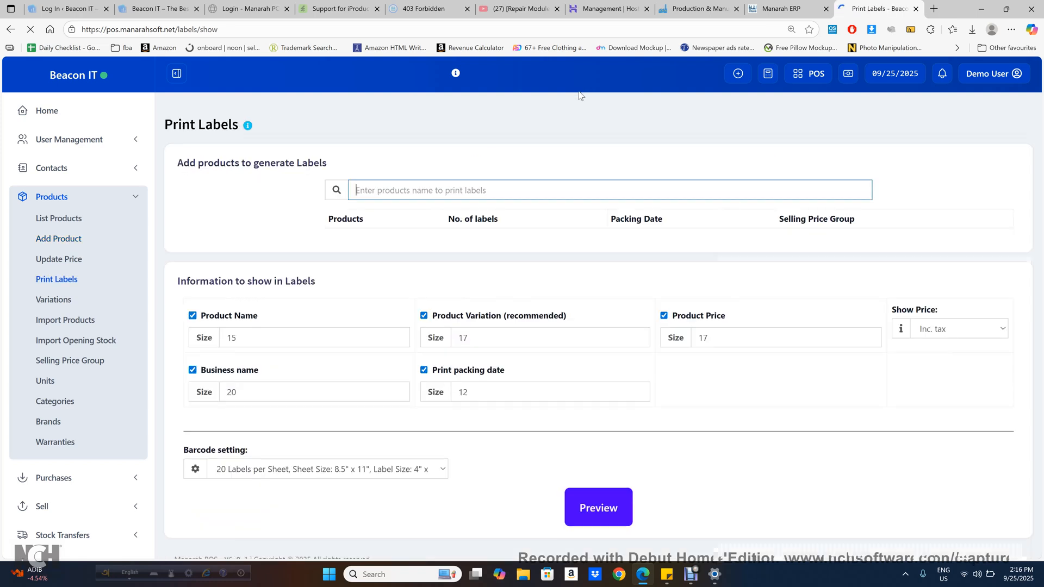
text(s)
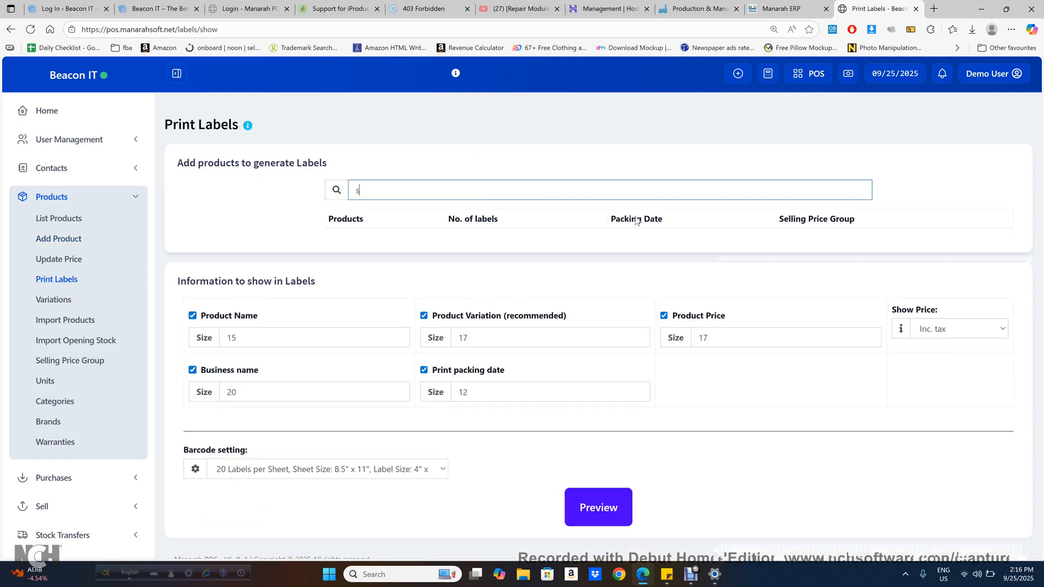
text(top)
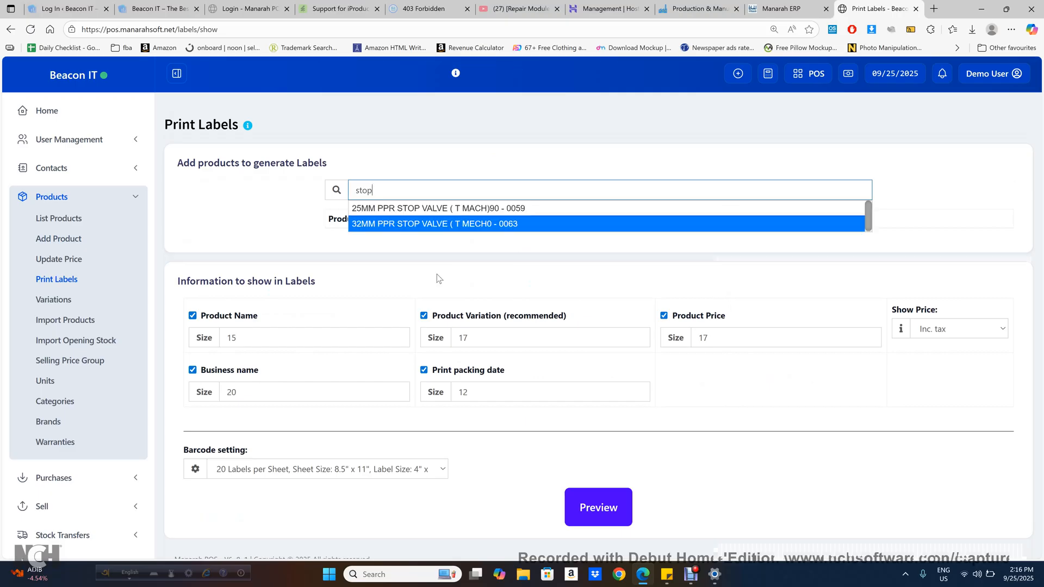
click(416, 211)
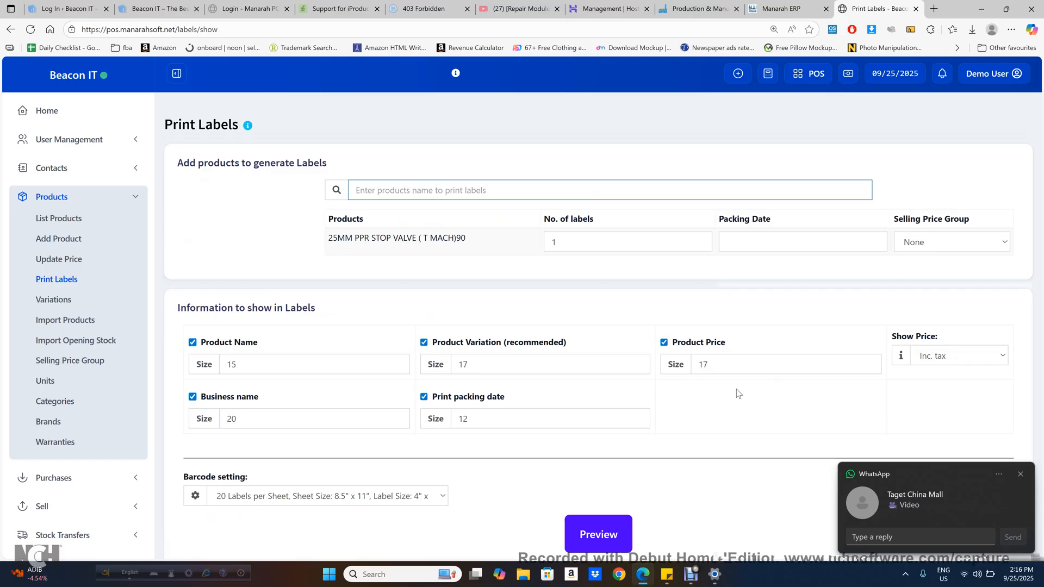
double_click(554, 242)
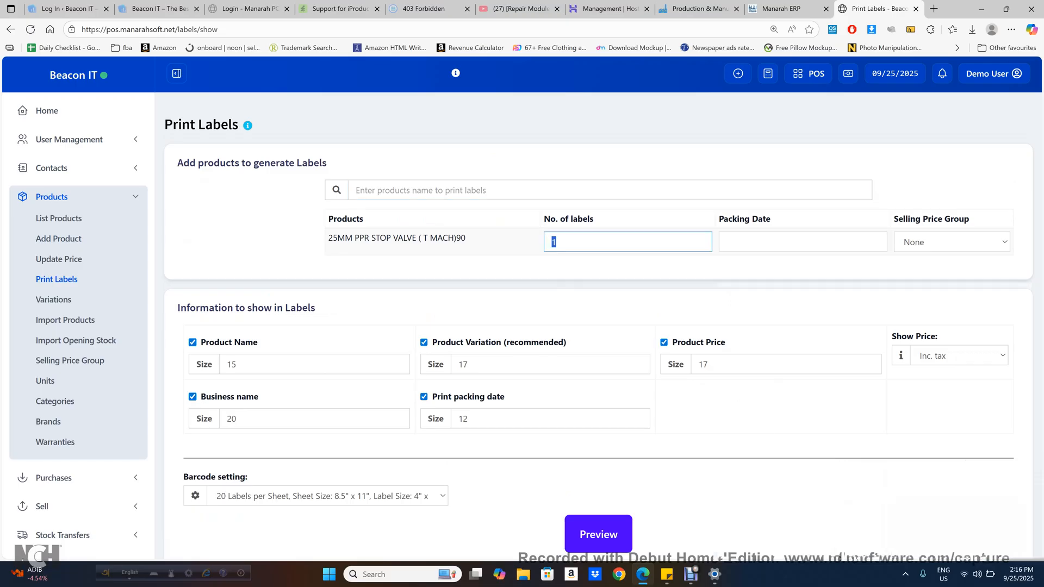
click(589, 277)
scroll(589, 300, down, 2)
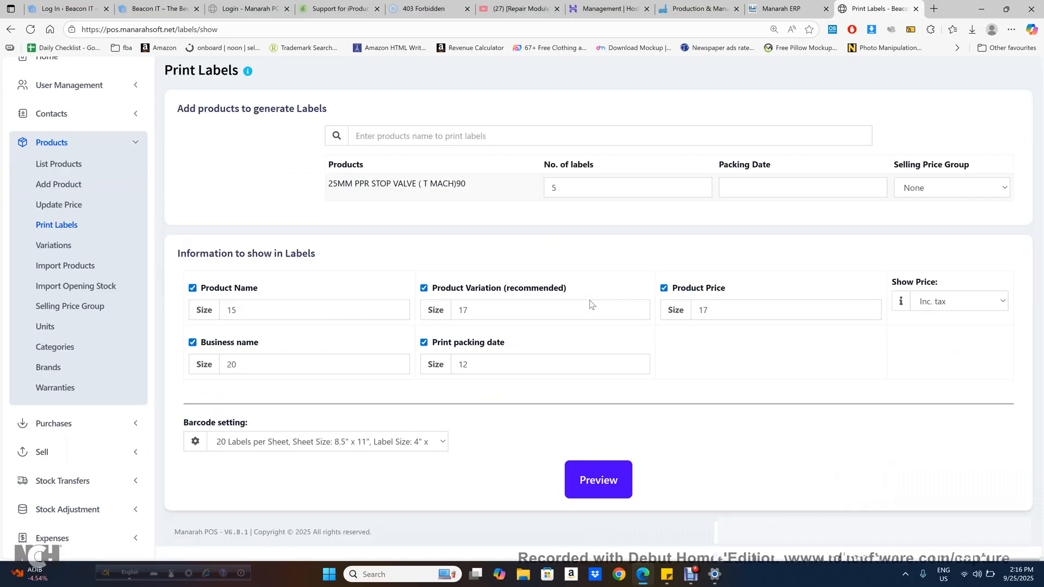
Step: Exclude the product price, packing date and product variation from the labels and preview them for printing
click(664, 268)
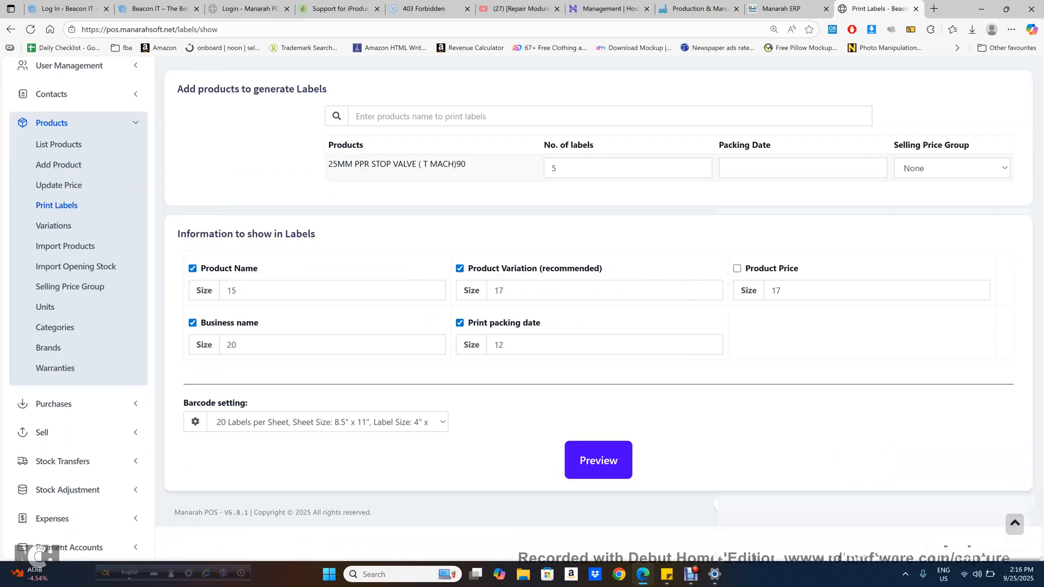
click(460, 323)
click(460, 269)
click(601, 467)
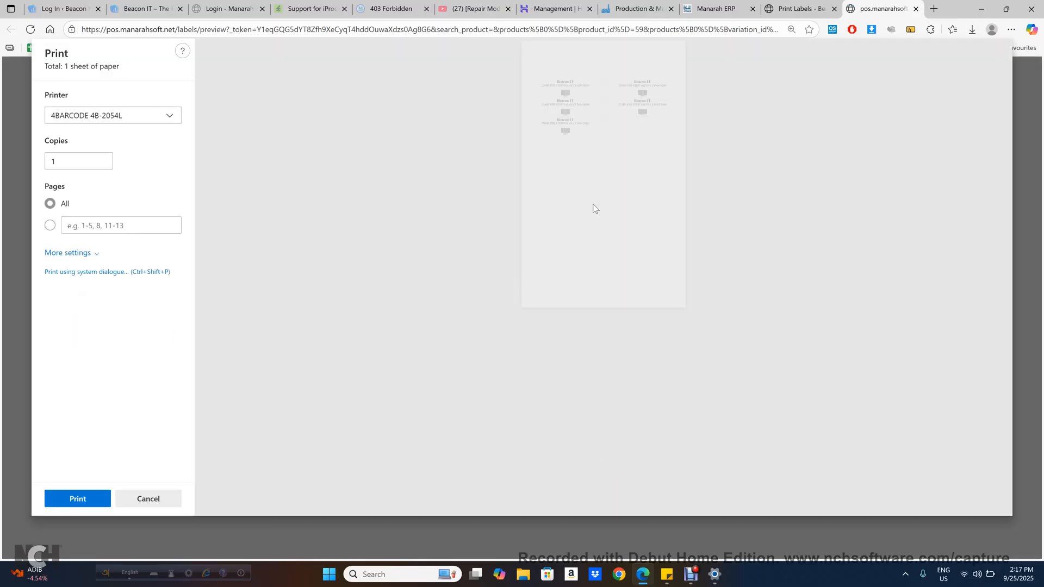
Step: Switch the label print preview to the EPSON L3250 Series printer and close the preview without printing
click(130, 115)
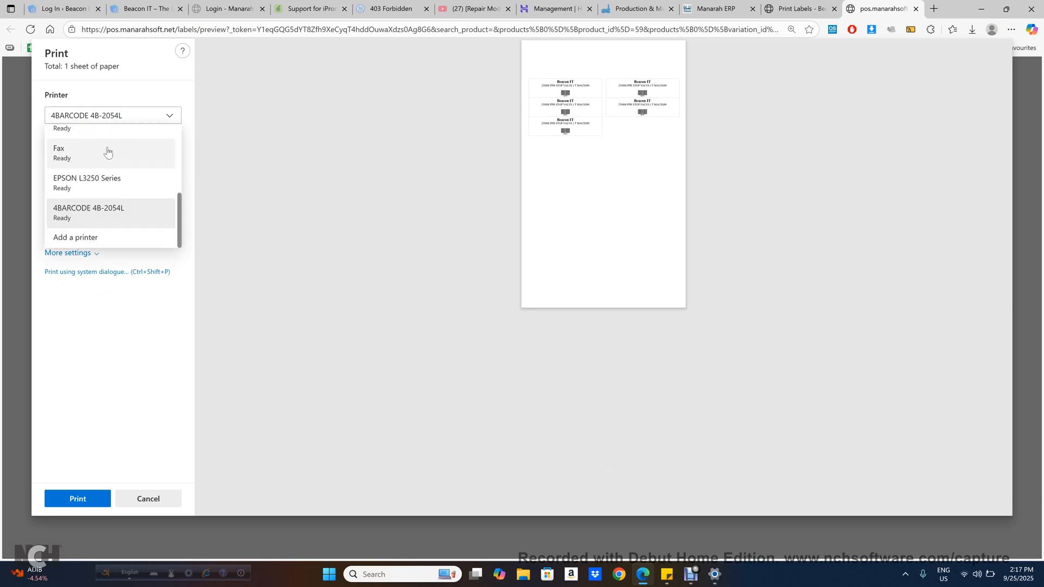
click(113, 179)
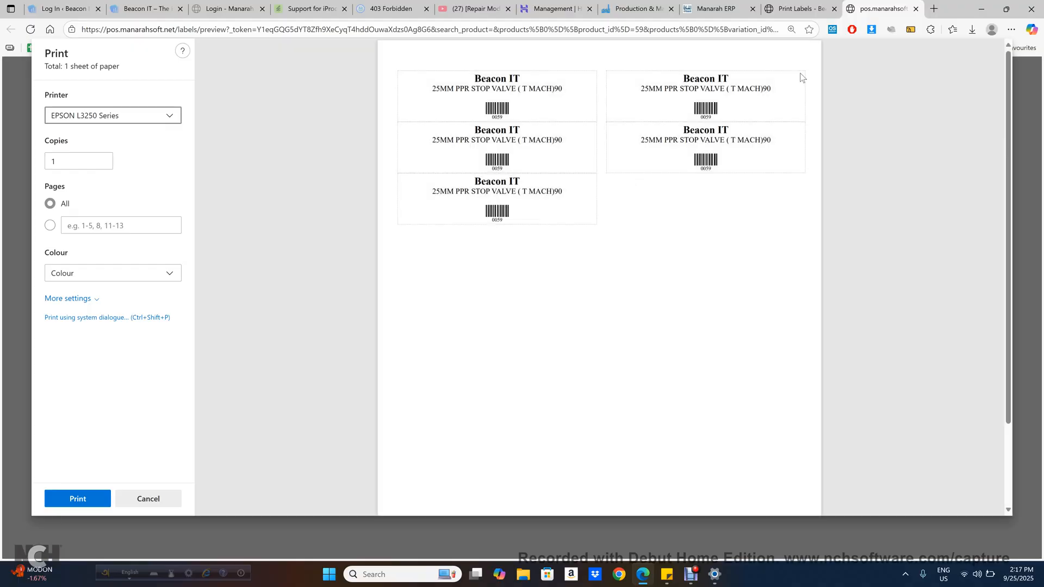
click(916, 8)
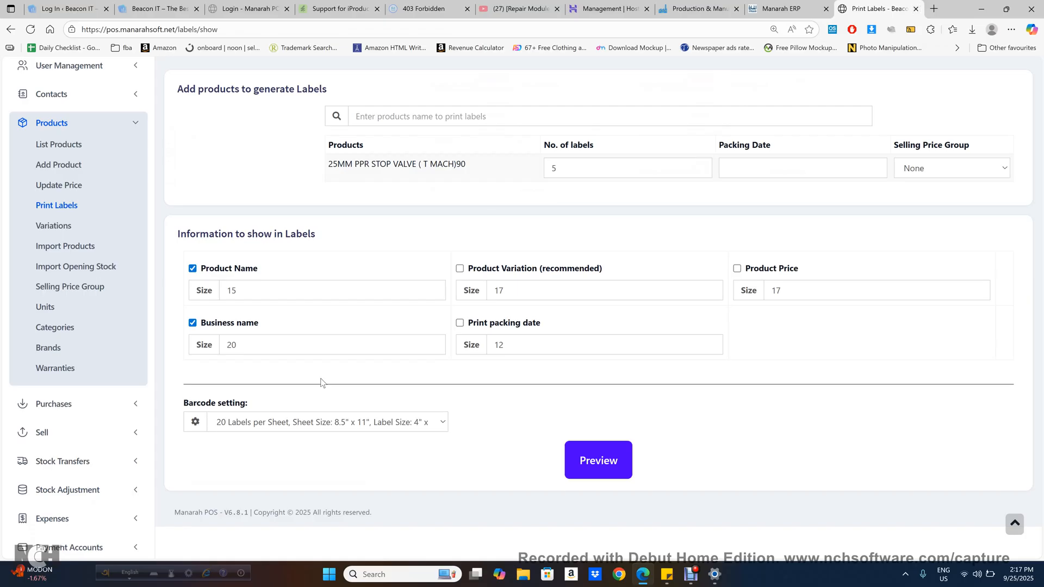
Step: View the product variations page and the column instructions for importing products
click(54, 227)
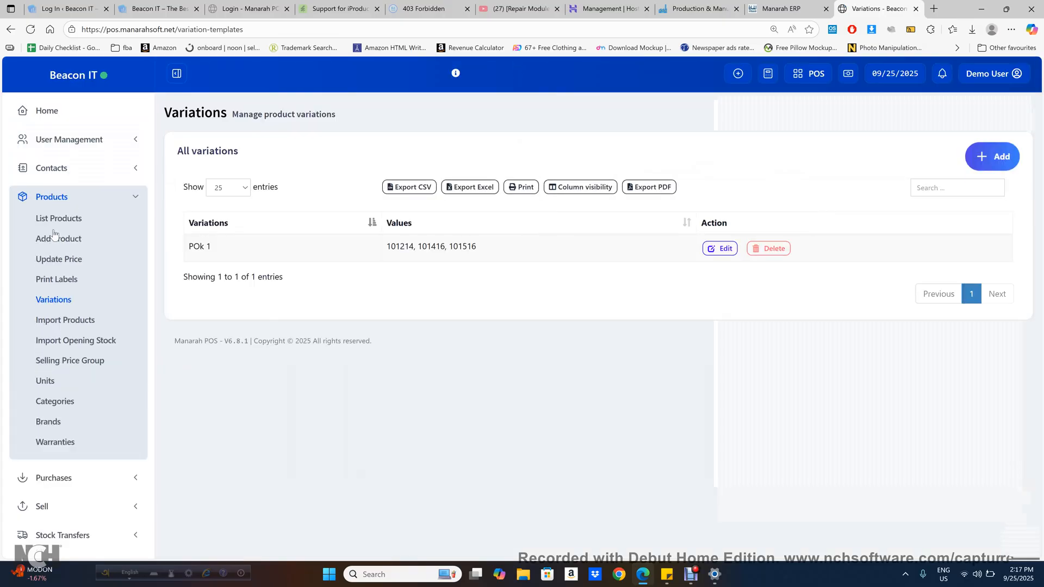
scroll(54, 235, down, 1)
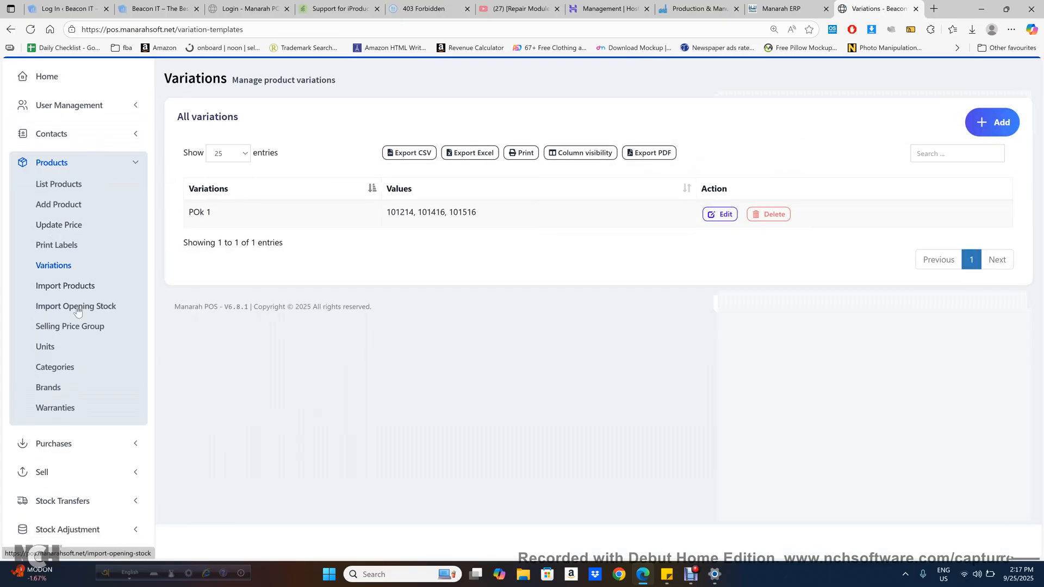
click(65, 288)
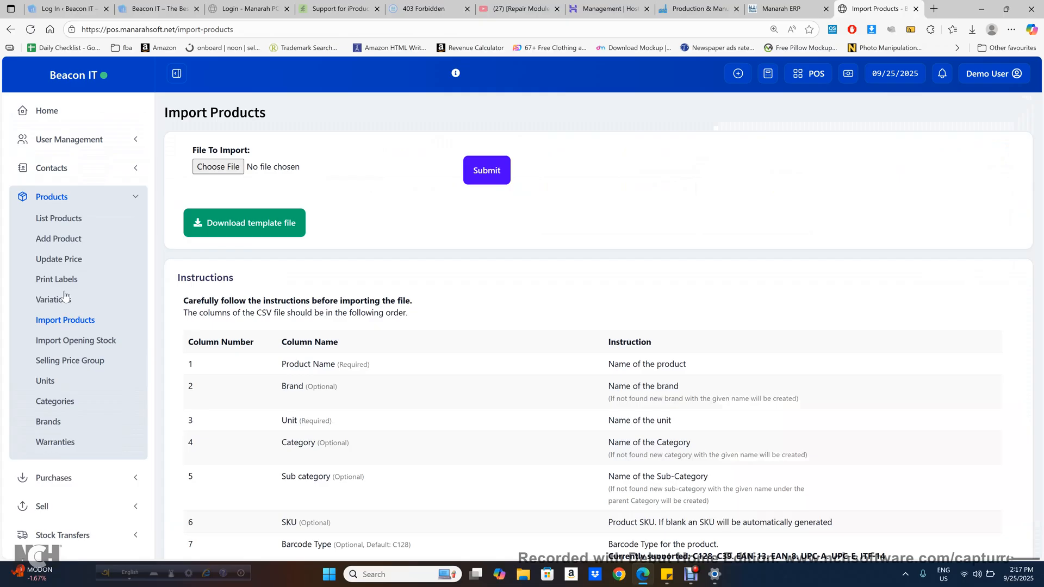
scroll(65, 295, down, 1)
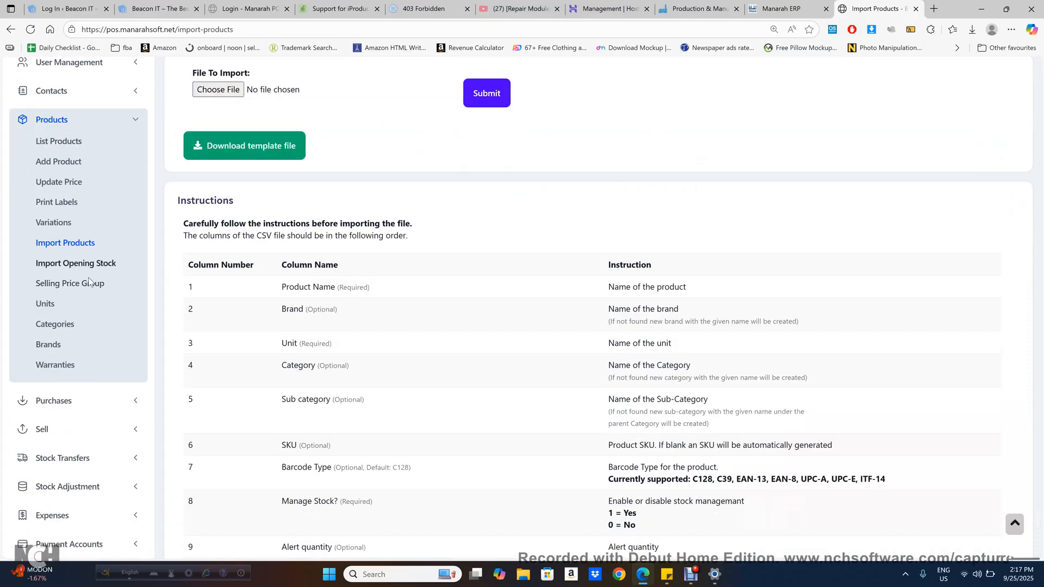
Step: View the list of purchases and start a new purchase with STAR GROUP as the supplier
click(87, 401)
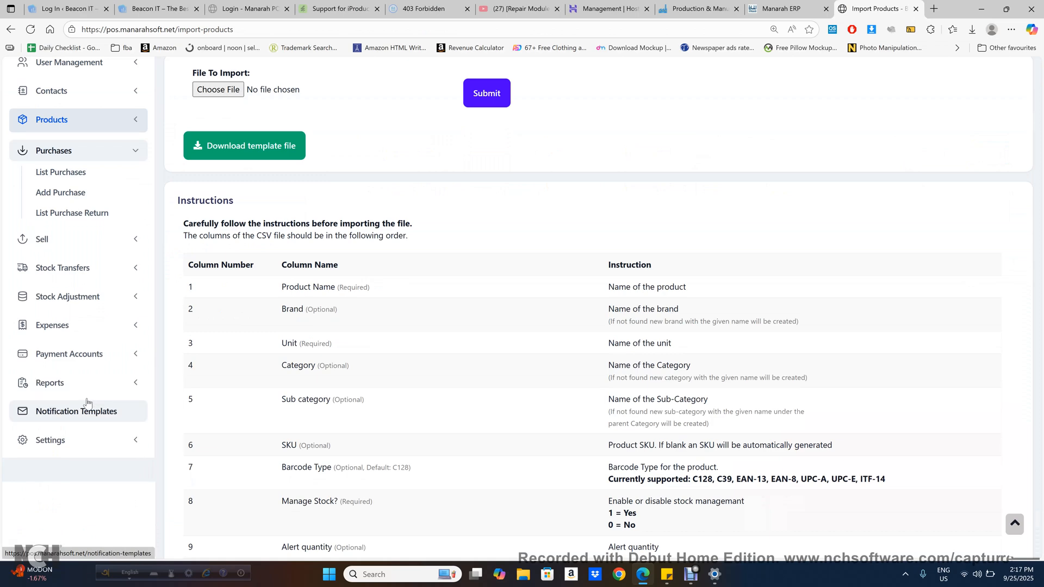
click(68, 172)
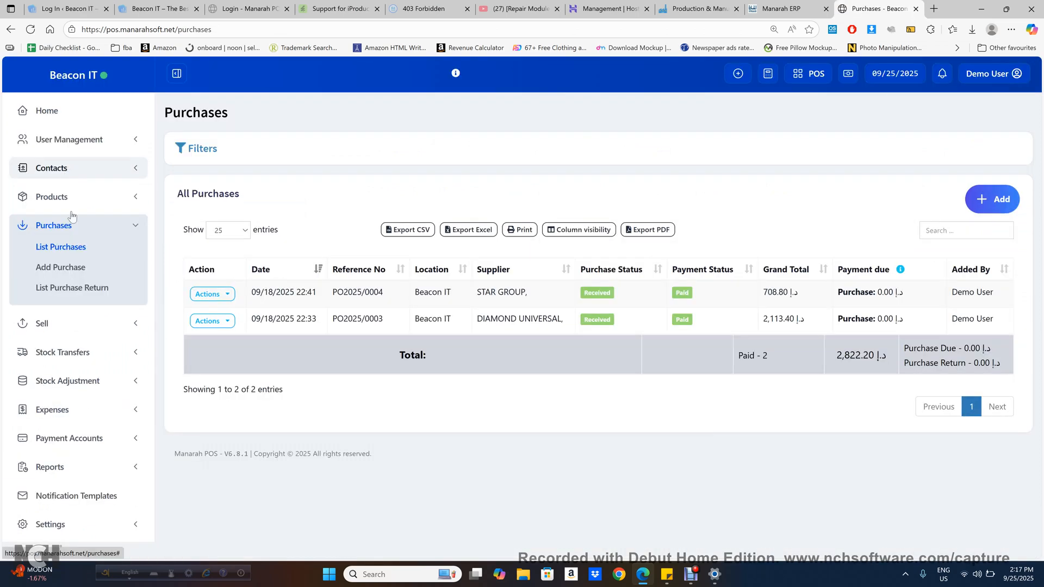
click(73, 270)
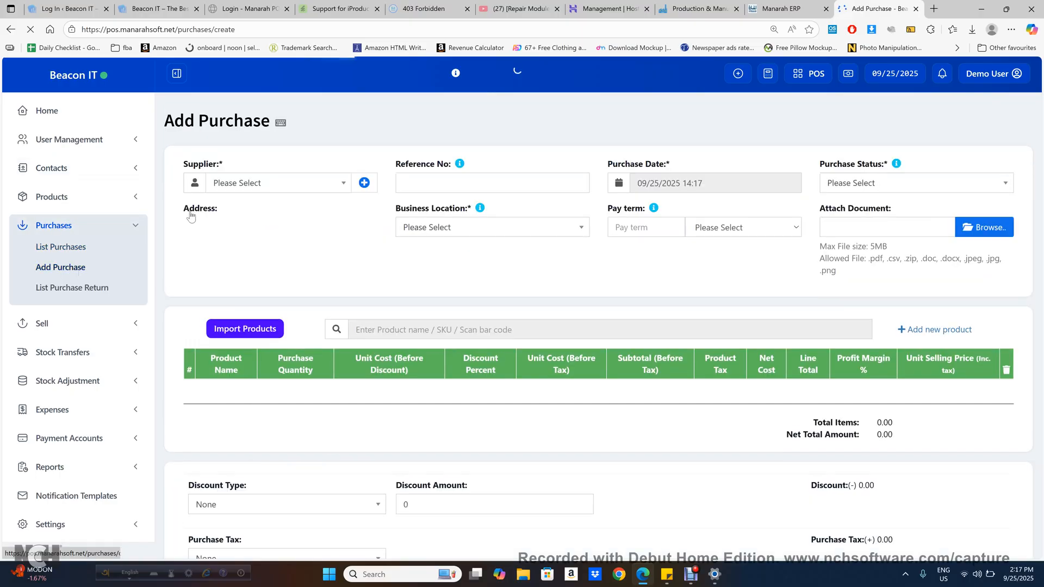
click(297, 187)
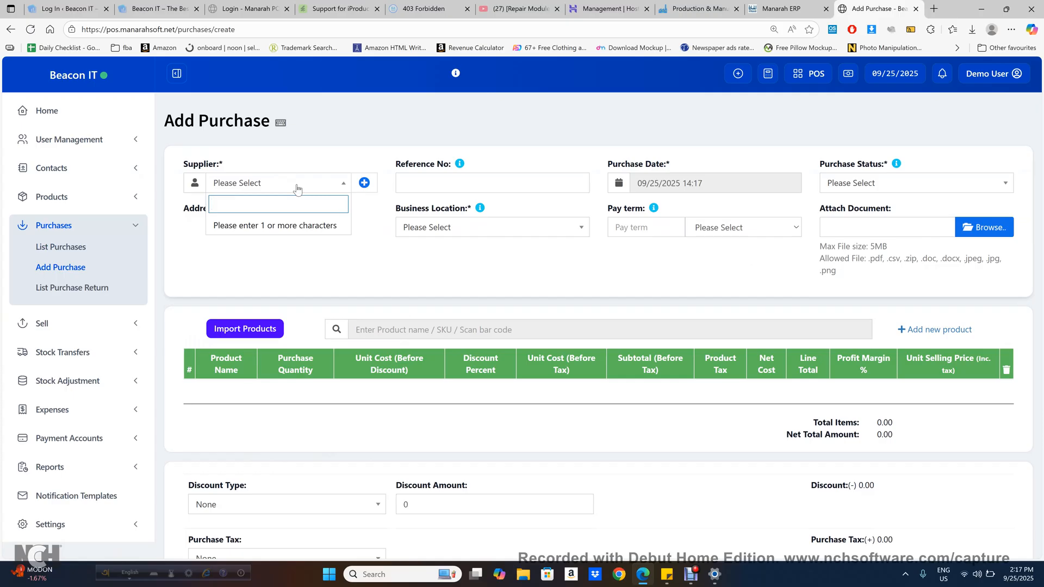
text(a)
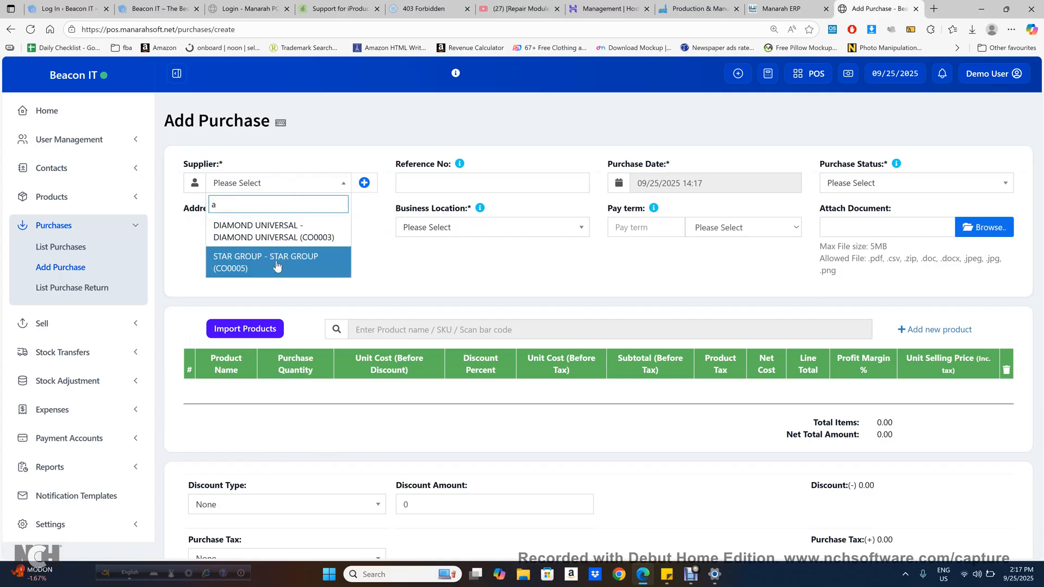
click(278, 266)
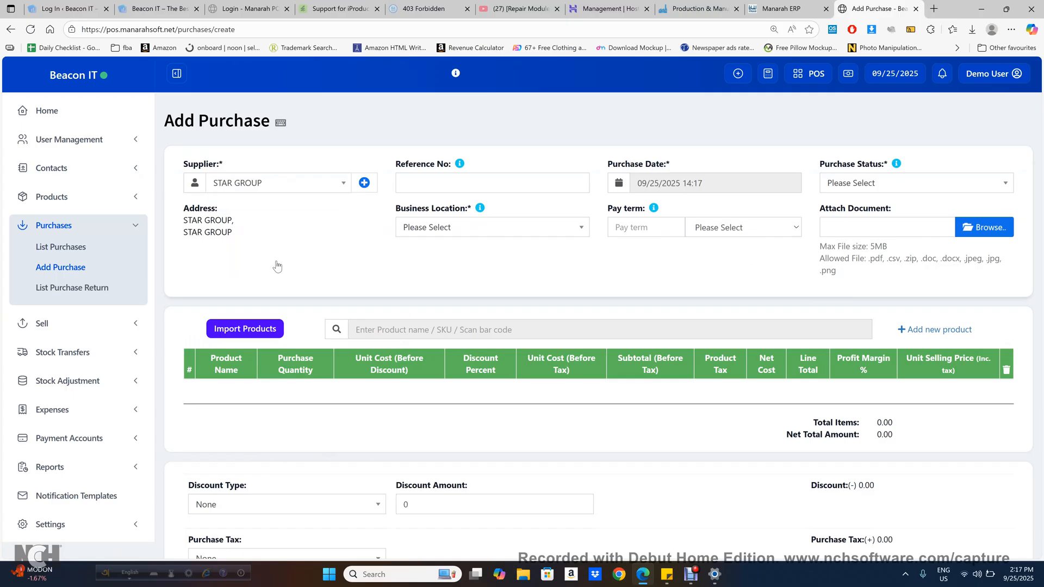
Step: Examine the new contact form for a Business supplier, including its additional information fields, and close it without saving
click(369, 186)
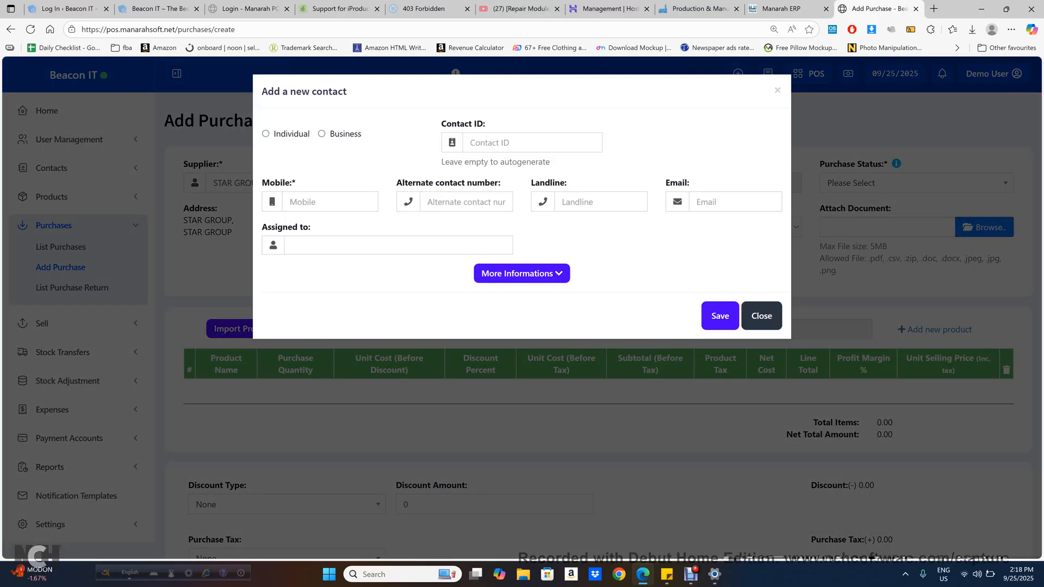
click(322, 134)
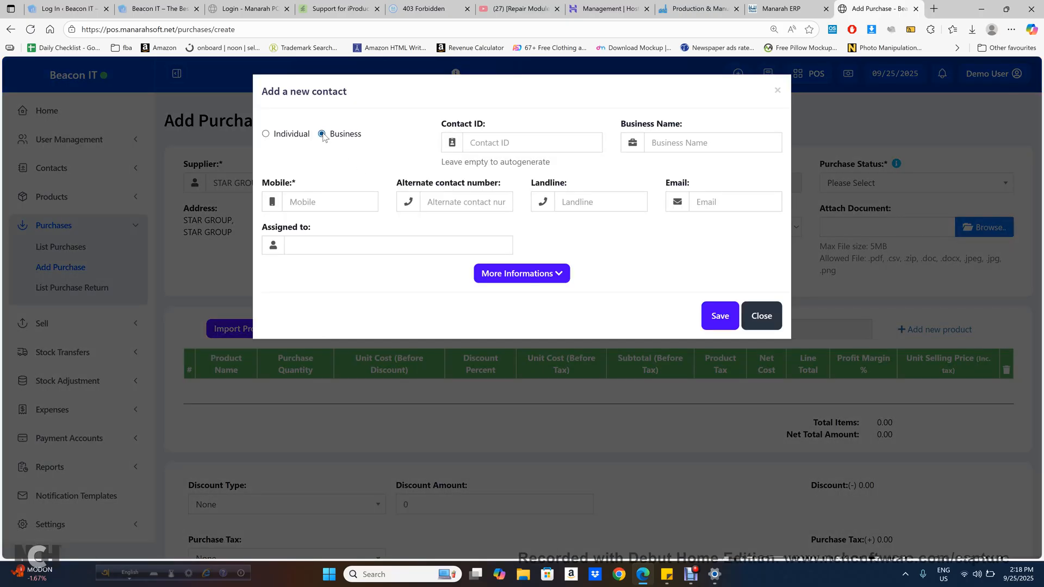
click(538, 273)
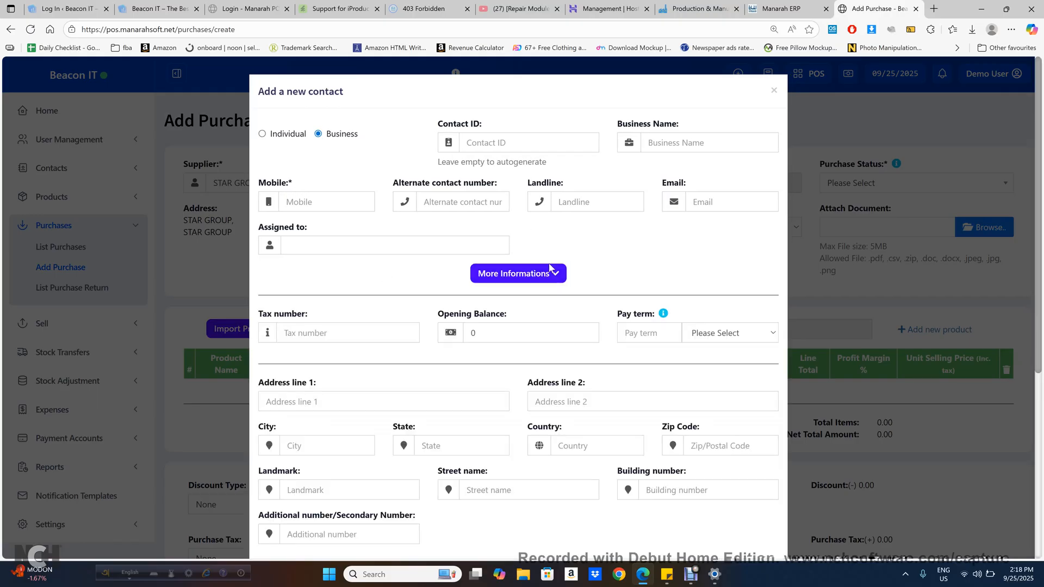
click(774, 90)
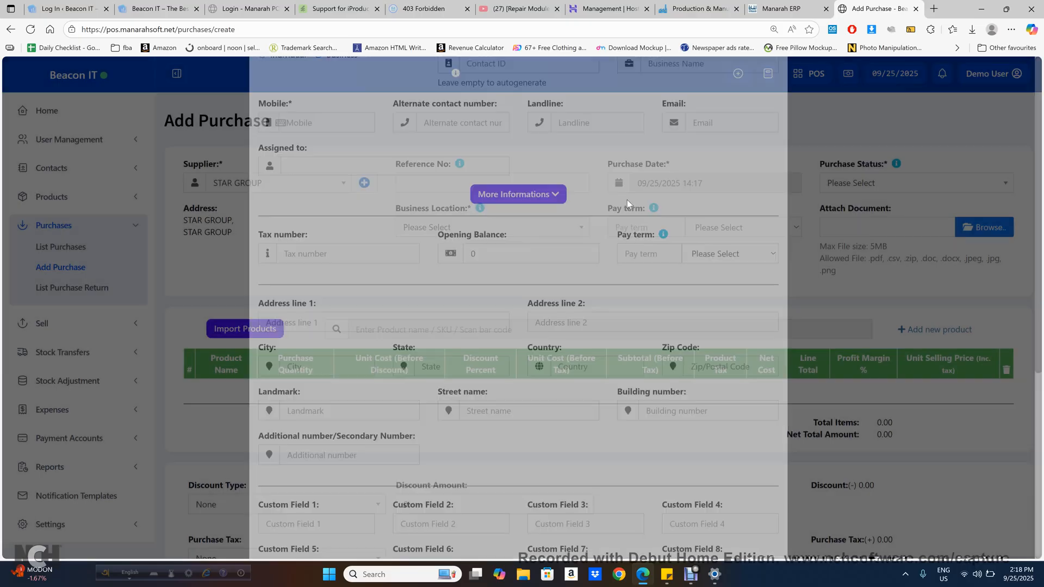
Step: Set the purchase status to Received and the business location to Beacon IT (BL0001)
click(876, 187)
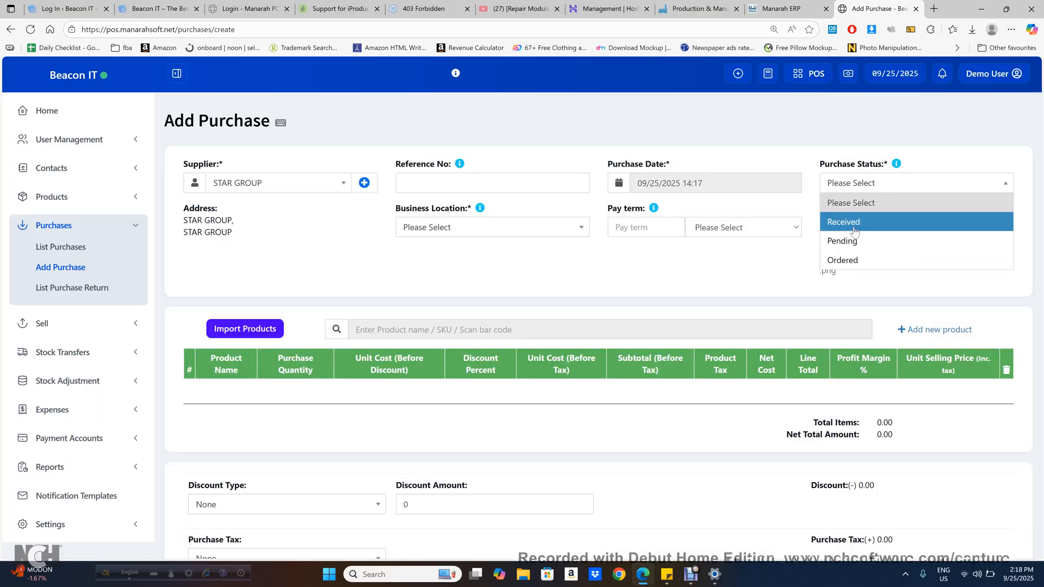
click(855, 231)
click(521, 228)
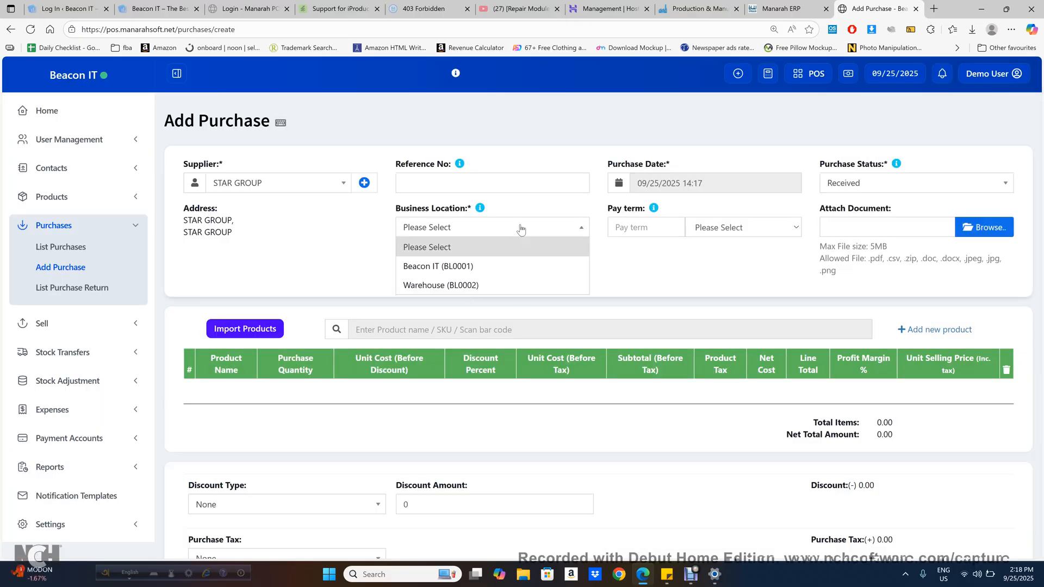
click(531, 269)
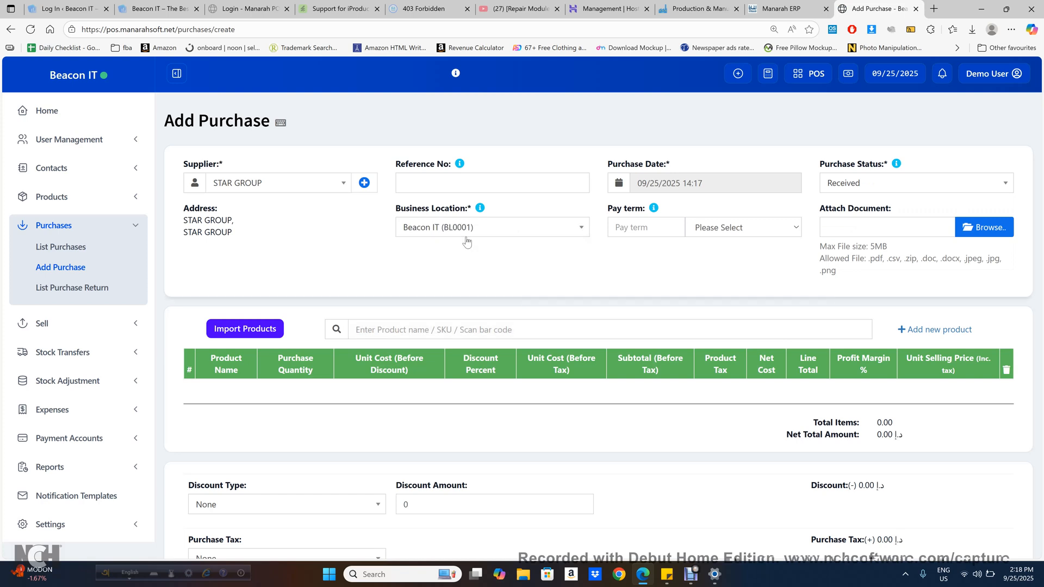
Step: Add 25MM PPR STOP VALVE ( T MACH)90 and 32MM PVC M/SOCKET (BEST) to the purchase
scroll(505, 256, down, 1)
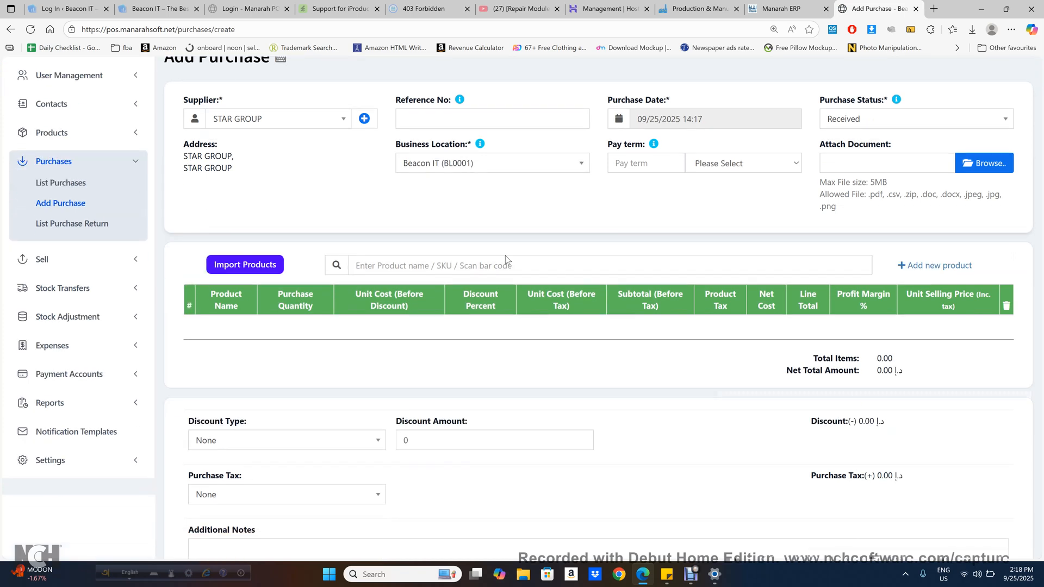
click(504, 259)
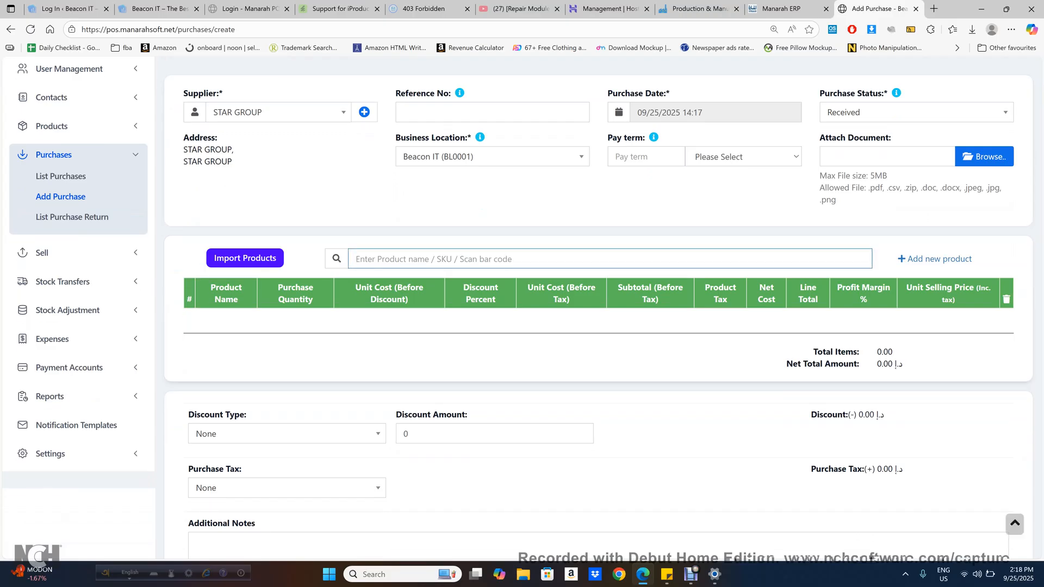
text(stop)
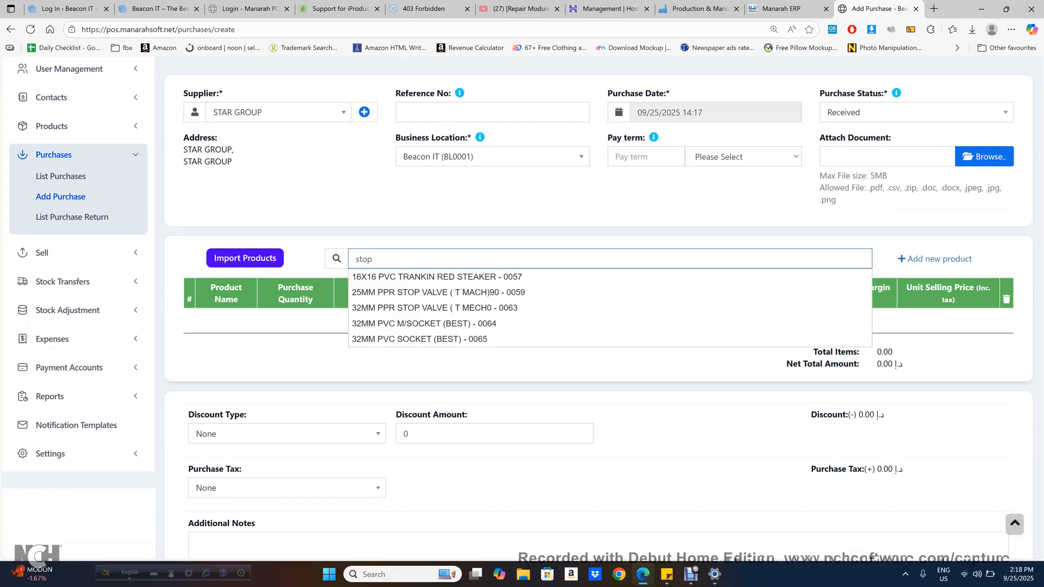
click(438, 278)
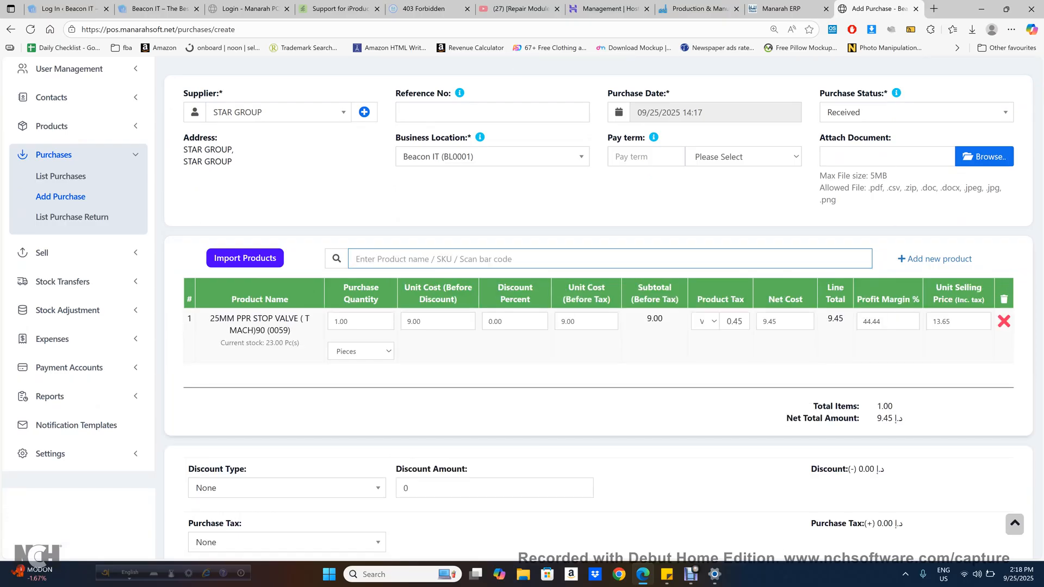
text(st)
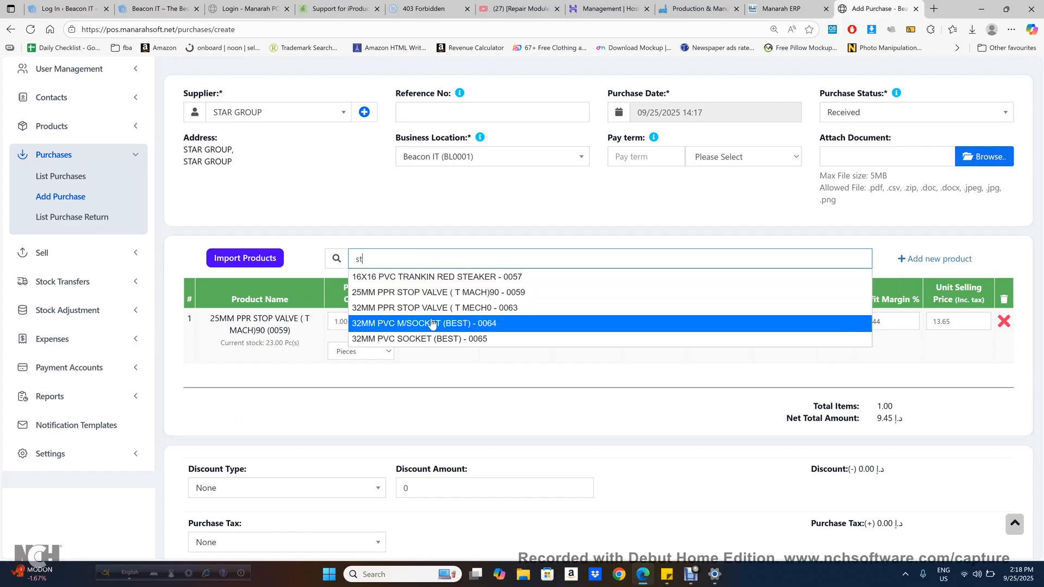
click(432, 324)
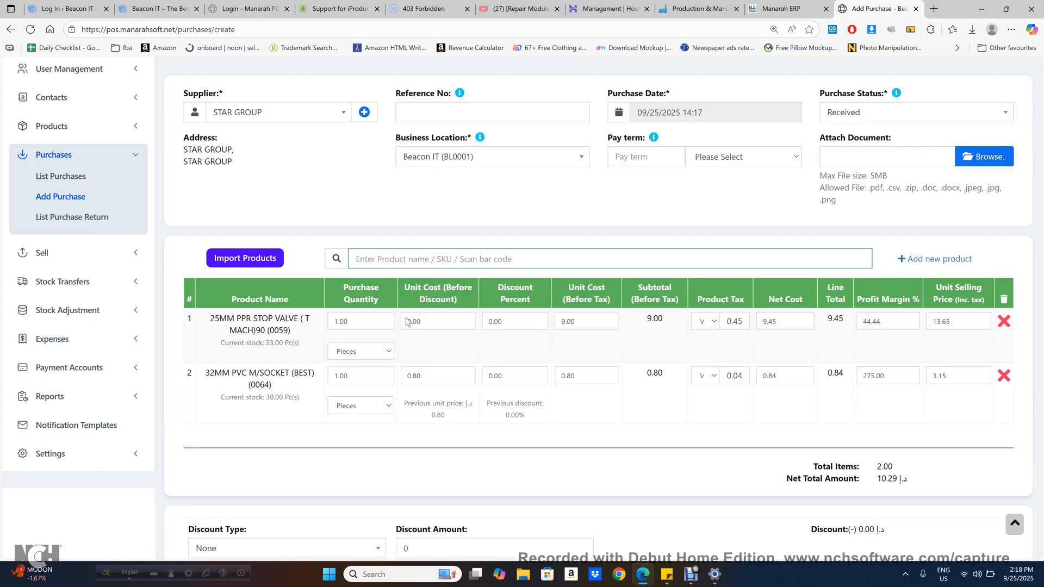
Step: Review the stop valve's quantity and unit cost fields and the purchase's discount, tax and shipping sections
double_click(342, 322)
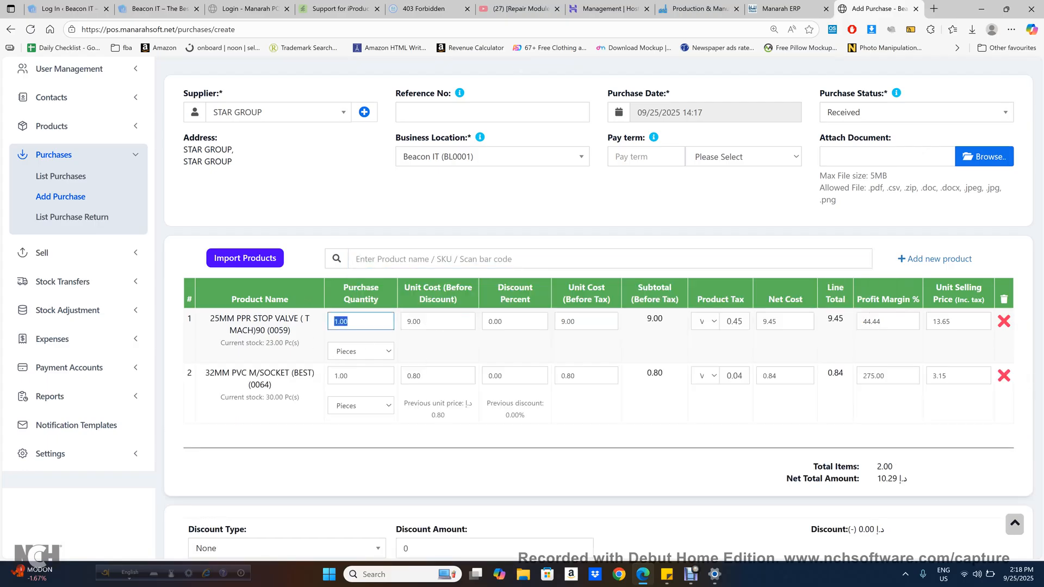
key(Tab)
scroll(517, 314, down, 2)
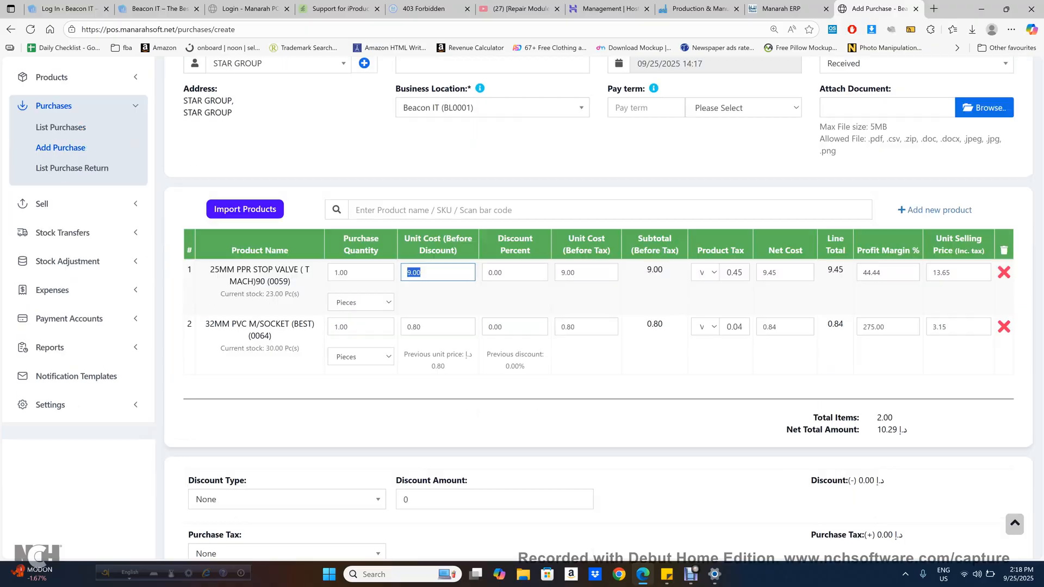
scroll(843, 359, down, 6)
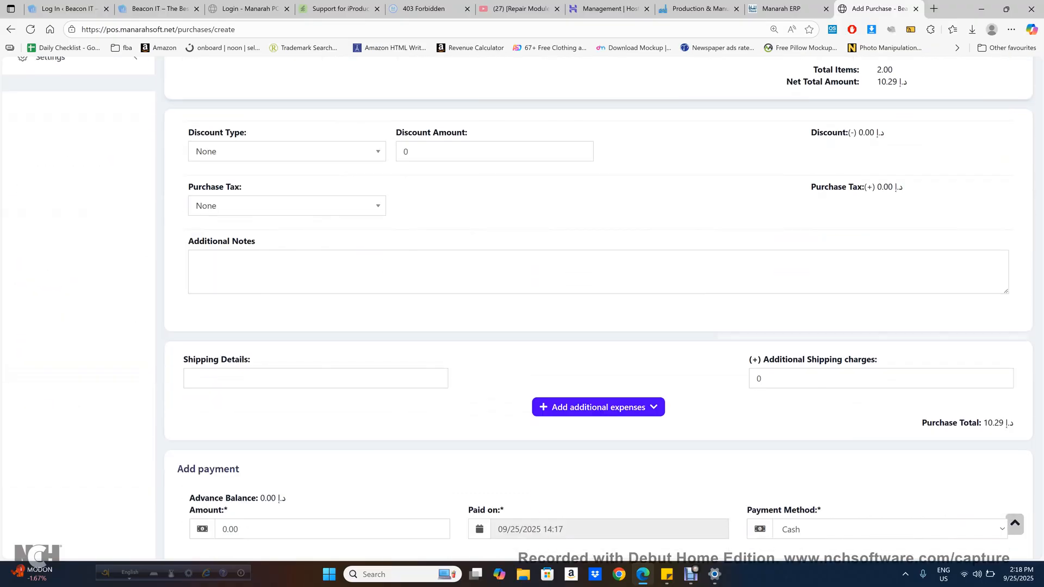
scroll(932, 412, down, 5)
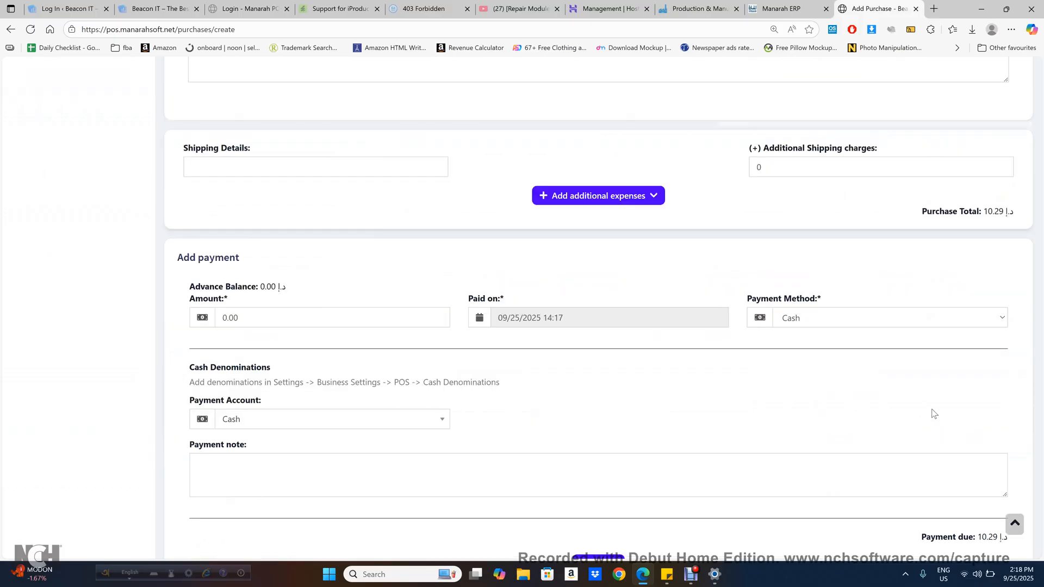
Step: Look through the purchase's payment amount, payment method options and payment account, and return to the supplier details
click(321, 291)
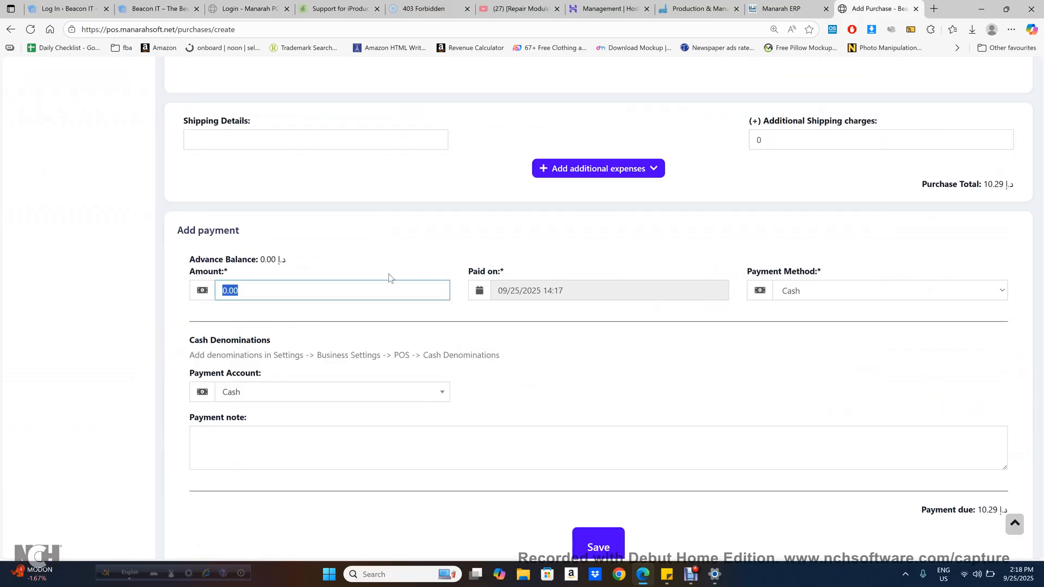
click(805, 298)
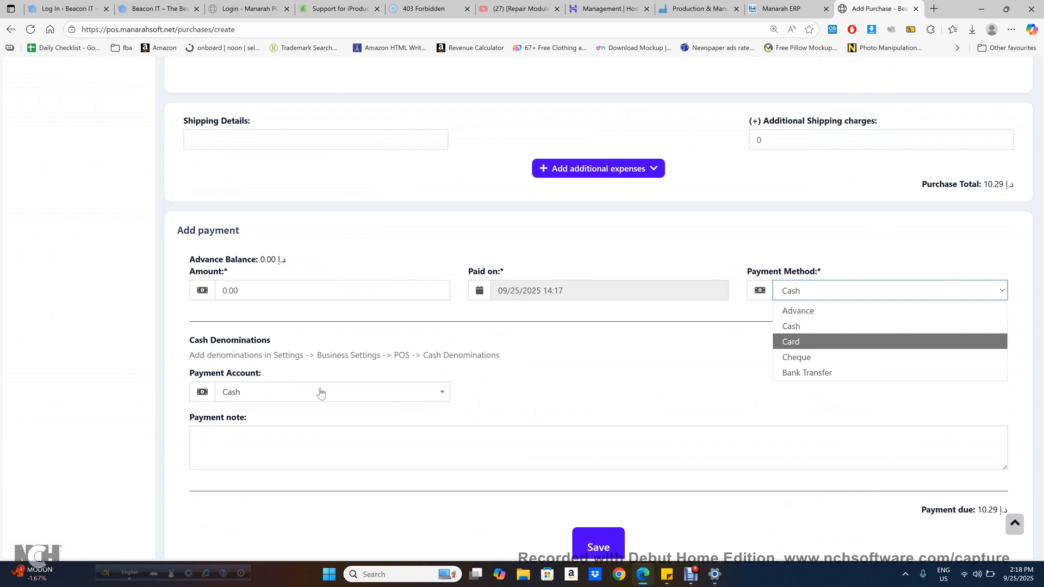
click(293, 396)
click(594, 401)
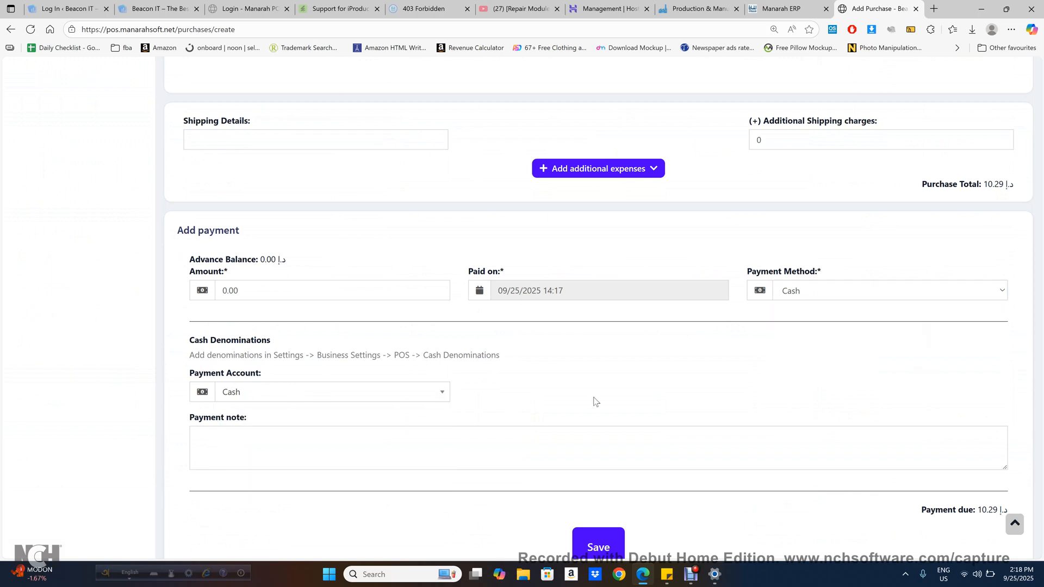
scroll(595, 402, down, 1)
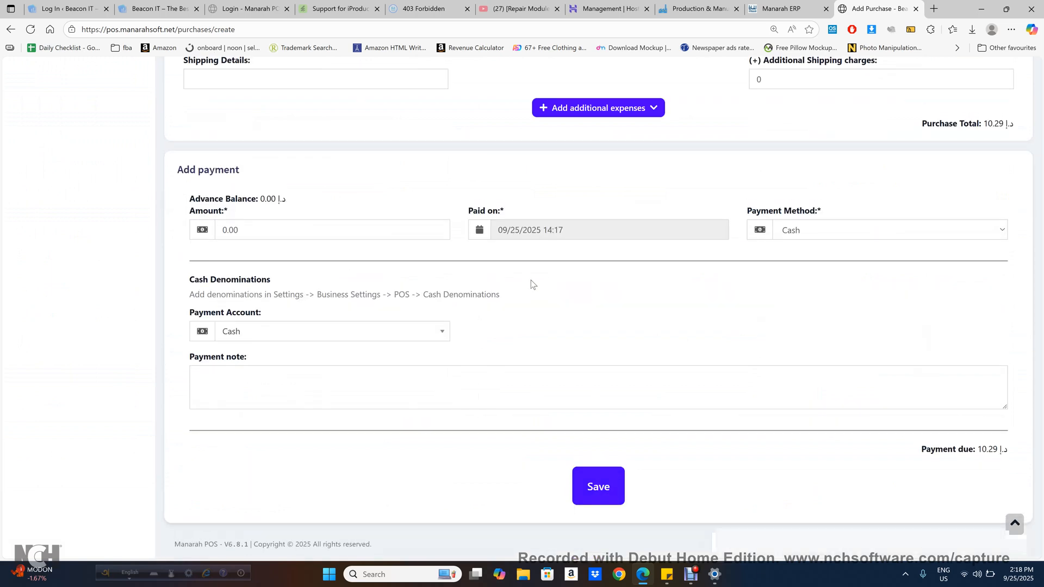
scroll(531, 280, up, 10)
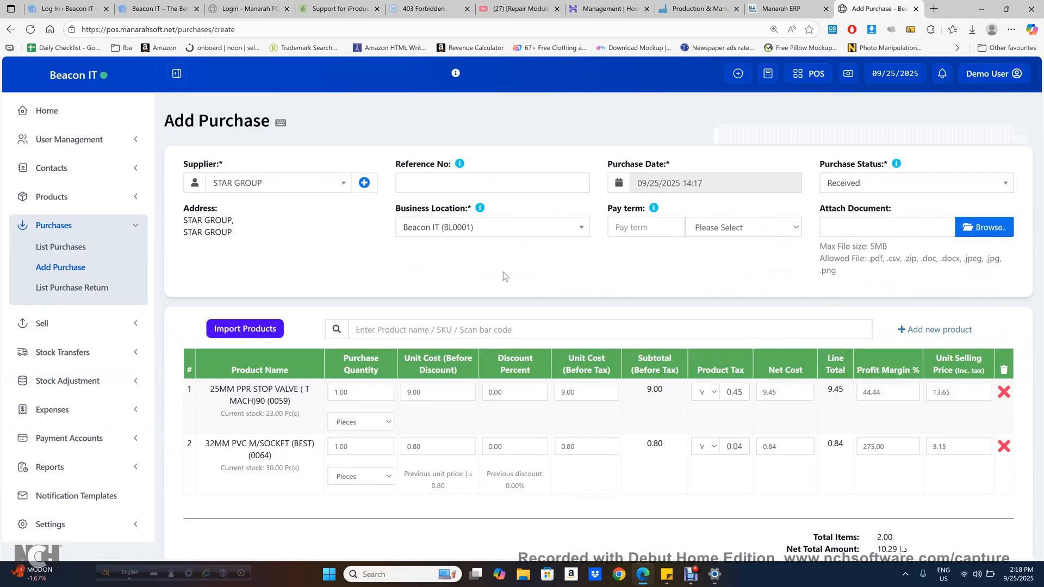
Step: Leave the unsaved purchase for the purchase return list and open a new purchase return
click(80, 294)
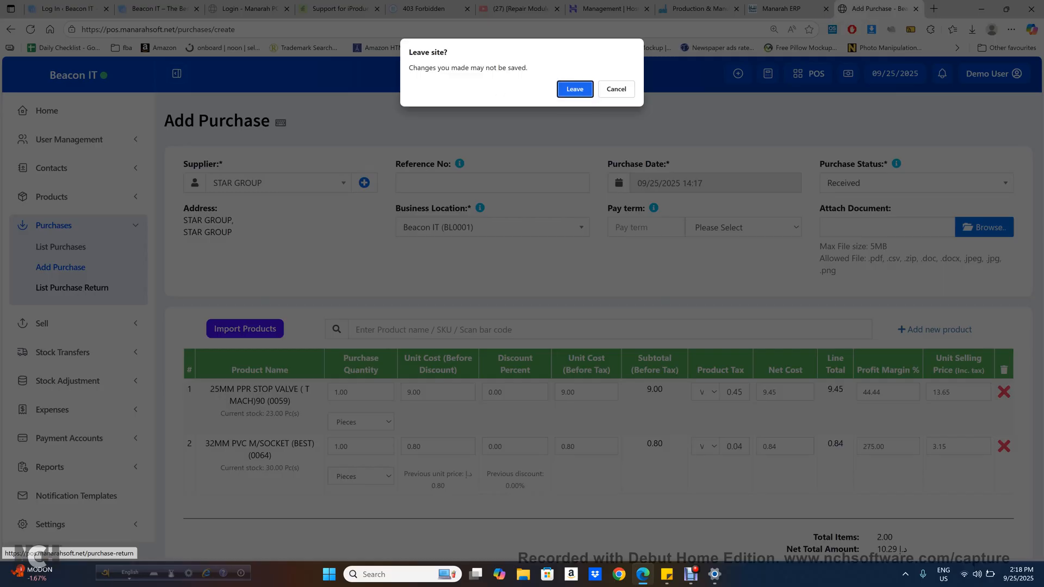
click(575, 89)
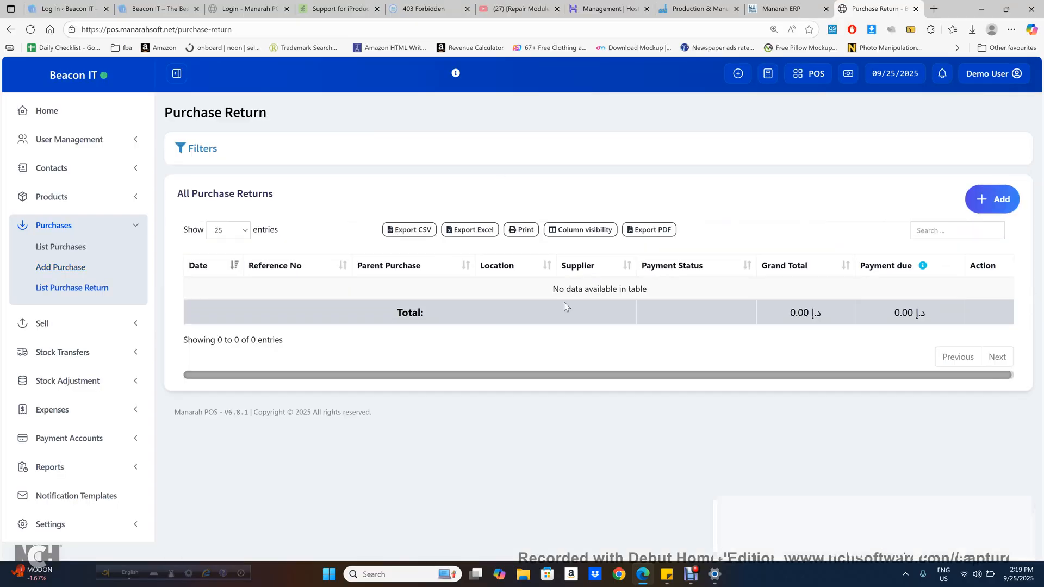
click(1011, 210)
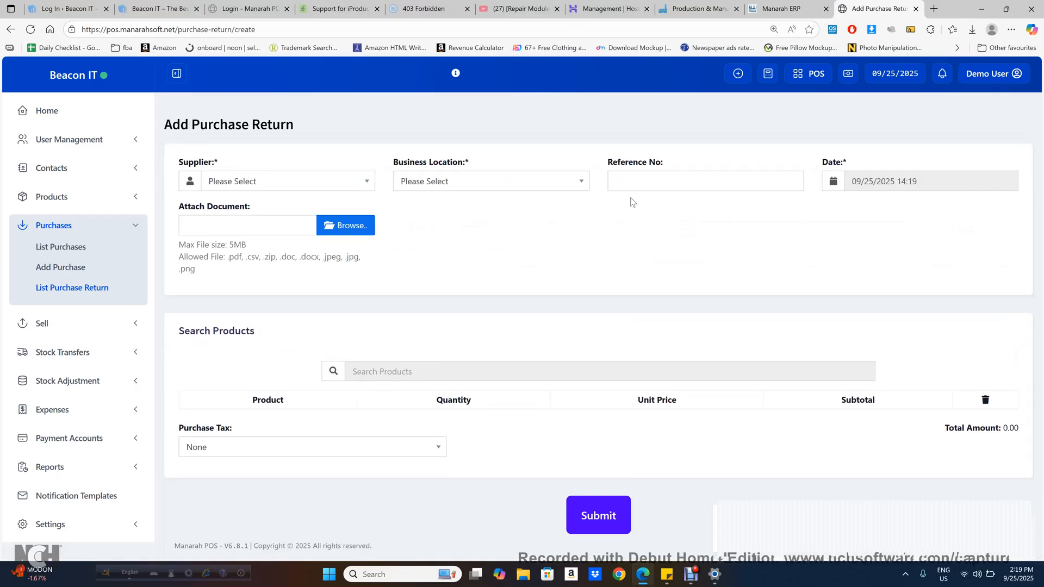
Step: Set the purchase return's business location to Beacon IT (BL0001) and activate its product search
click(509, 185)
click(470, 225)
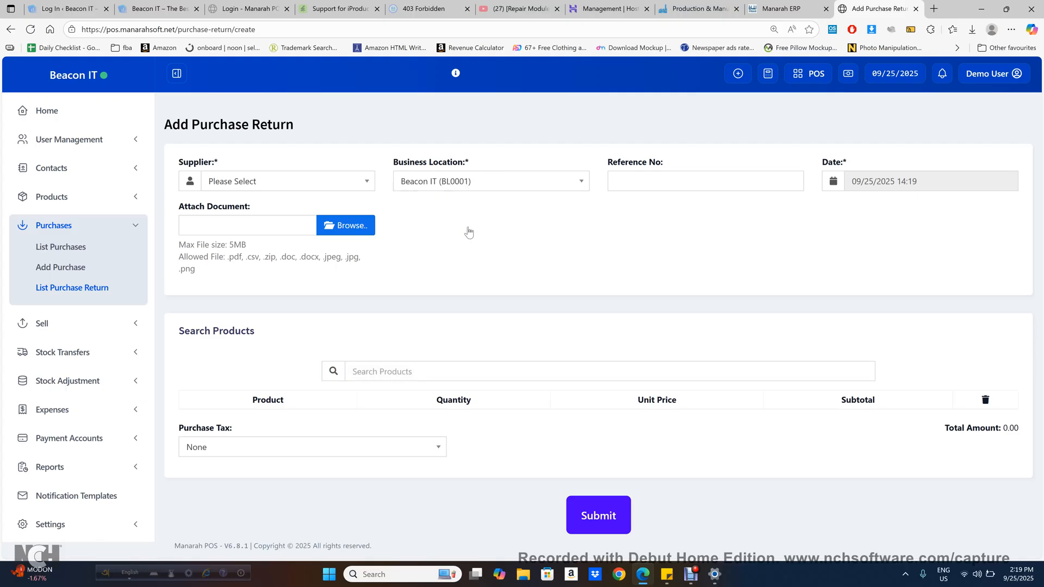
click(417, 367)
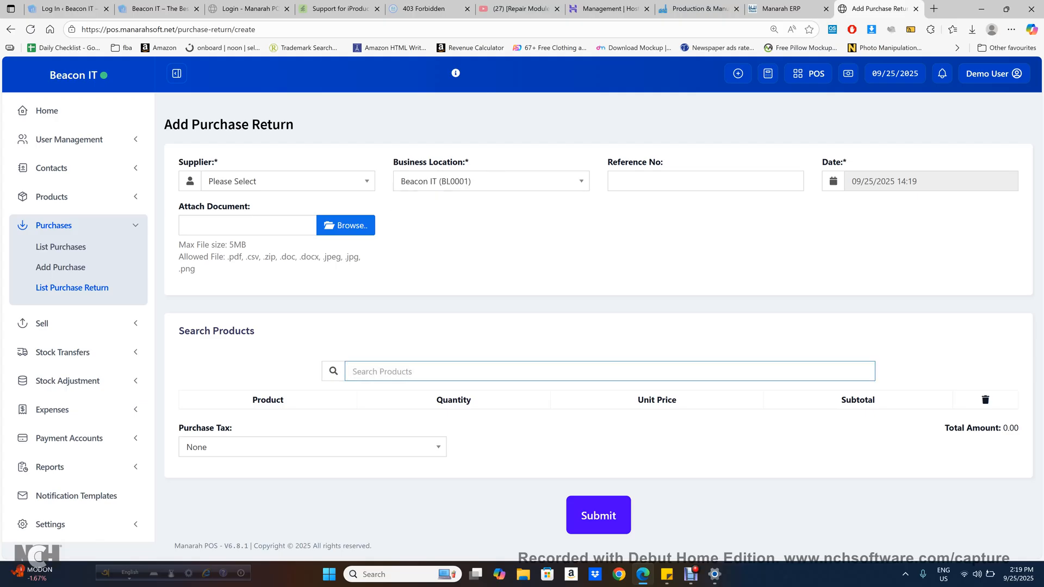
scroll(522, 308, down, 1)
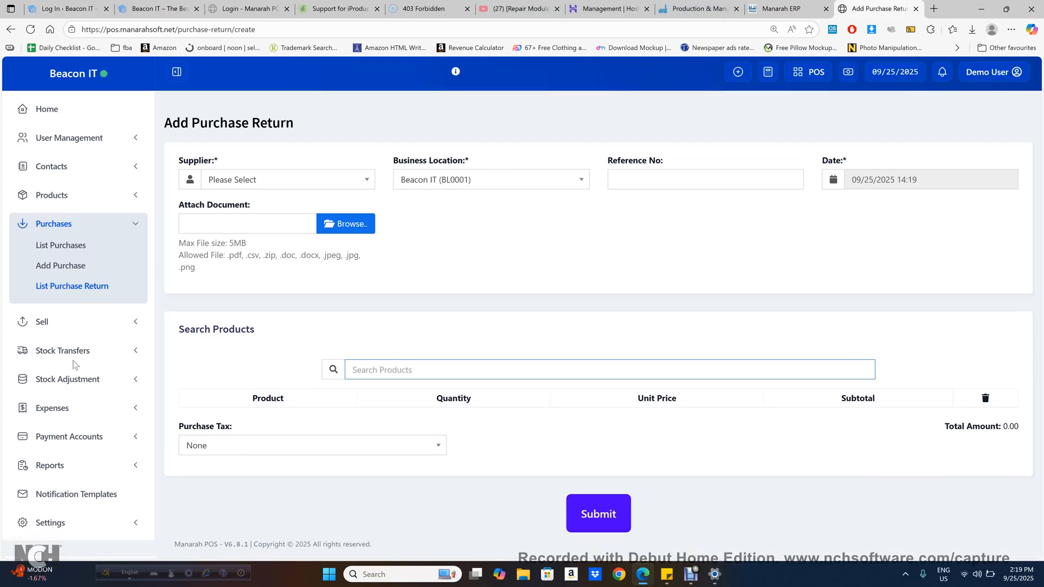
Step: Leave the purchase return unsaved and look through the list of all sales
click(91, 328)
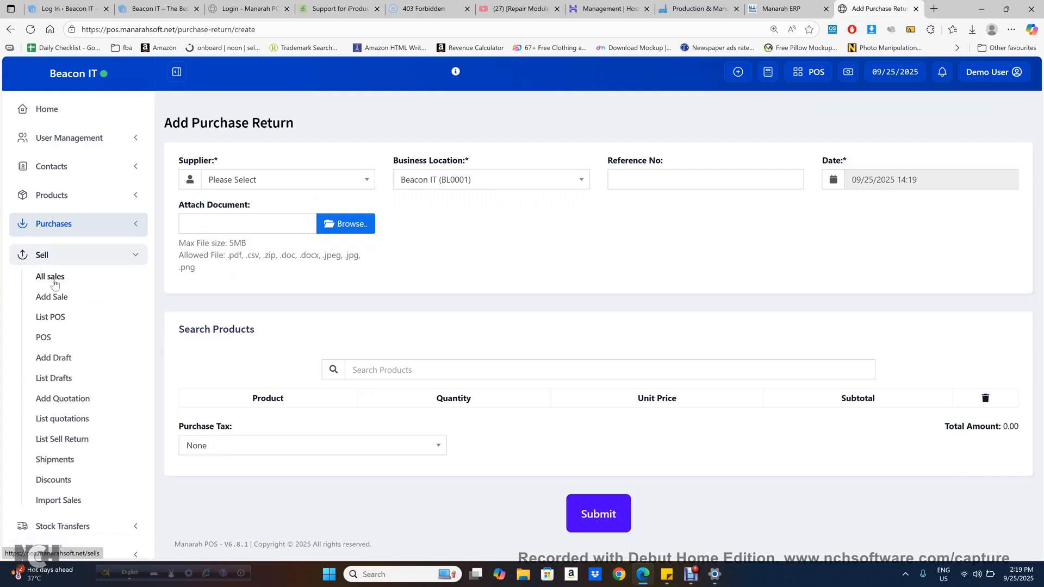
click(53, 278)
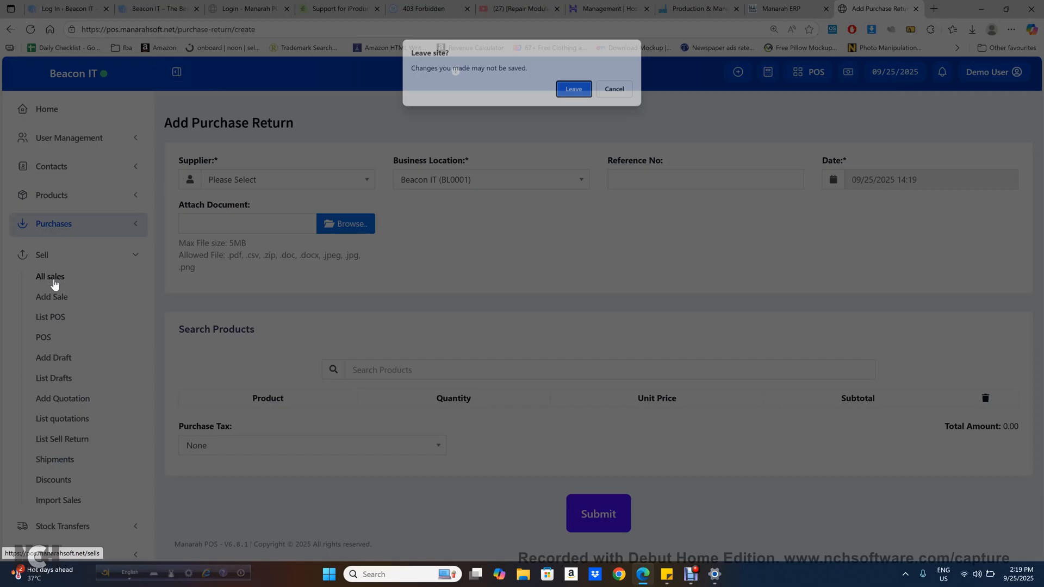
click(577, 88)
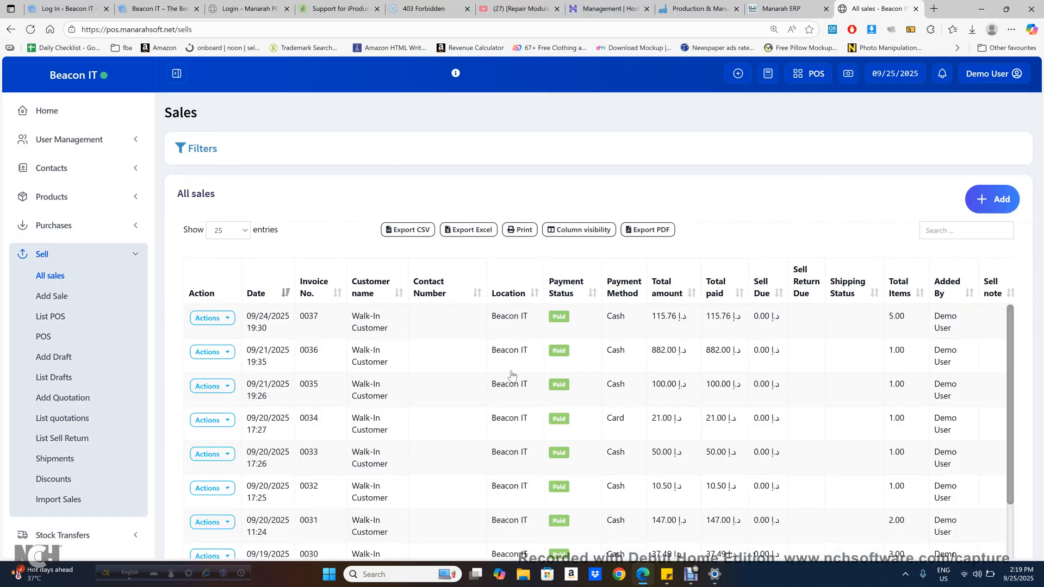
scroll(465, 375, down, 1)
scroll(465, 375, up, 2)
Step: Show the sales list filters, filter by payment status Due, and reset the payment status to All
click(243, 160)
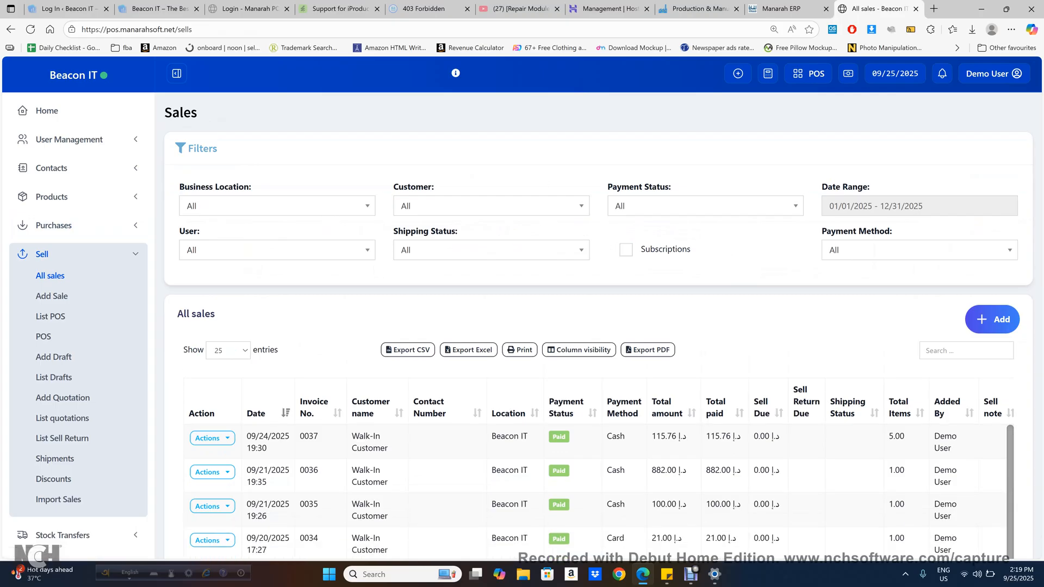
click(734, 206)
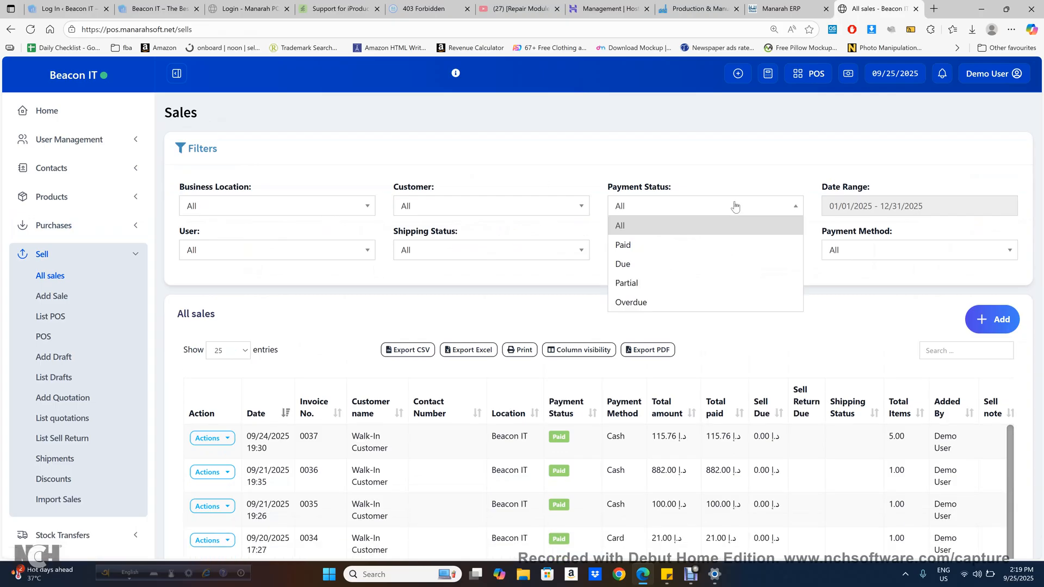
click(730, 266)
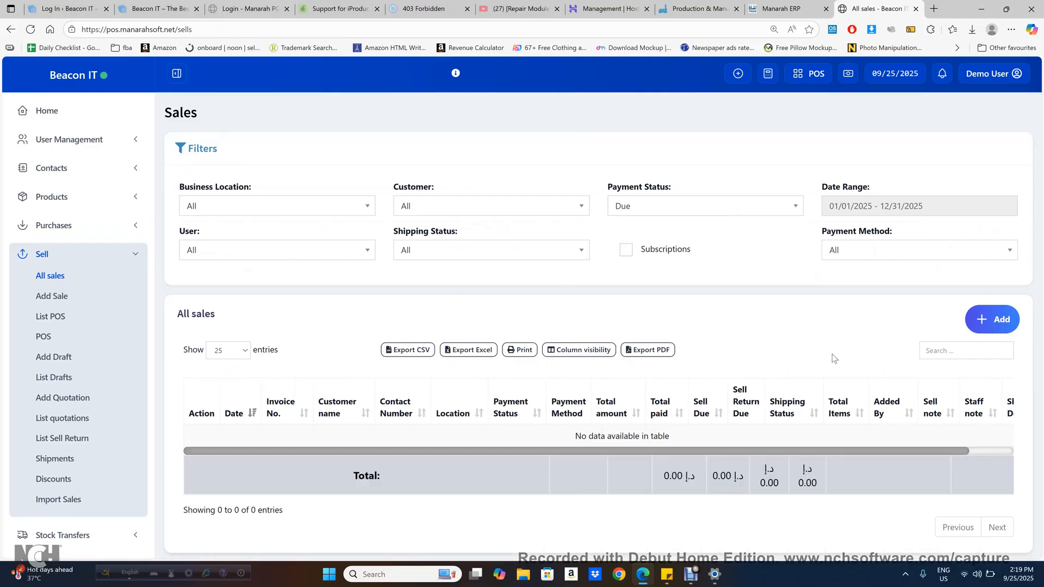
click(729, 211)
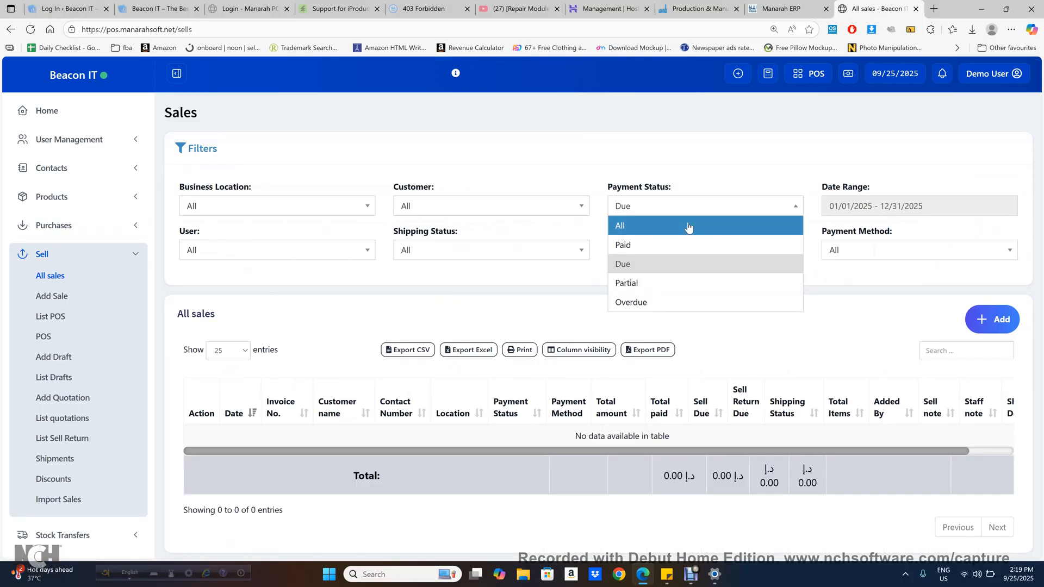
click(688, 226)
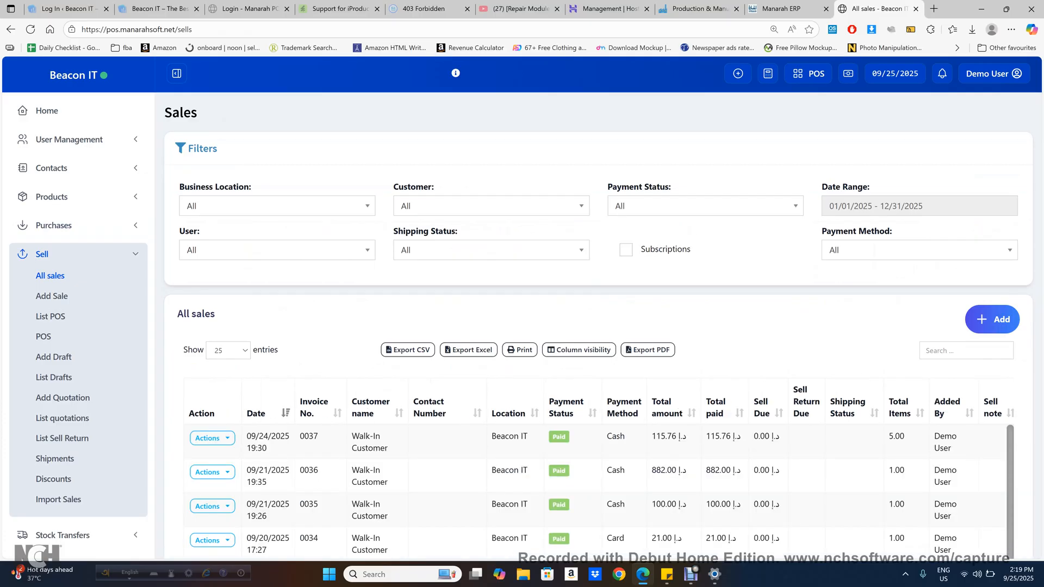
Step: Check the date range filter of the sales list and return to the sales entries
drag(933, 207, 743, 278)
click(739, 279)
scroll(739, 279, down, 2)
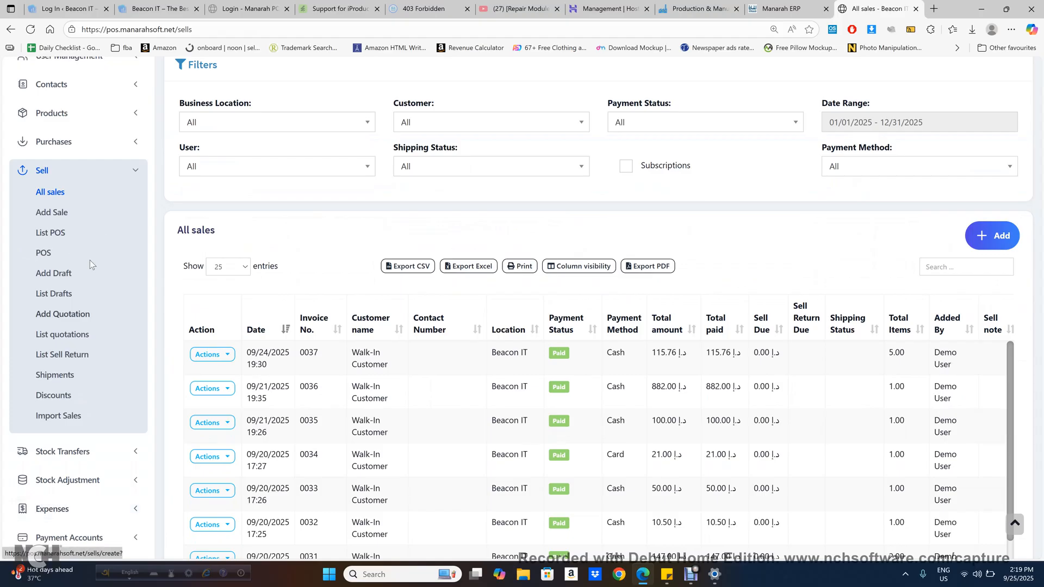
Step: Open a new sale and set its status to Final
click(62, 218)
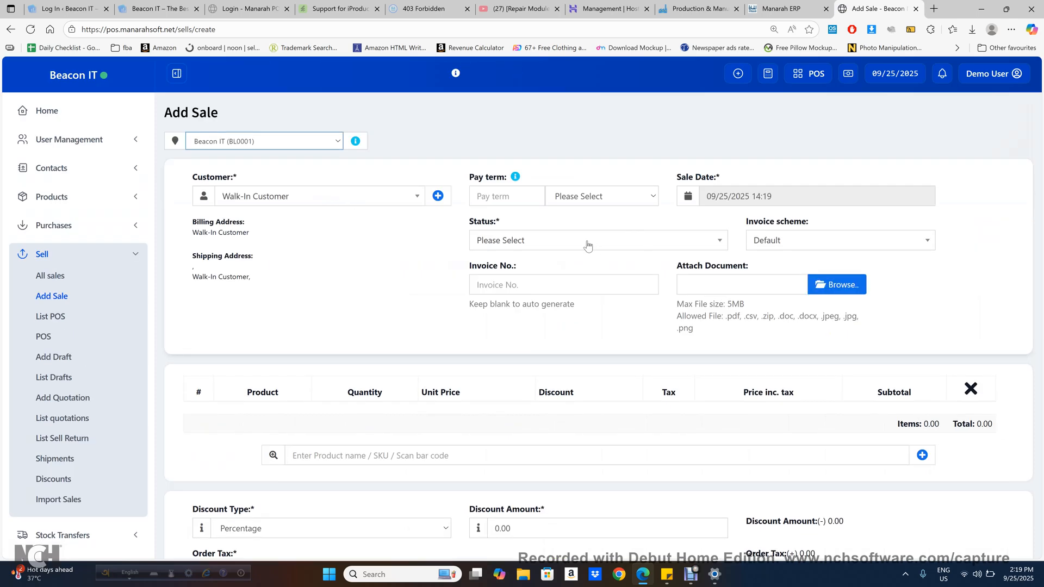
click(587, 242)
click(540, 279)
scroll(426, 375, down, 1)
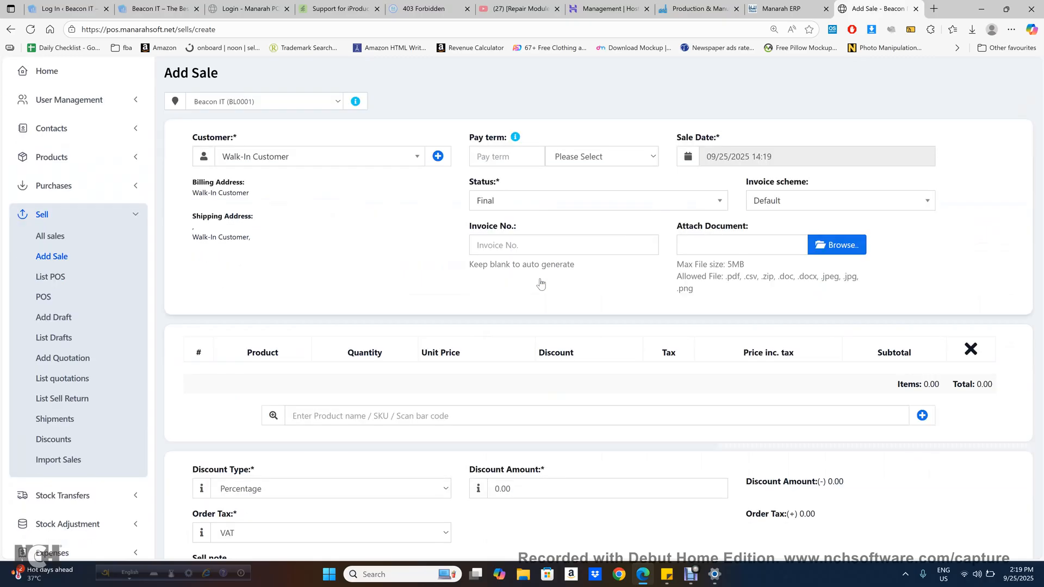
Step: Add 32MM PPR STOP VALVE ( T MECH0 and 32MM PVC SOCKET (BEST) to the sale
click(292, 388)
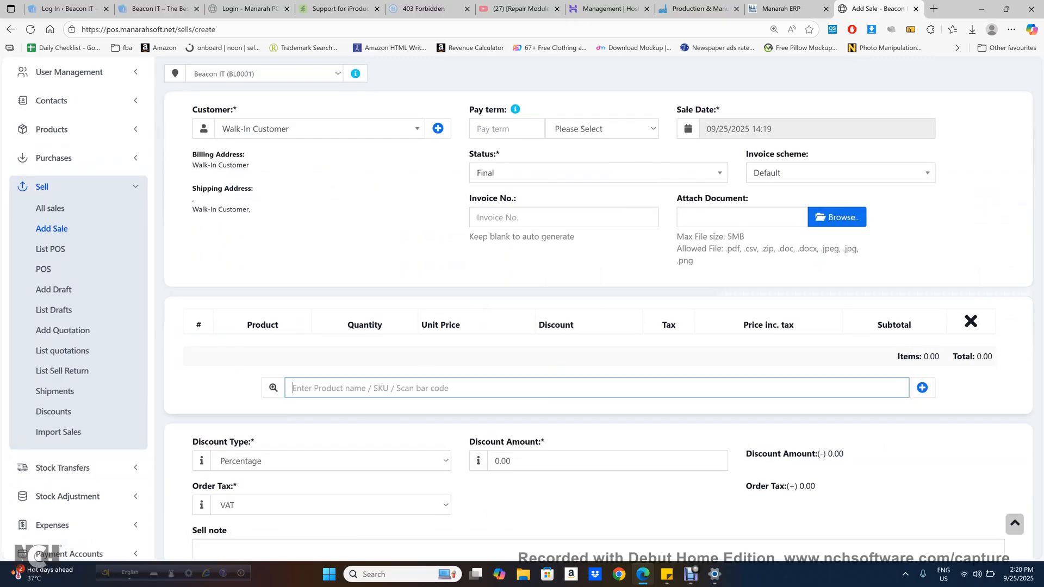
text(sto)
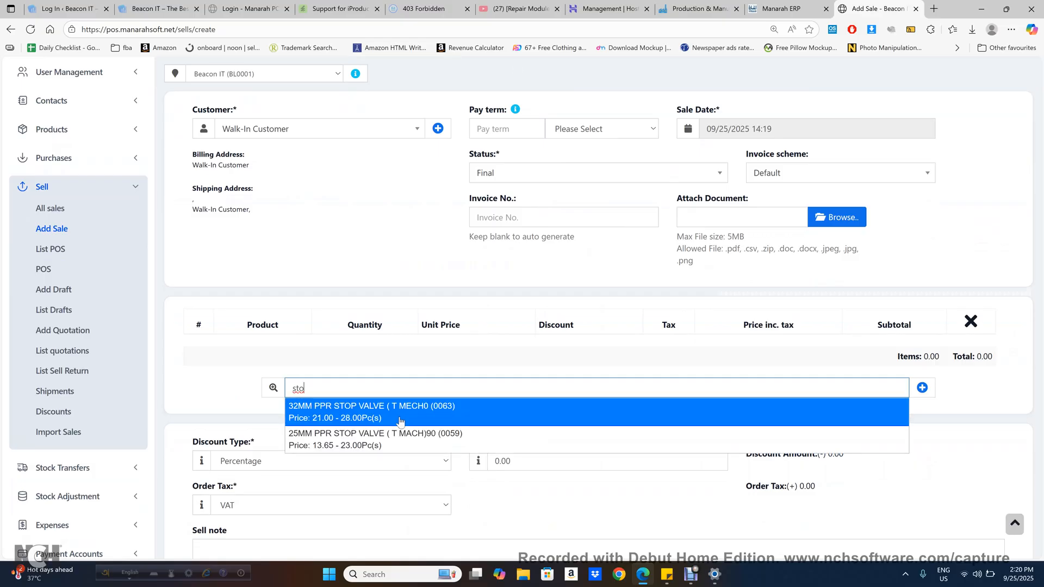
click(400, 419)
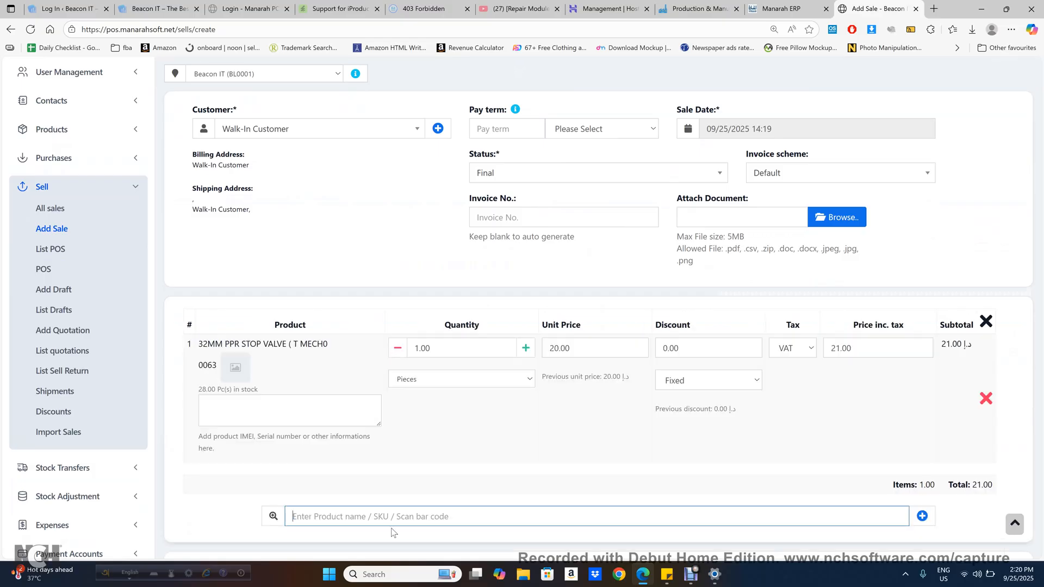
text(st)
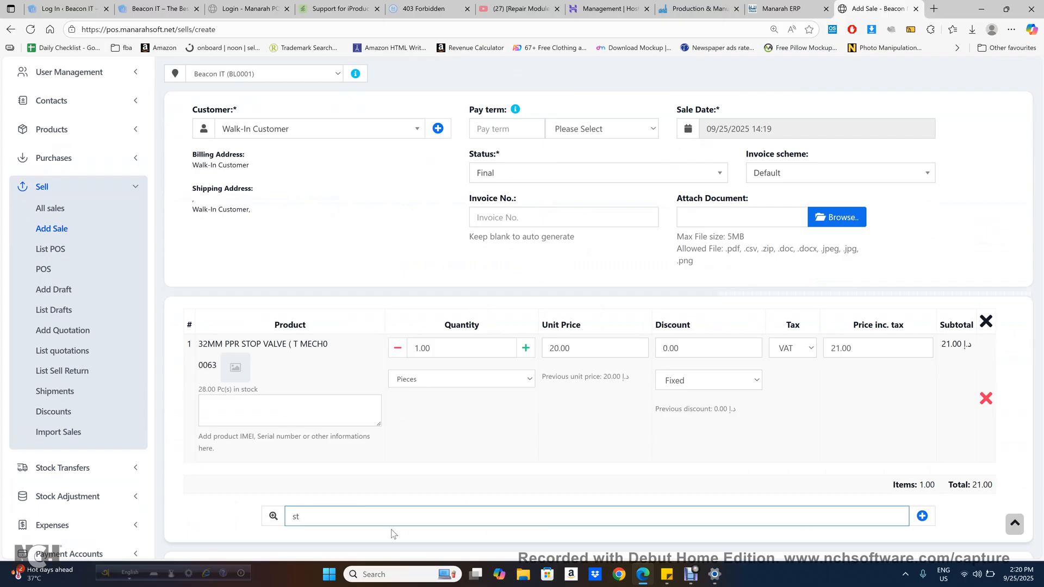
scroll(392, 534, down, 2)
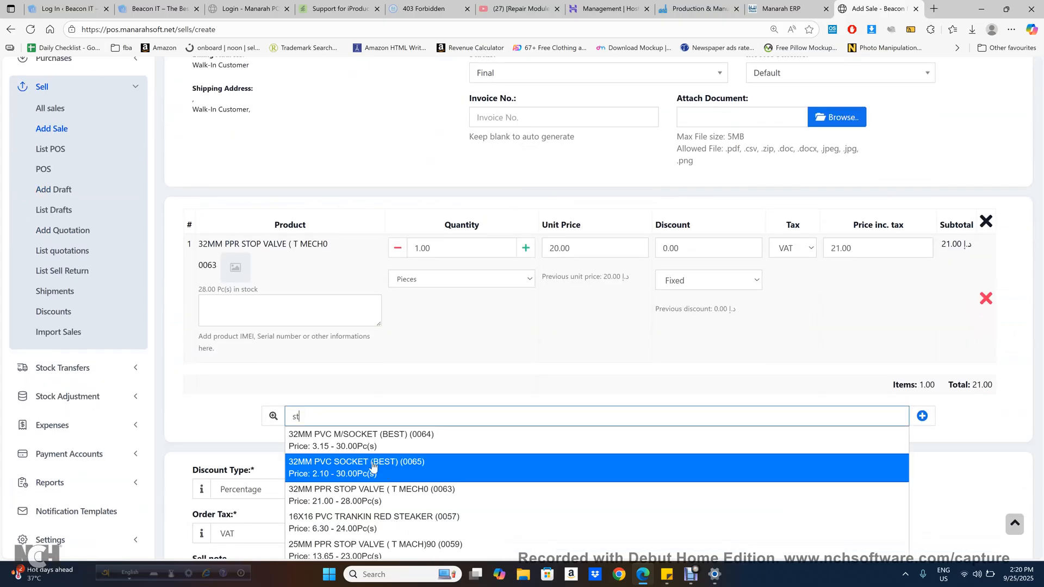
click(372, 465)
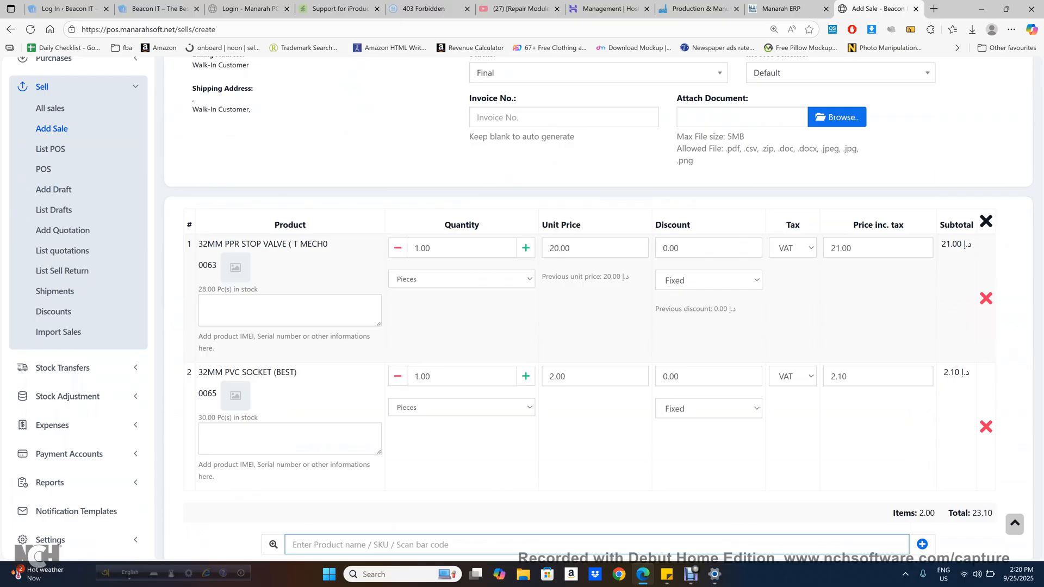
Step: Review the stop valve's unit price field and tax options in the sale
key(Tab)
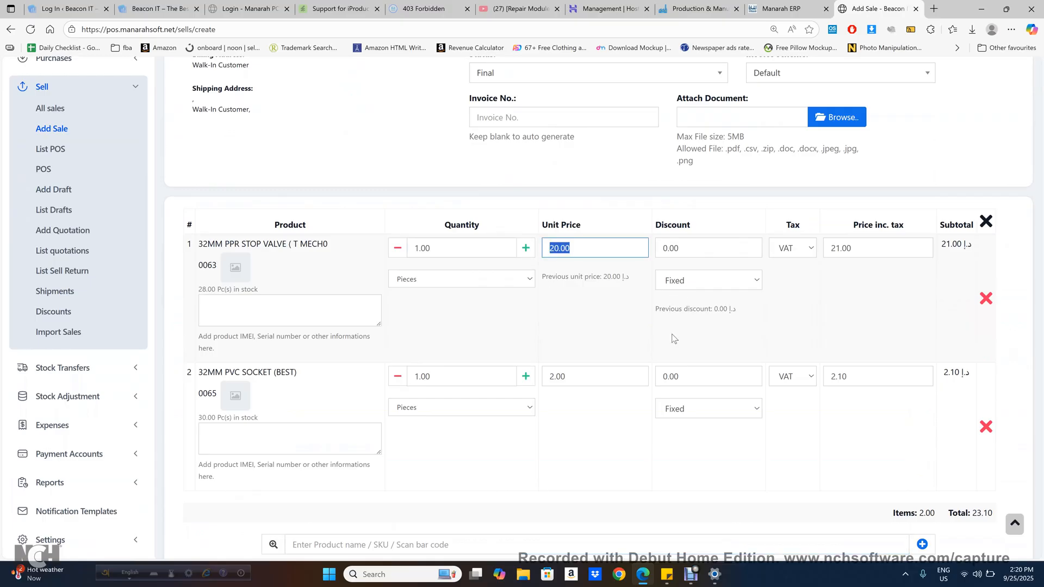
click(795, 248)
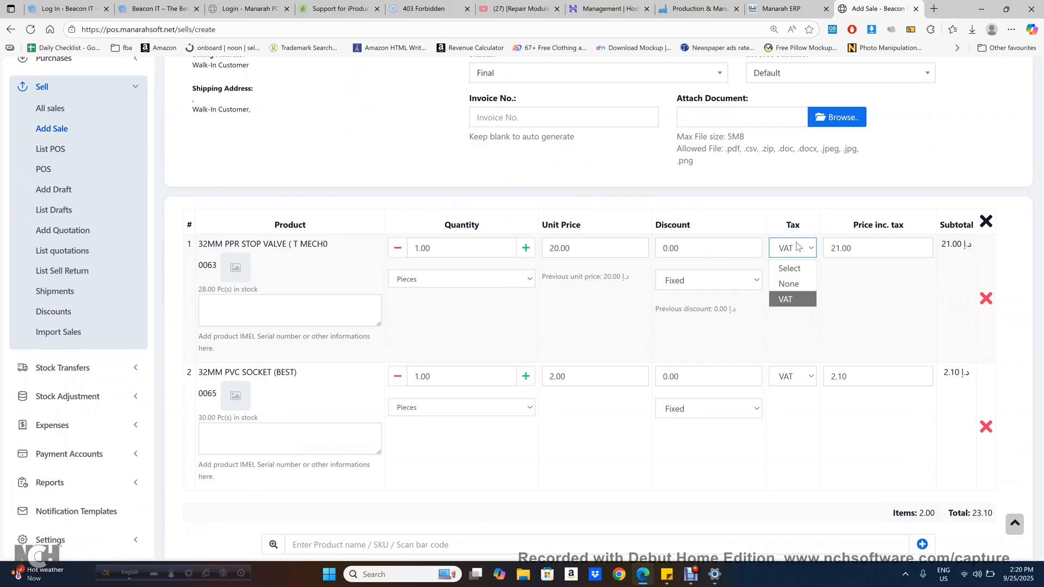
click(607, 349)
Step: Look through the sale's discount, order tax, shipping and payment sections and return to the customer details
scroll(607, 348, down, 5)
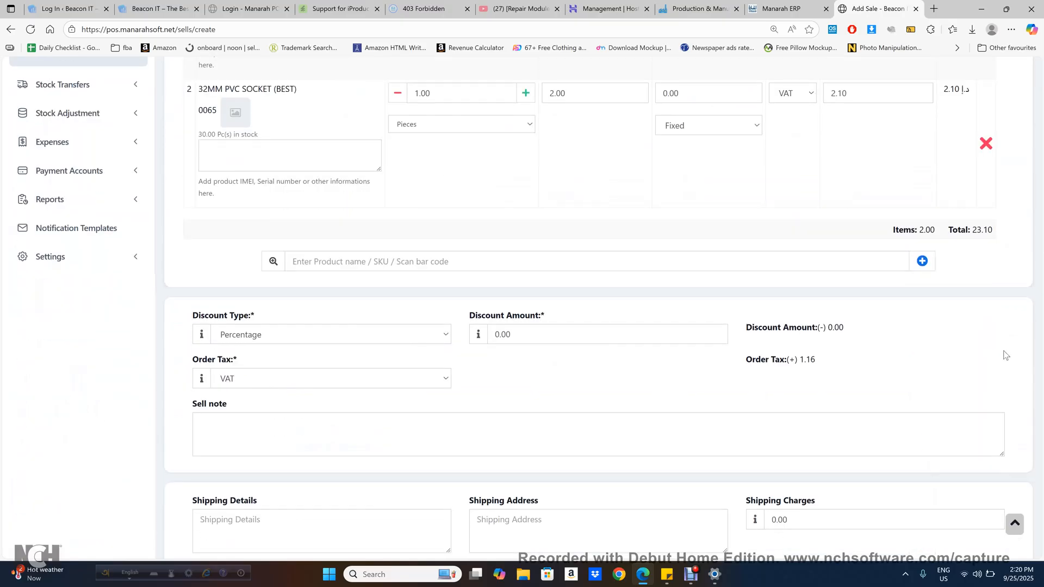
scroll(1005, 356, down, 7)
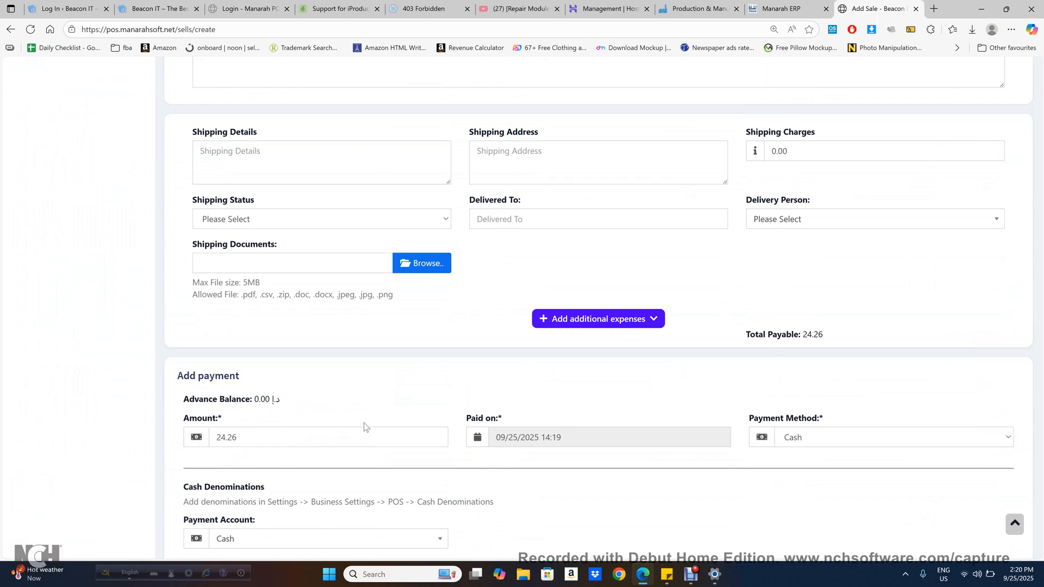
double_click(226, 437)
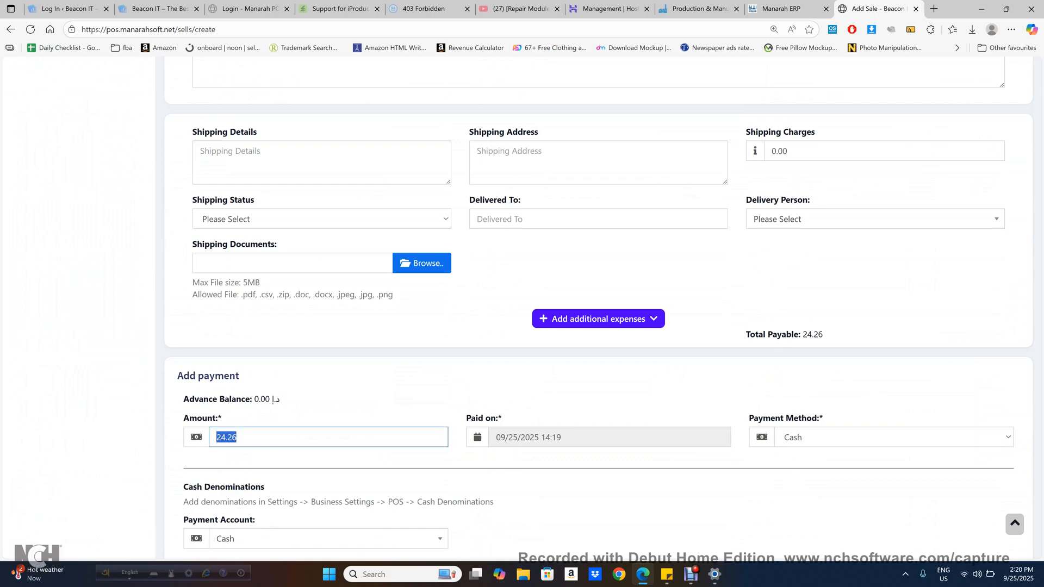
scroll(598, 307, up, 10)
scroll(599, 307, down, 12)
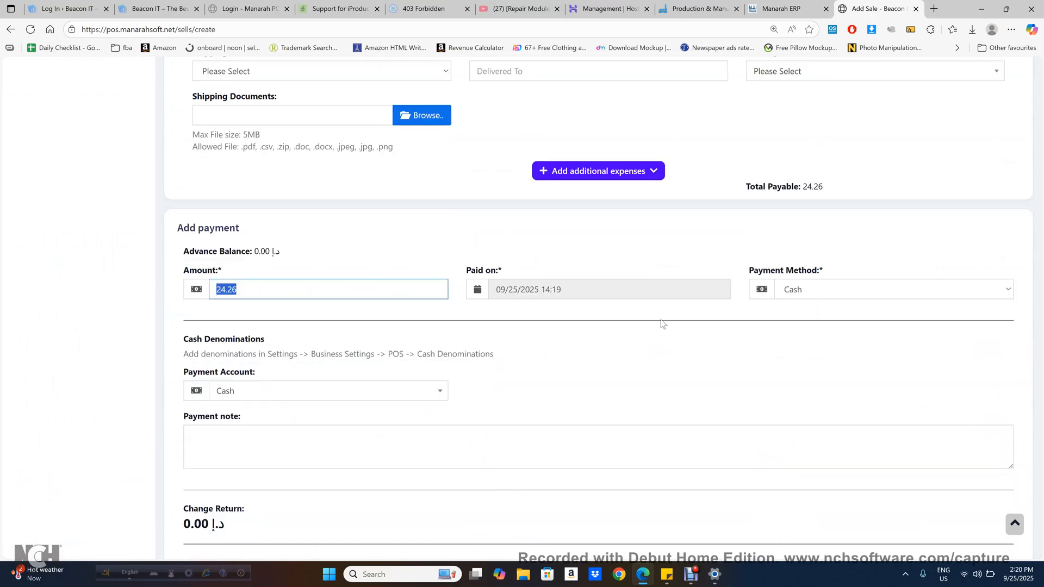
scroll(599, 307, down, 2)
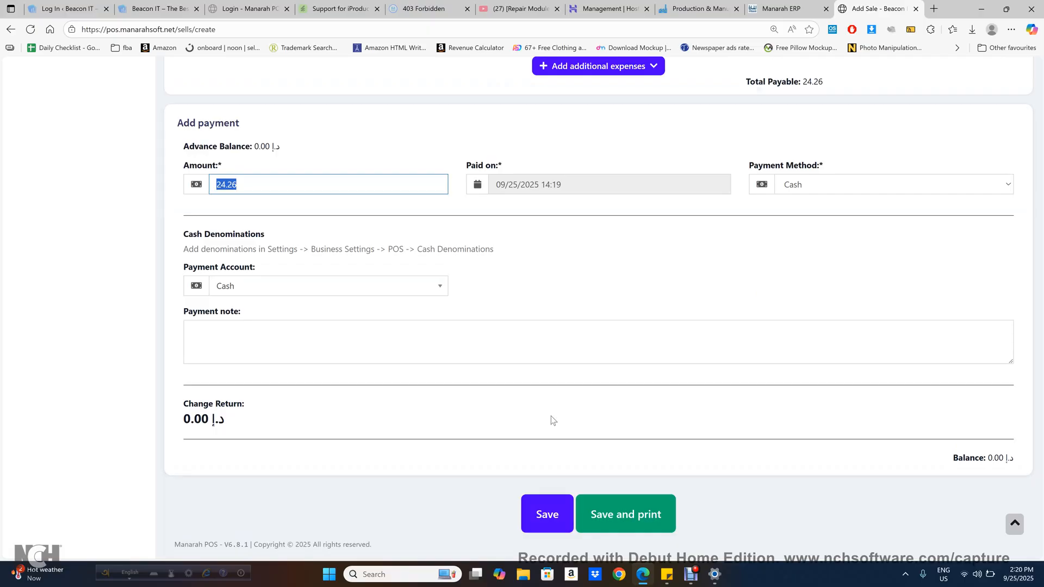
scroll(550, 416, up, 15)
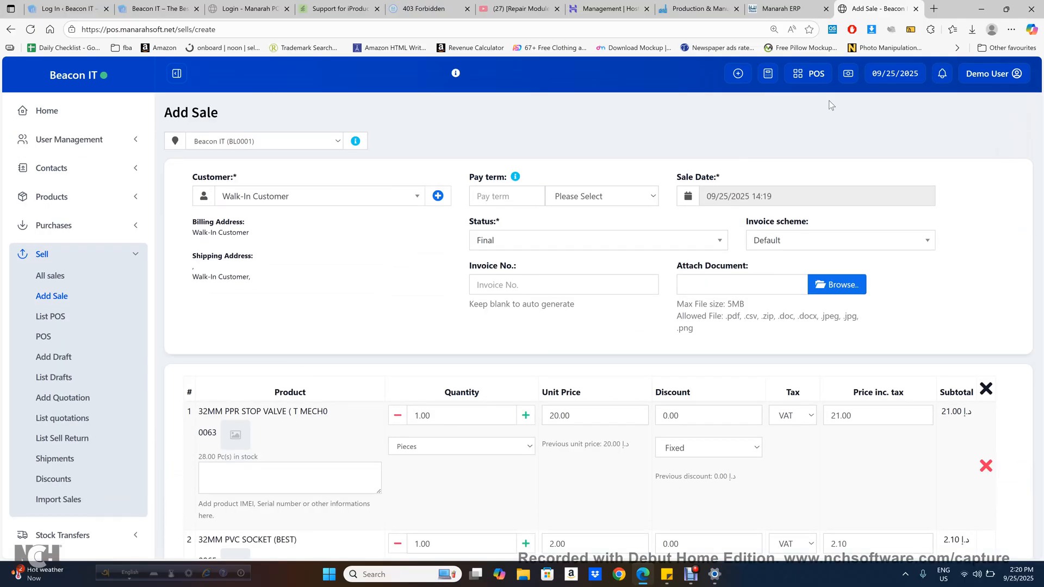
Step: Leave the sale unsaved, open the POS screen and add 25MM PPR STOP VALVE ( T MACH)90 to the cart
click(806, 78)
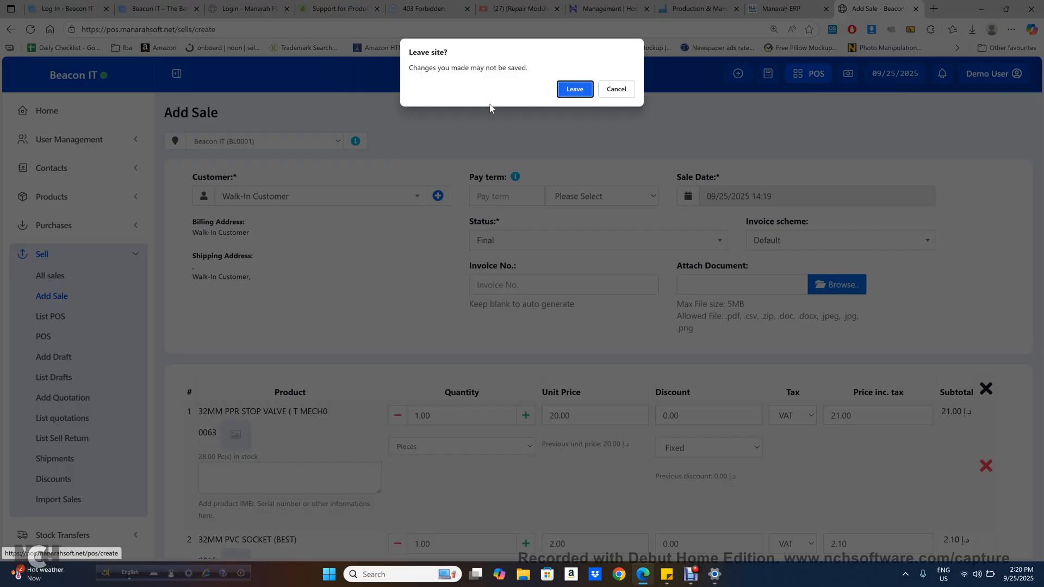
click(575, 88)
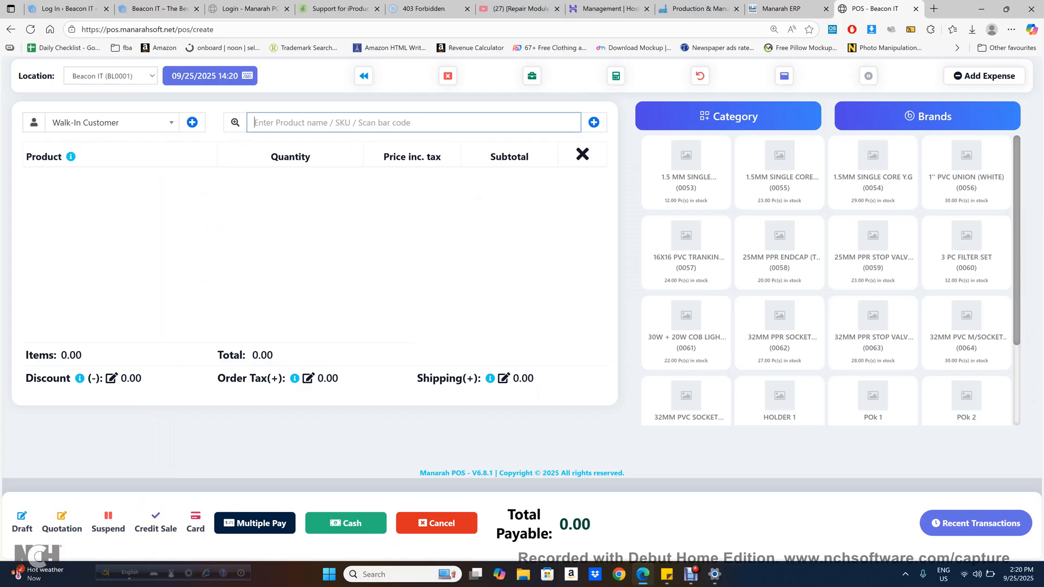
text(sto)
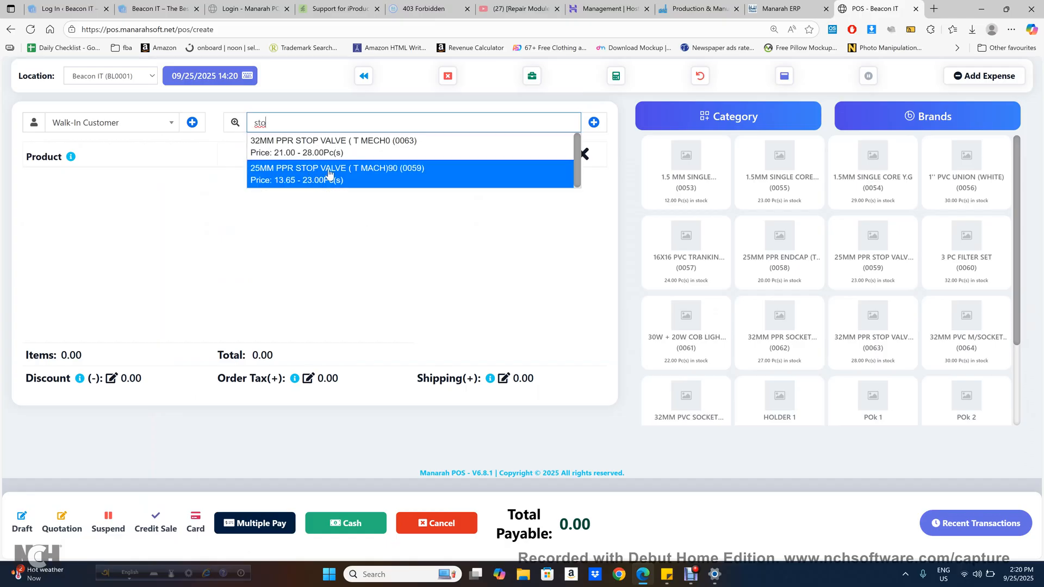
click(436, 177)
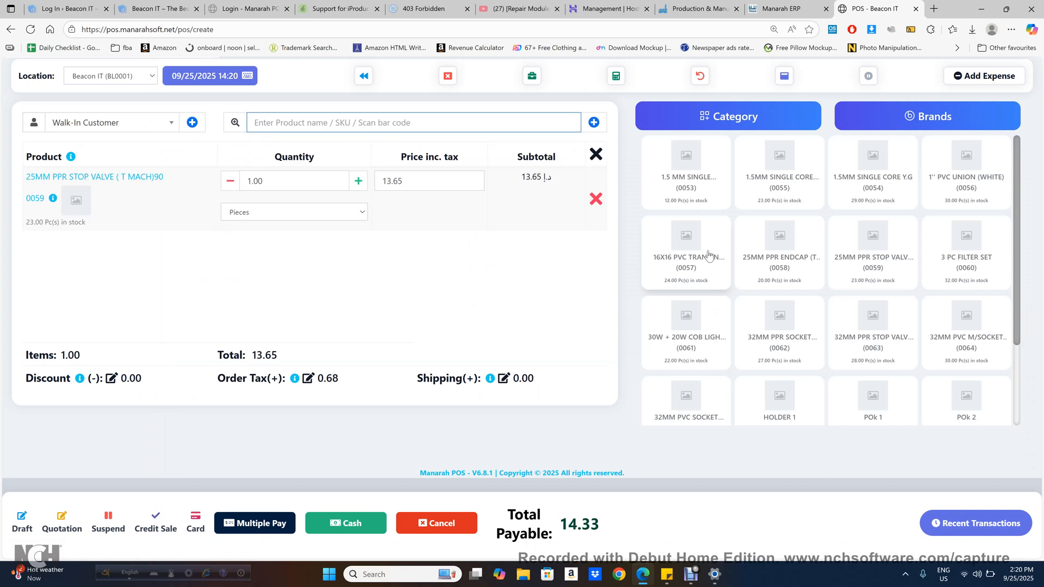
Step: Add 25MM PPR ENDCAP (T MACH), 32MM PPR STOP VALVE ( T MECH0 and 1'' PVC UNION (WHITE) to the cart
click(815, 282)
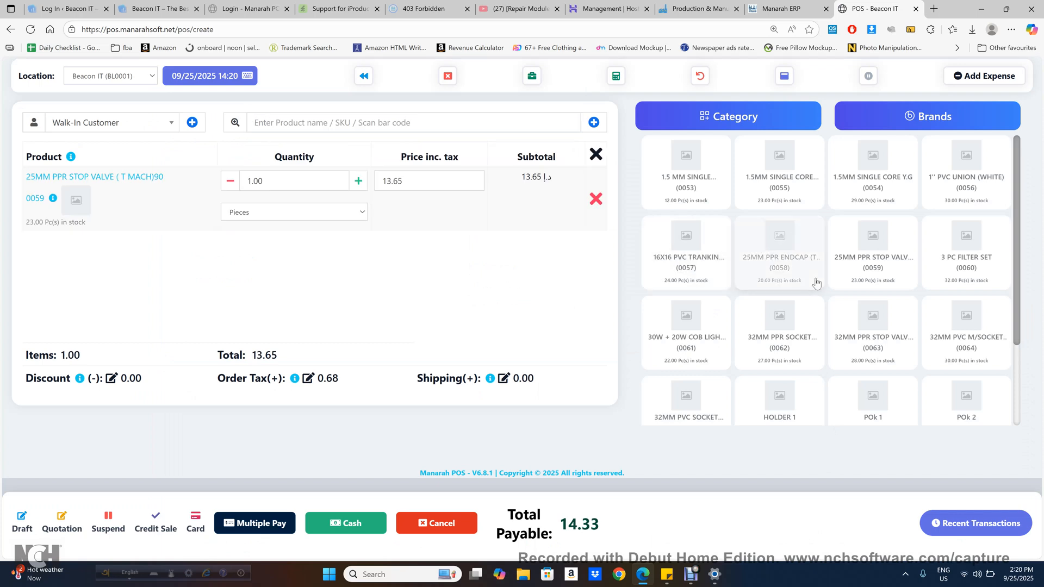
click(873, 352)
click(979, 175)
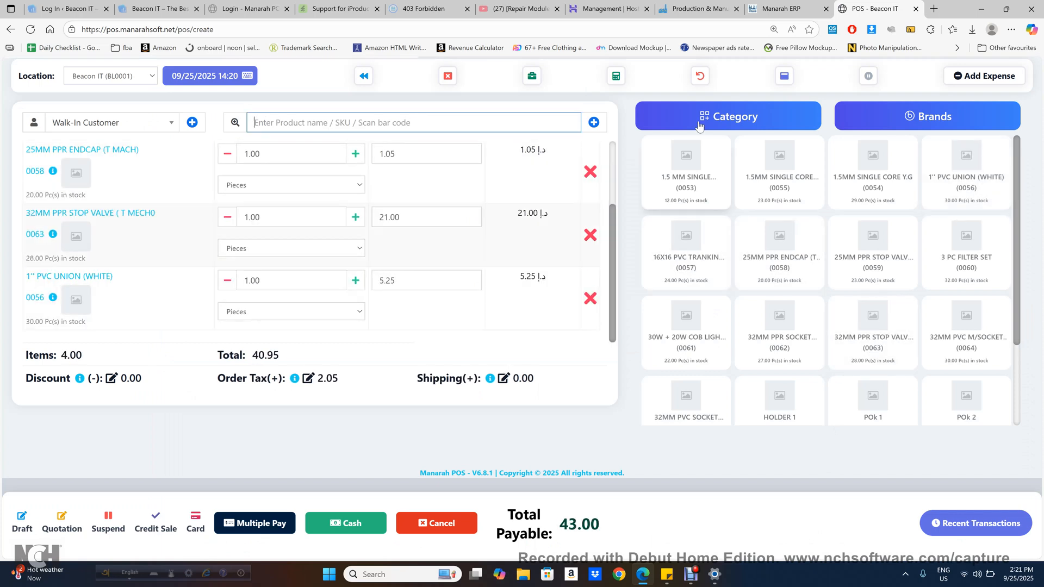
Step: Check the product category list, return to all products and add SWITCHES 2 to the cart with its default price and tax
click(741, 121)
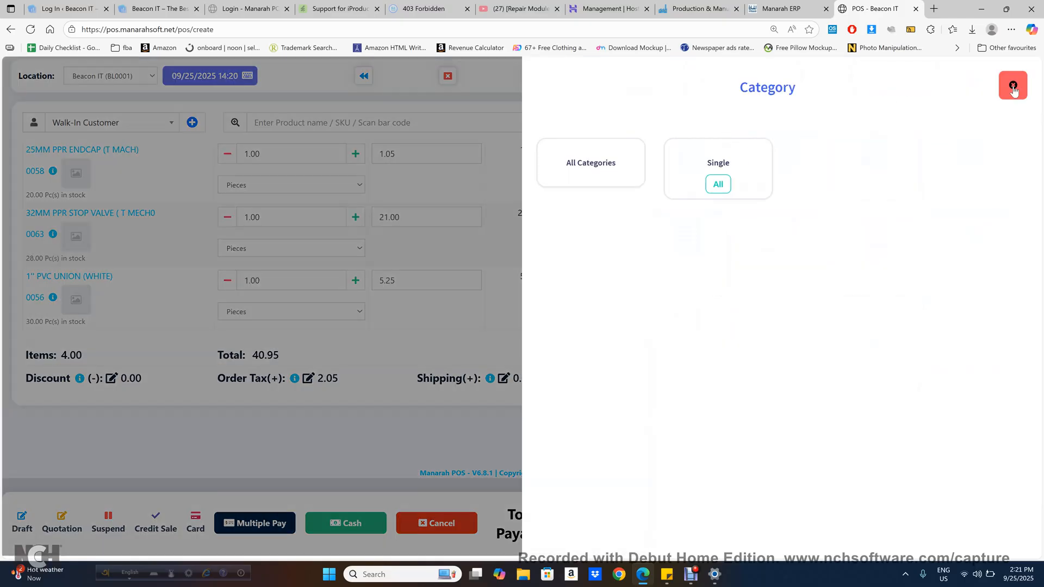
click(1013, 87)
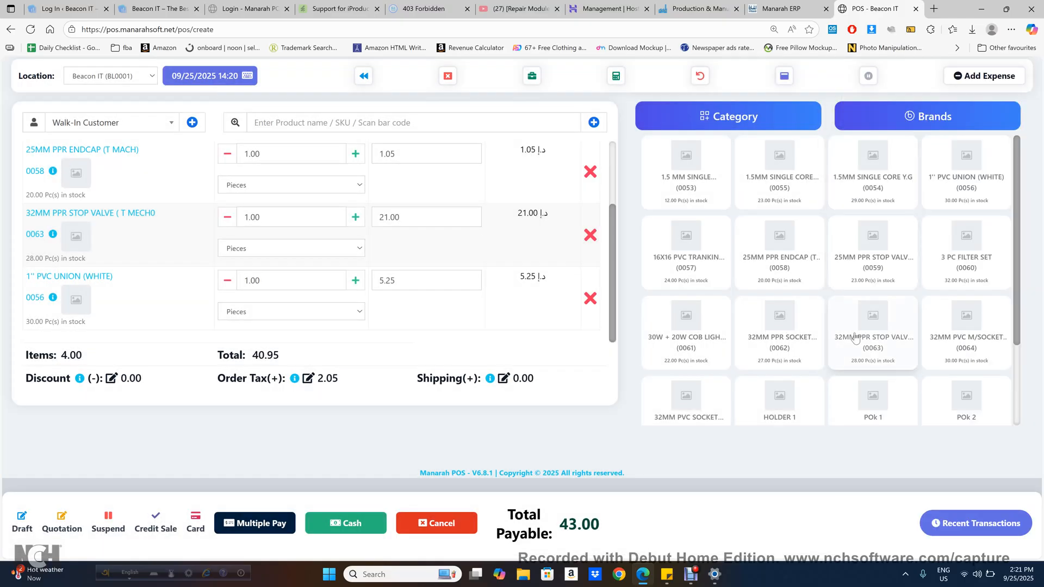
scroll(855, 338, down, 2)
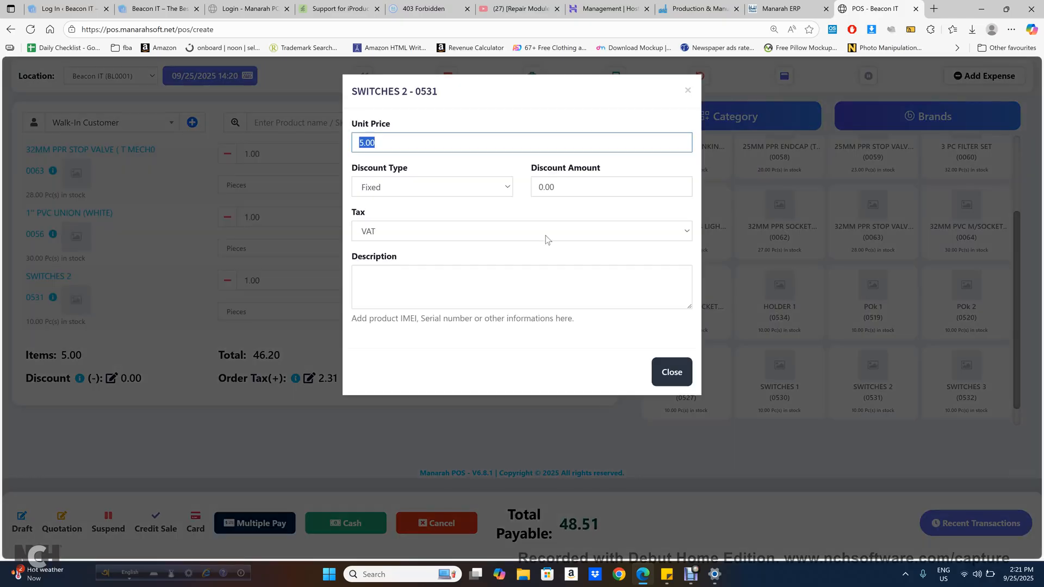
click(671, 372)
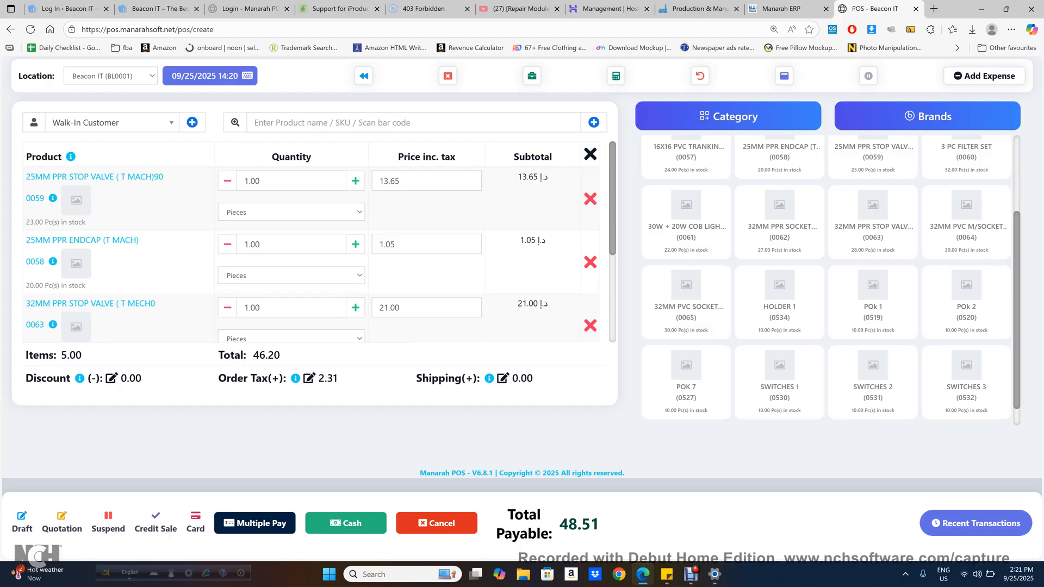
Step: Set the order tax of the current sale to None and look over the cart items
scroll(368, 316, down, 4)
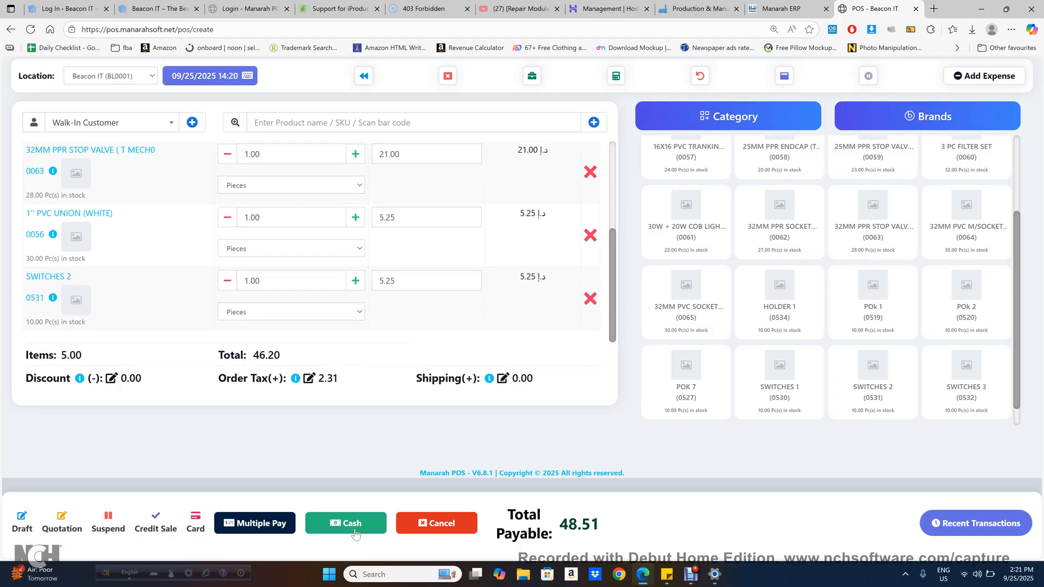
click(308, 380)
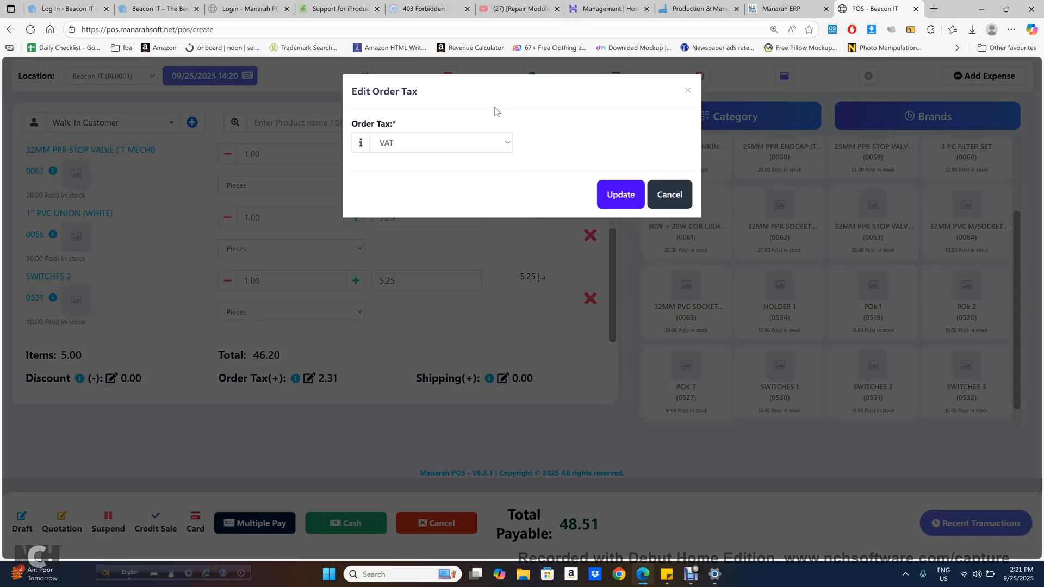
click(459, 148)
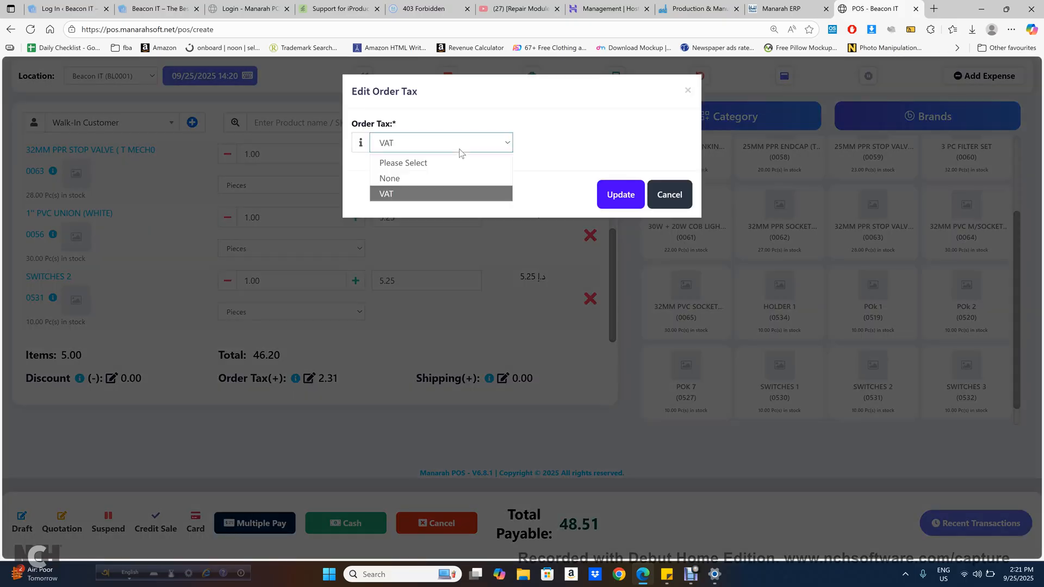
click(432, 178)
click(615, 199)
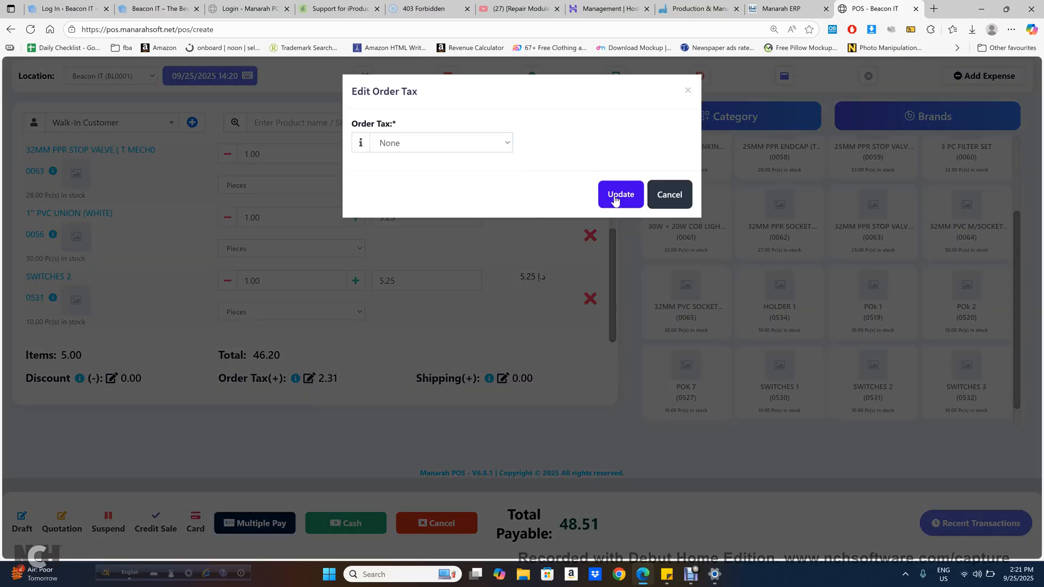
scroll(445, 243, up, 3)
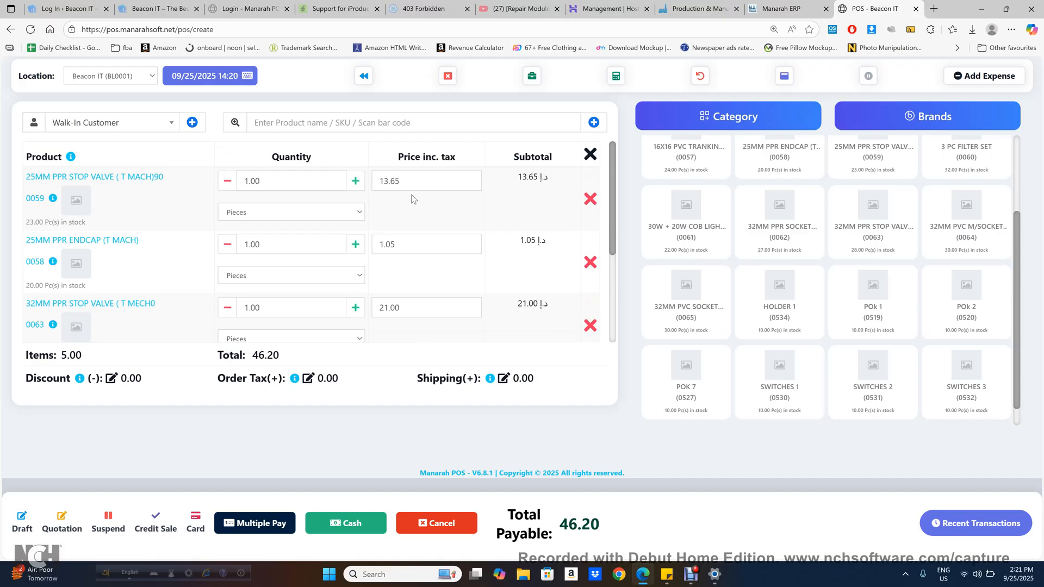
scroll(420, 259, down, 3)
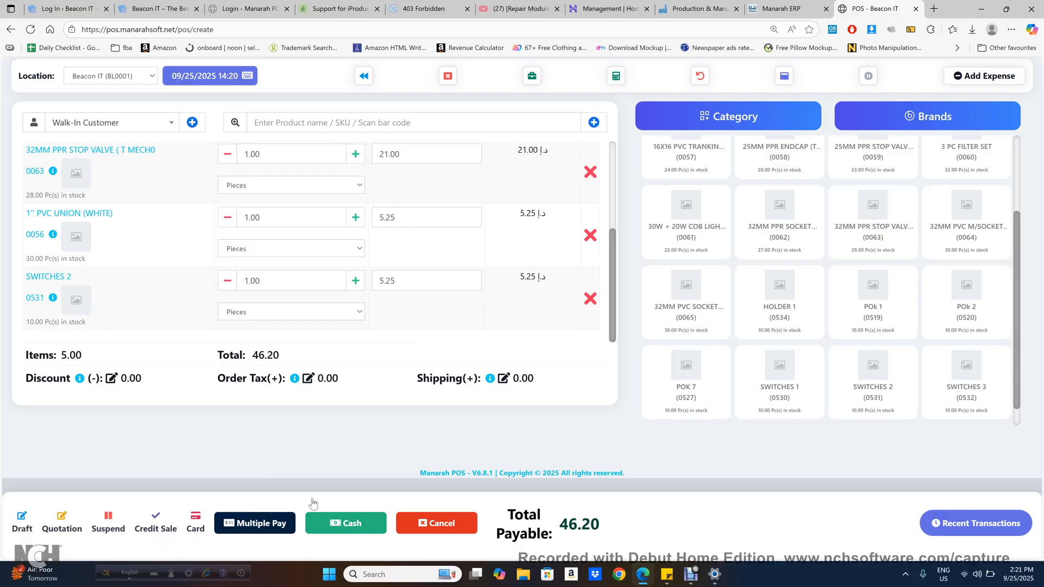
Step: Complete the sale as a cash payment, review the tax invoice preview and dismiss it without printing
click(349, 525)
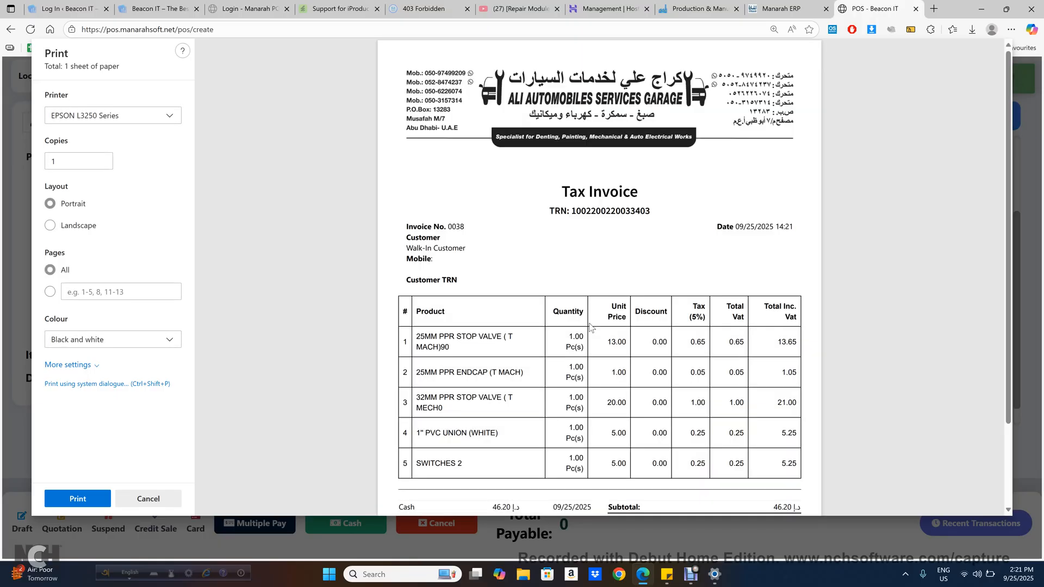
scroll(684, 170, down, 4)
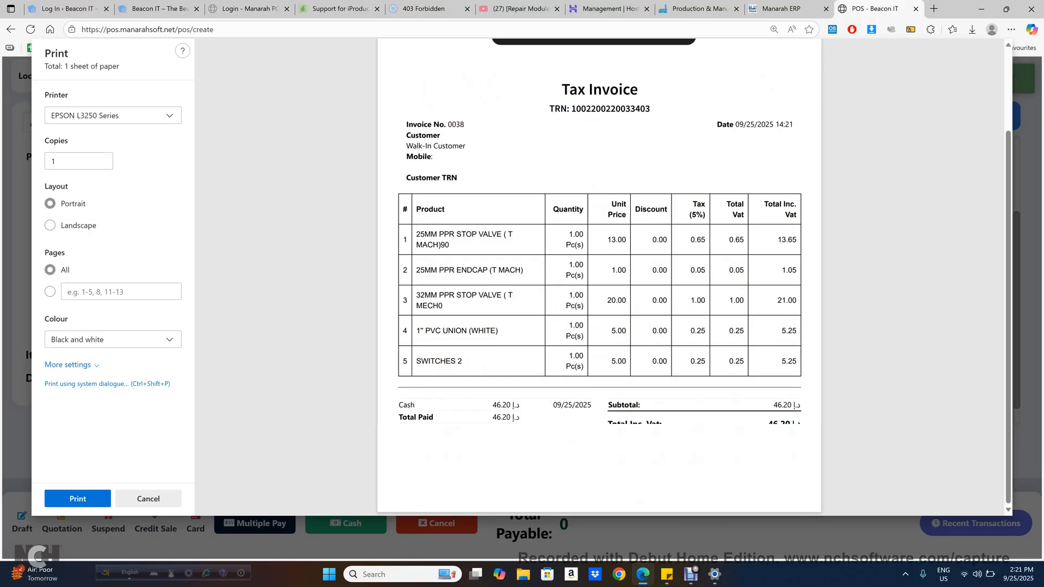
scroll(684, 170, up, 4)
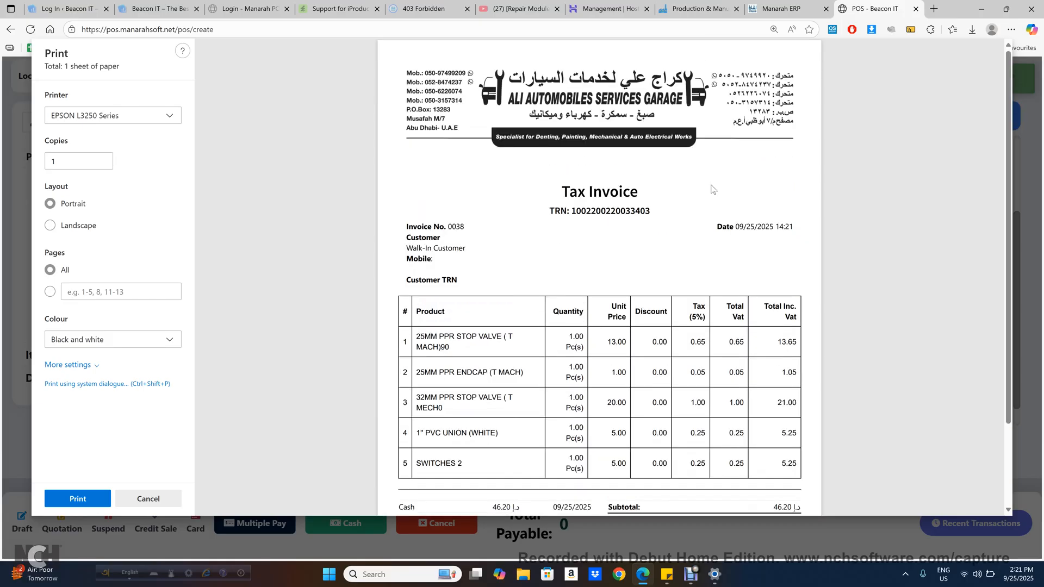
scroll(651, 327, down, 2)
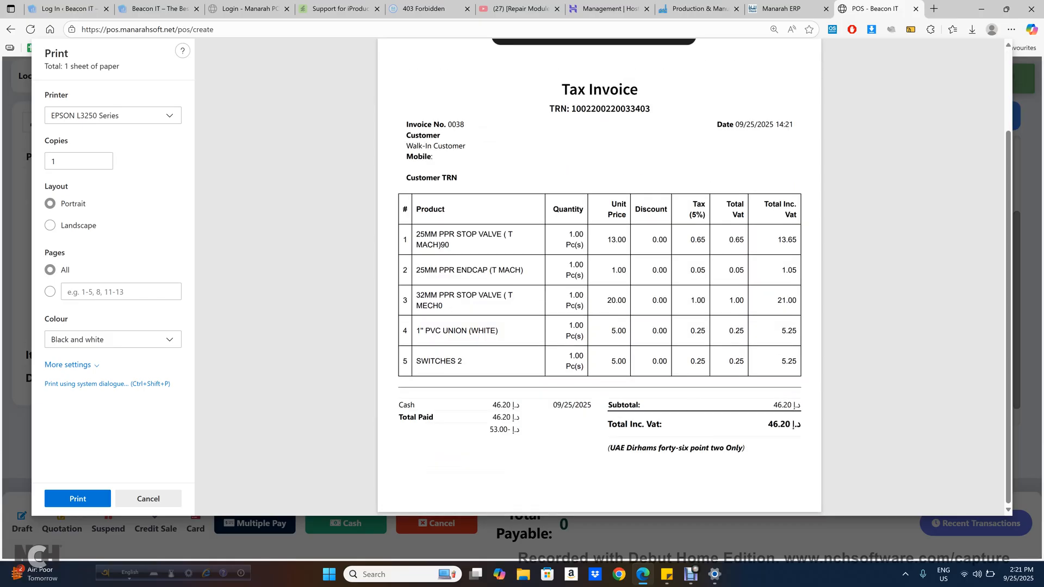
scroll(651, 327, up, 2)
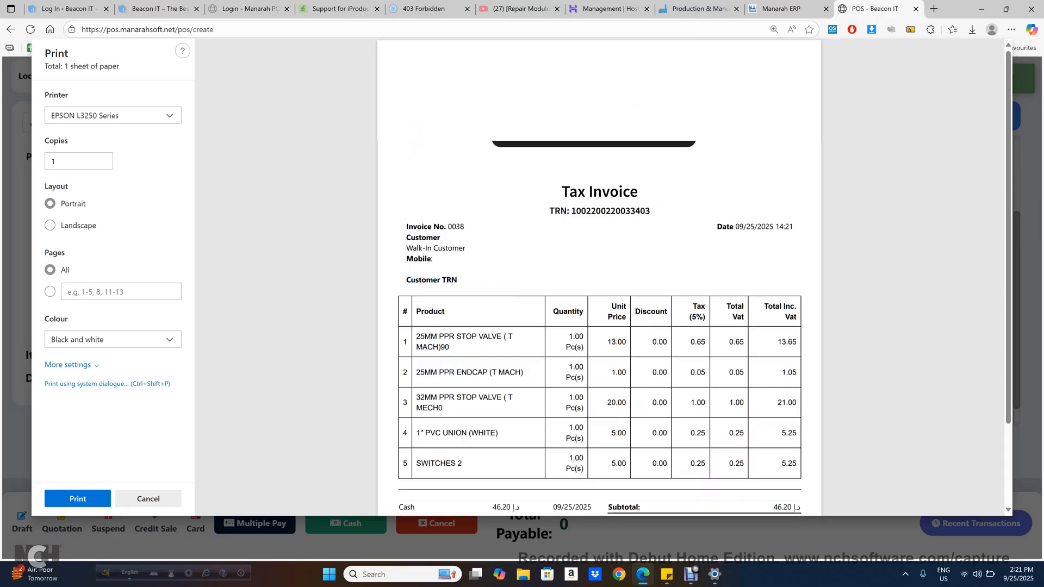
click(142, 499)
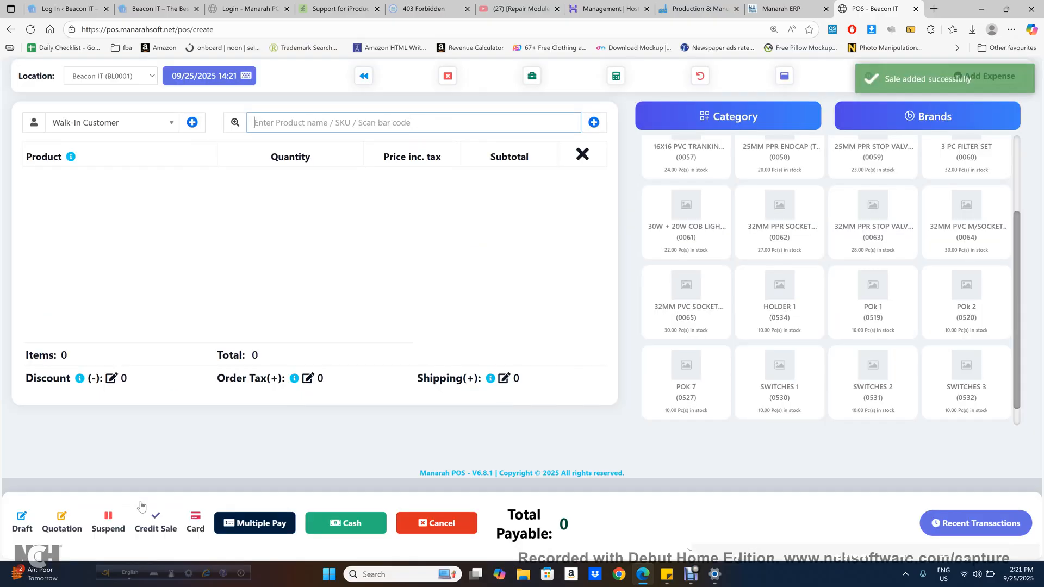
Step: Leave the checkout screen and look through the list of POS sales
click(362, 76)
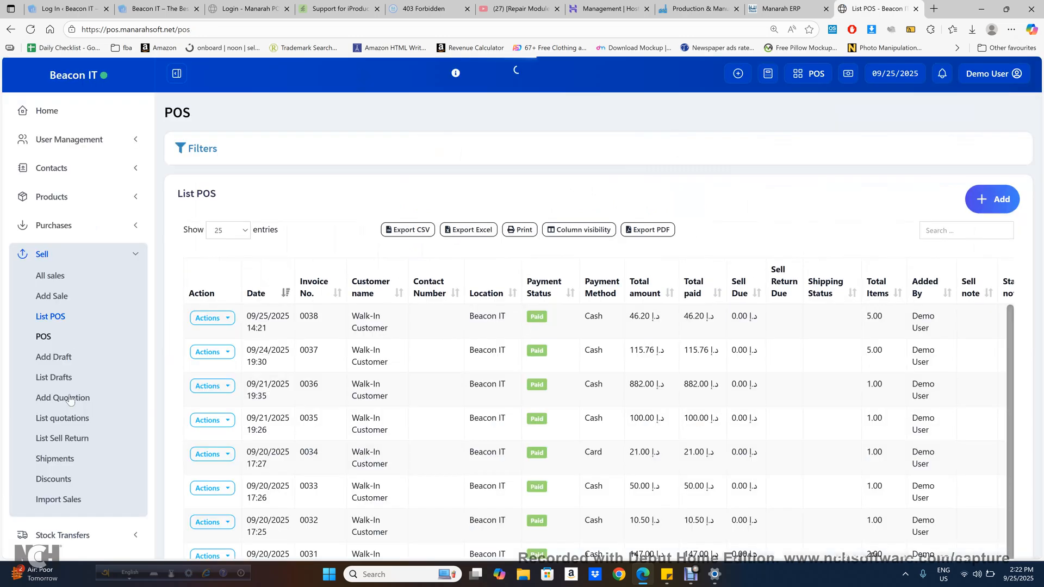
scroll(74, 405, down, 1)
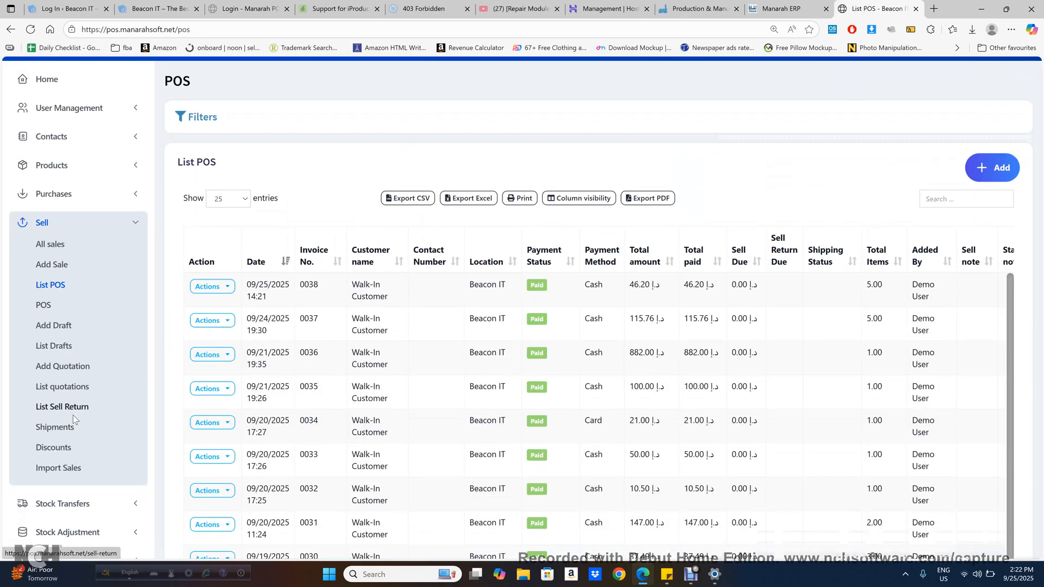
scroll(76, 413, down, 3)
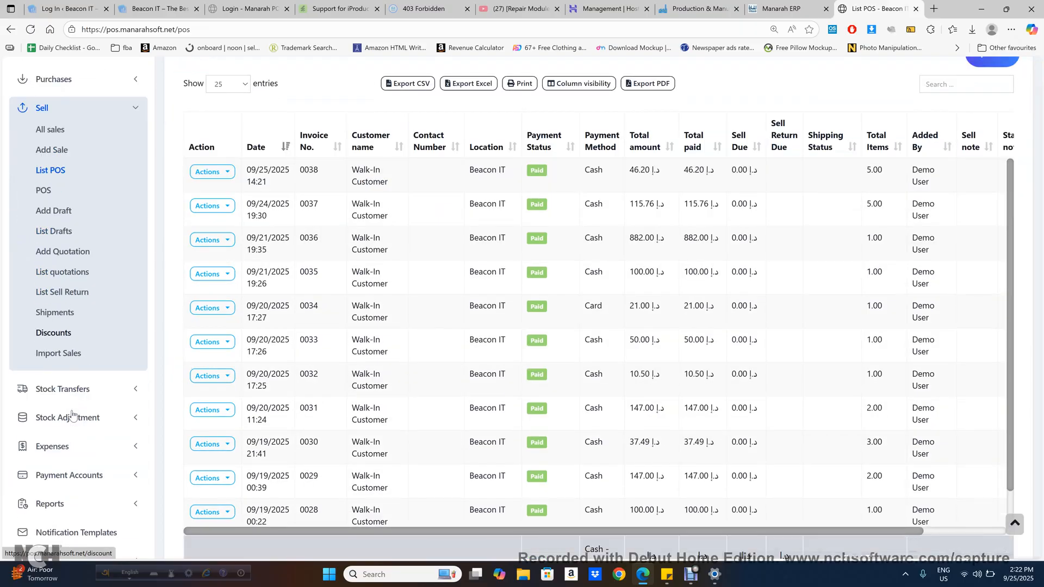
Step: View the stock transfer options, the stock adjustments list and the blank form for adding a stock adjustment
click(124, 390)
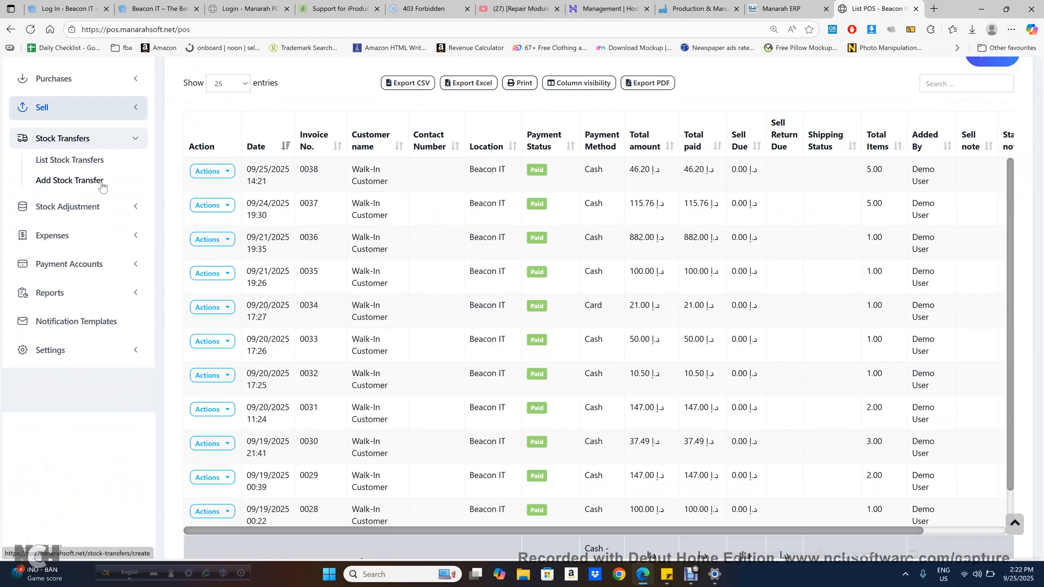
click(103, 207)
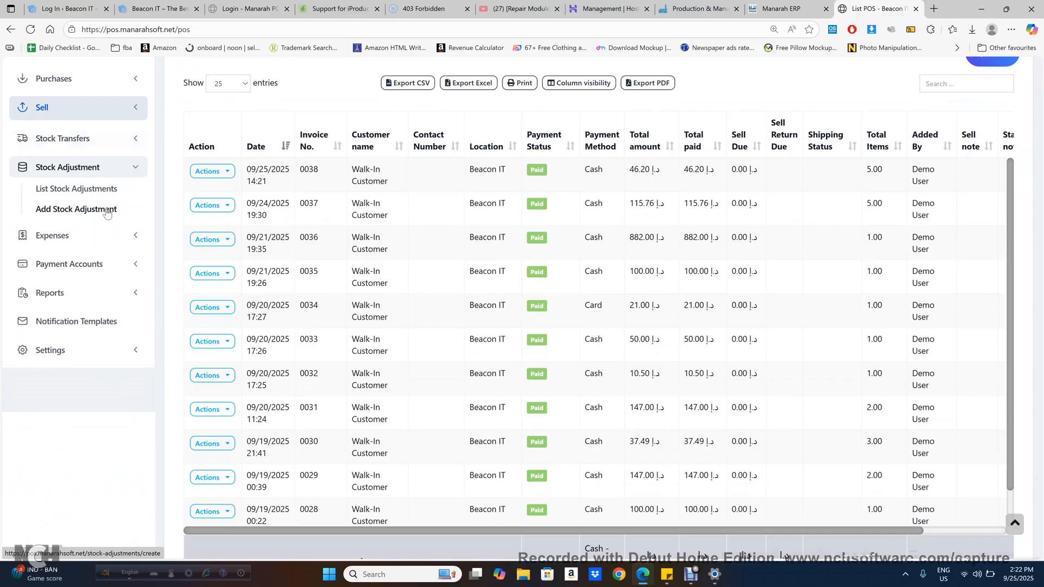
click(96, 192)
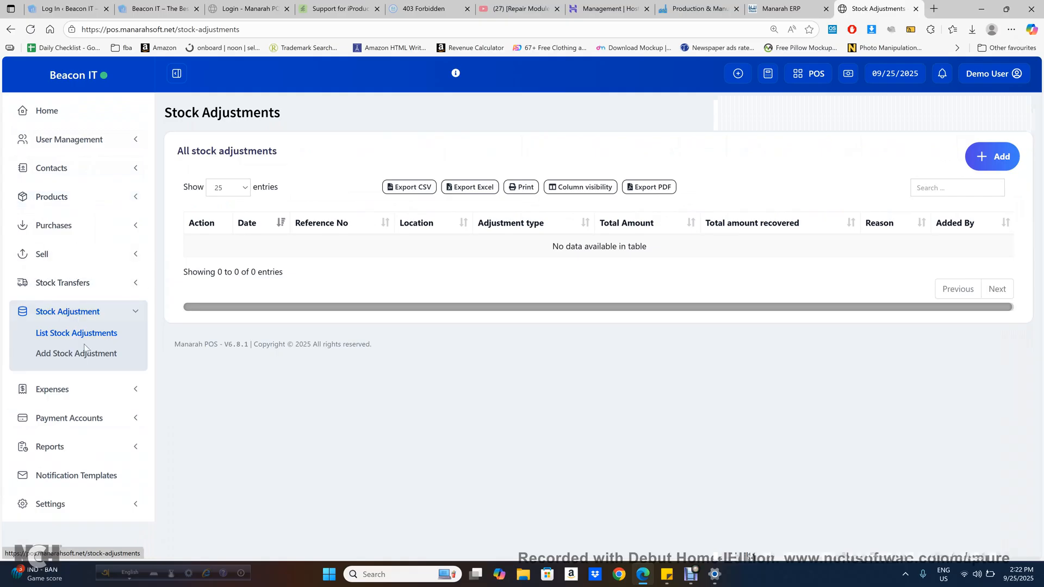
click(93, 359)
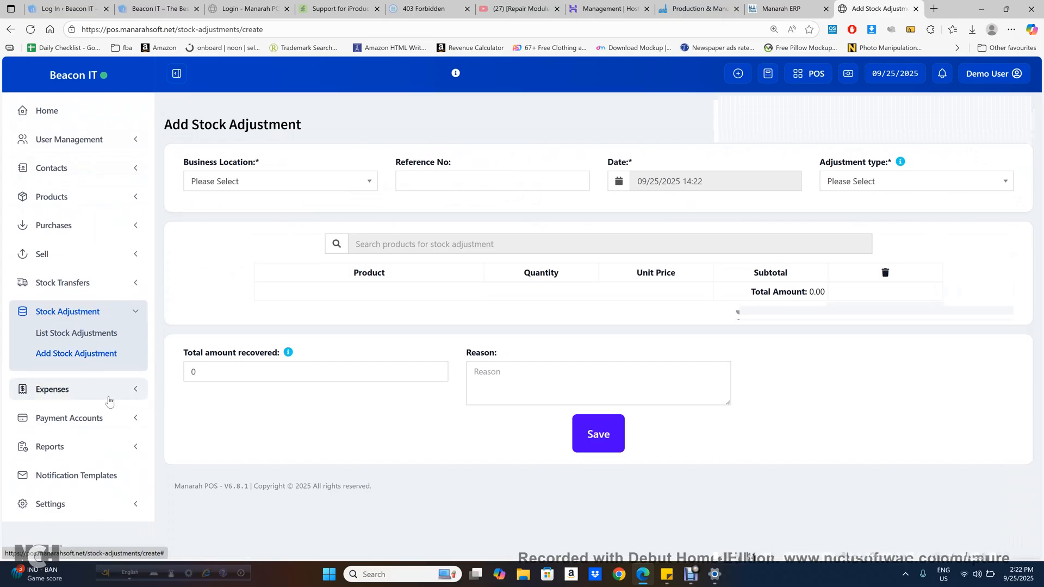
Step: Open the list of all expenses and look through its entries
click(108, 398)
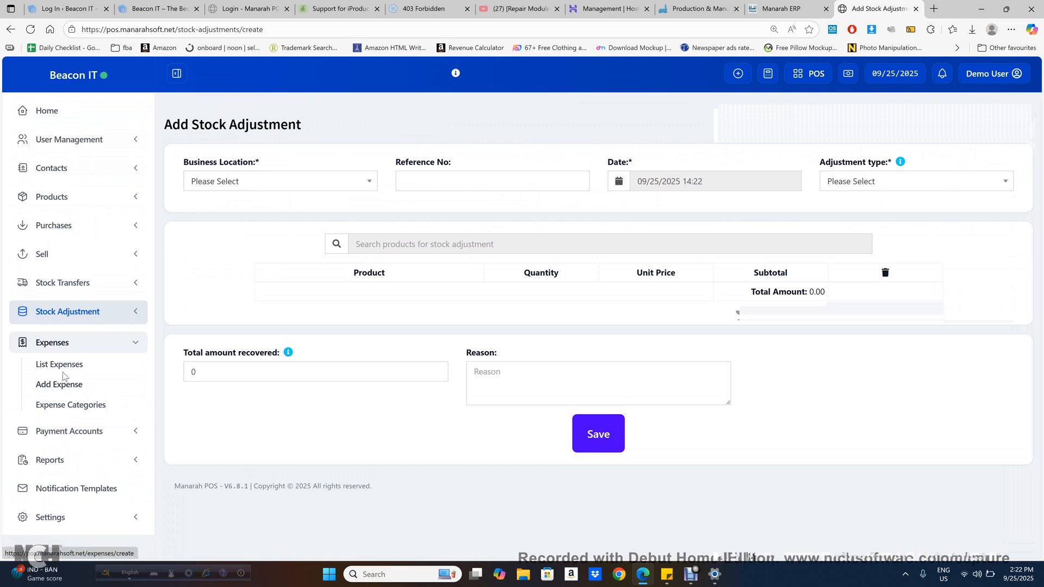
click(58, 366)
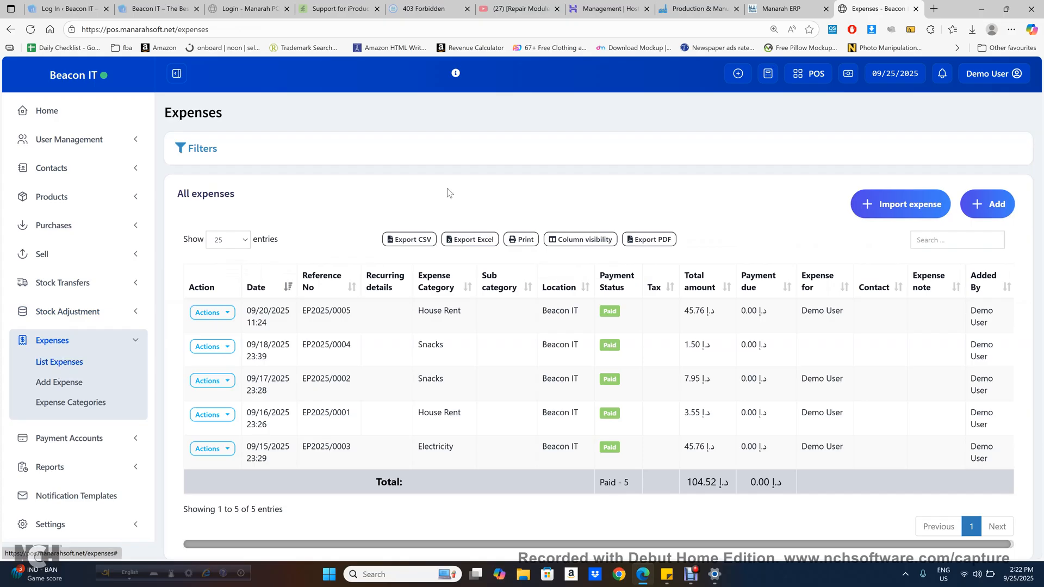
scroll(442, 193, down, 1)
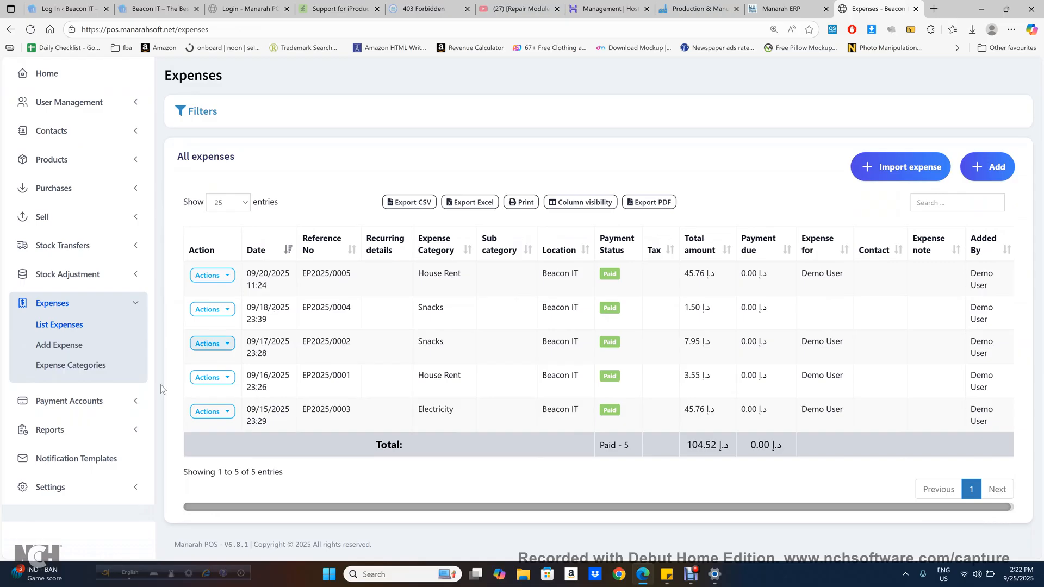
Step: Review the payment accounts list and open the balance sheet
click(116, 405)
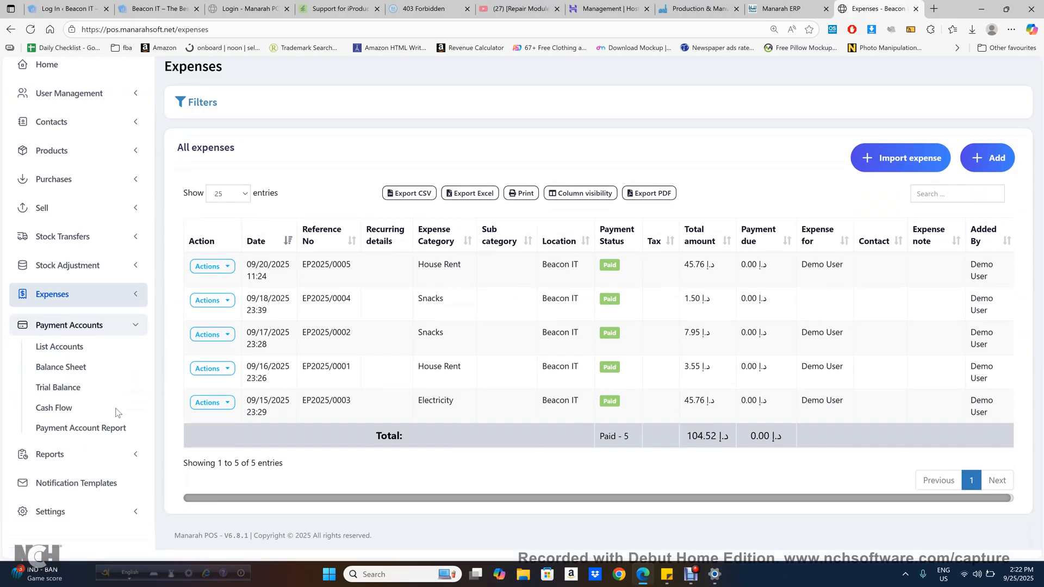
click(66, 359)
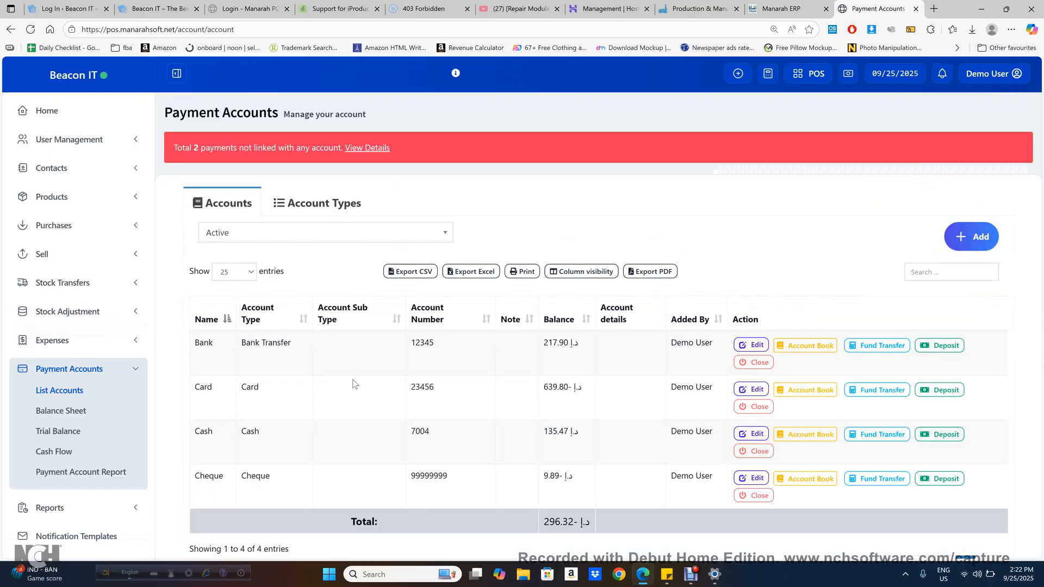
scroll(353, 384, down, 2)
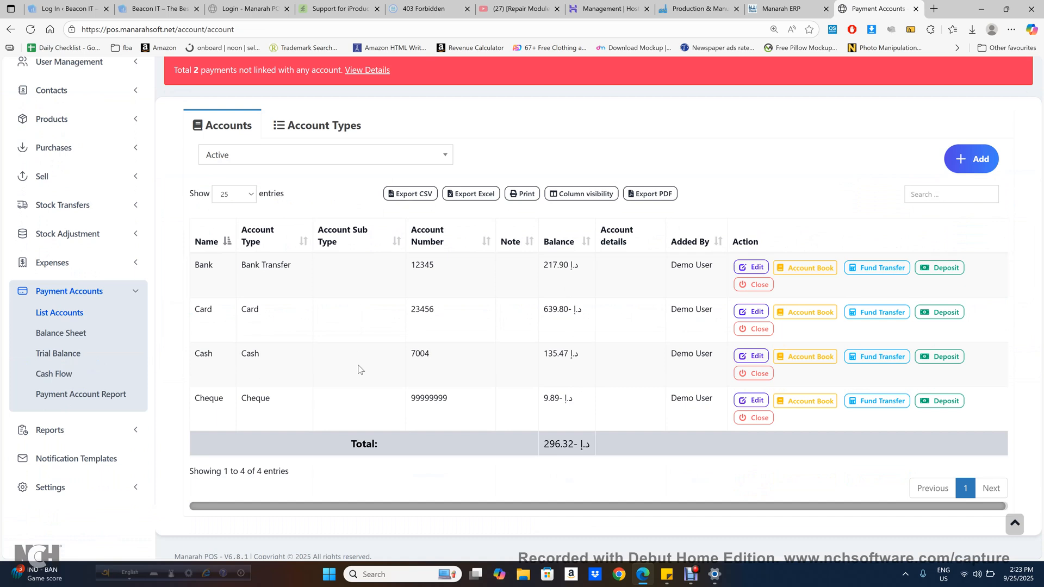
click(49, 334)
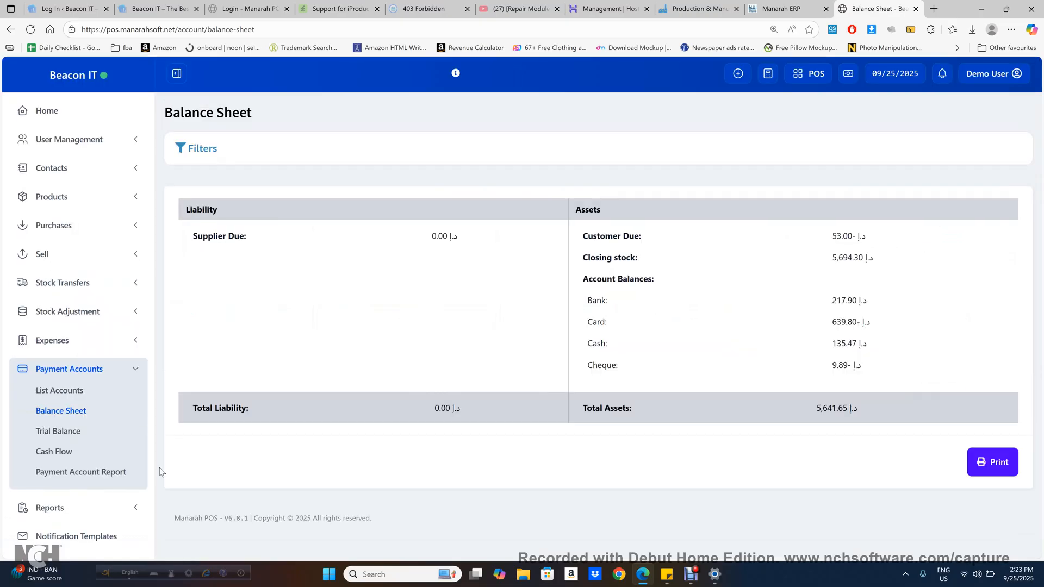
Step: Return to the payment accounts list and examine the transactions in the Cash account's account book
click(46, 397)
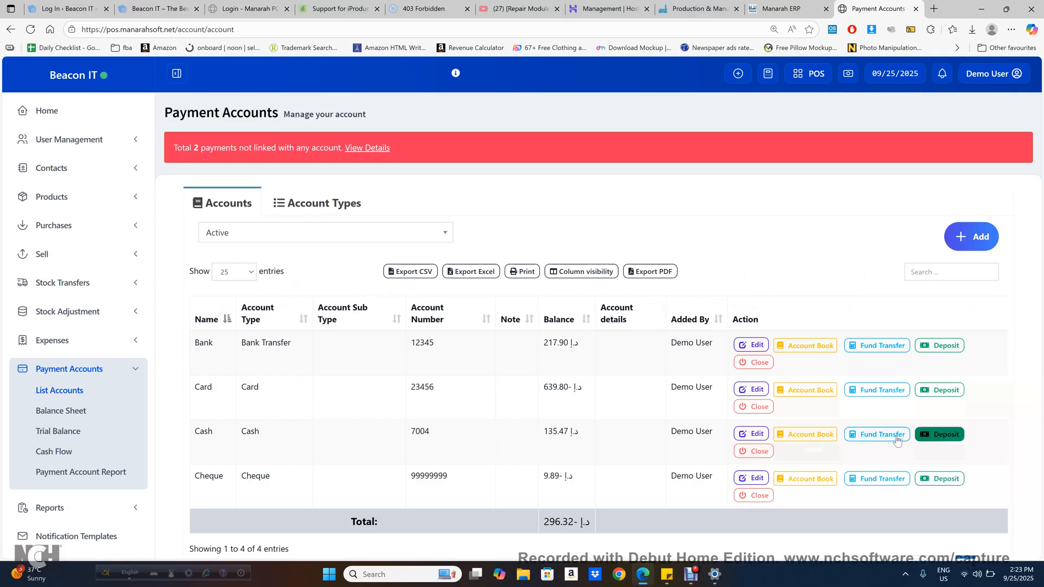
click(789, 440)
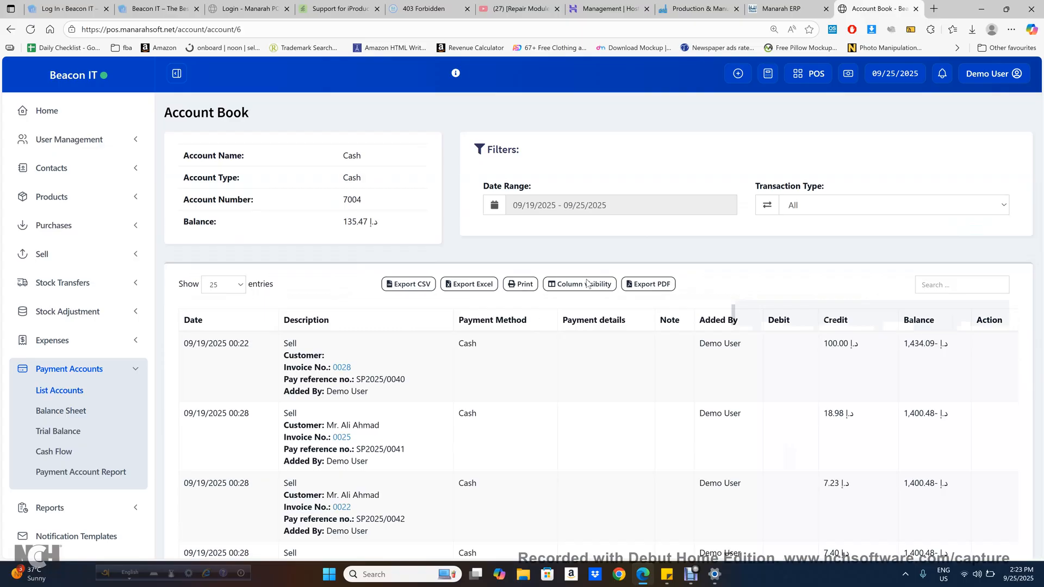
scroll(684, 401, down, 1)
scroll(684, 400, down, 1)
scroll(754, 438, down, 6)
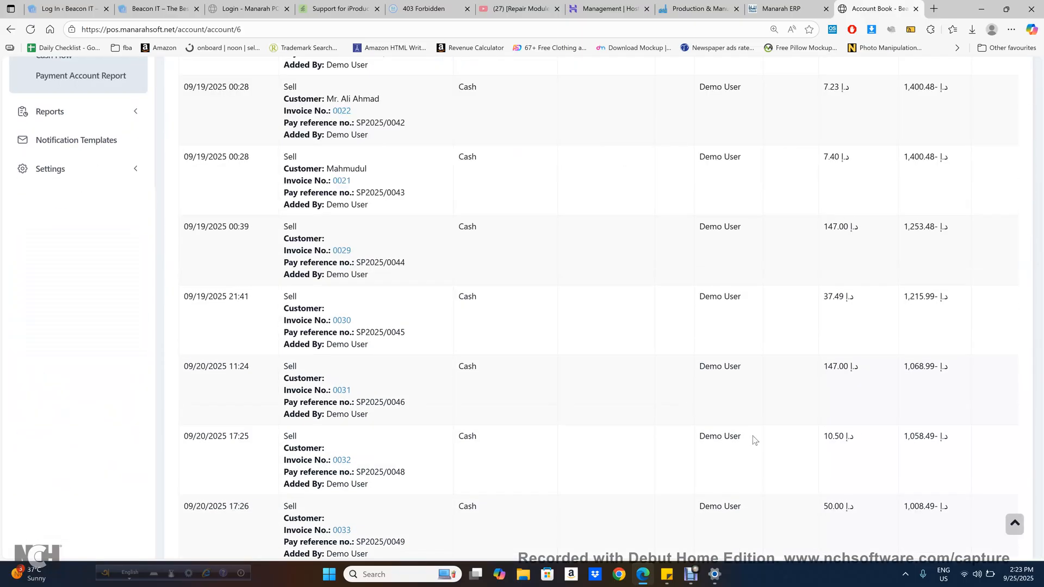
Step: Look through the Cash account's listed sell transactions down to the total row, along with the account summary
scroll(754, 438, down, 5)
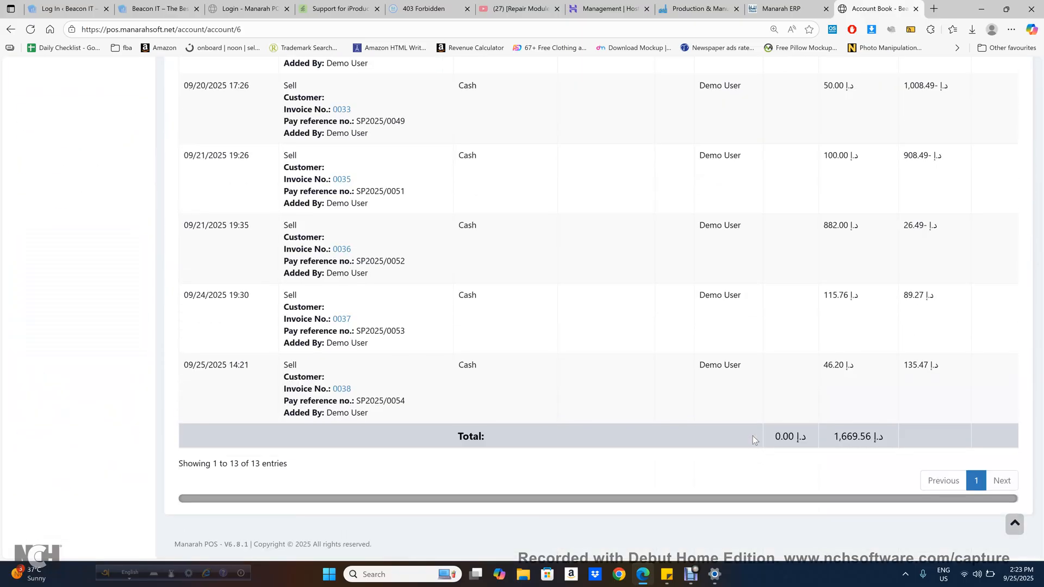
scroll(753, 436, up, 10)
scroll(754, 438, up, 3)
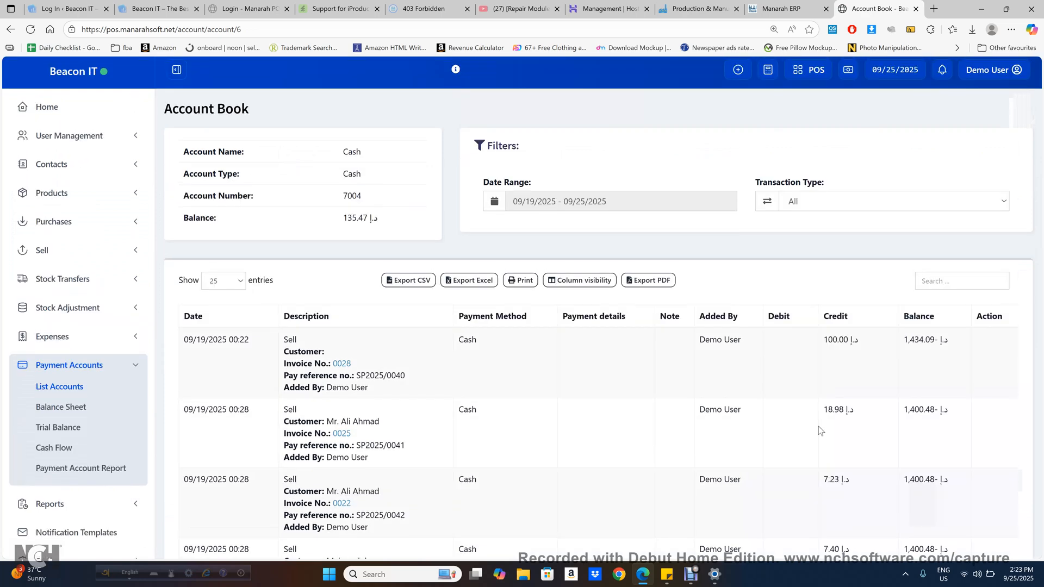
scroll(854, 435, down, 13)
scroll(854, 435, up, 8)
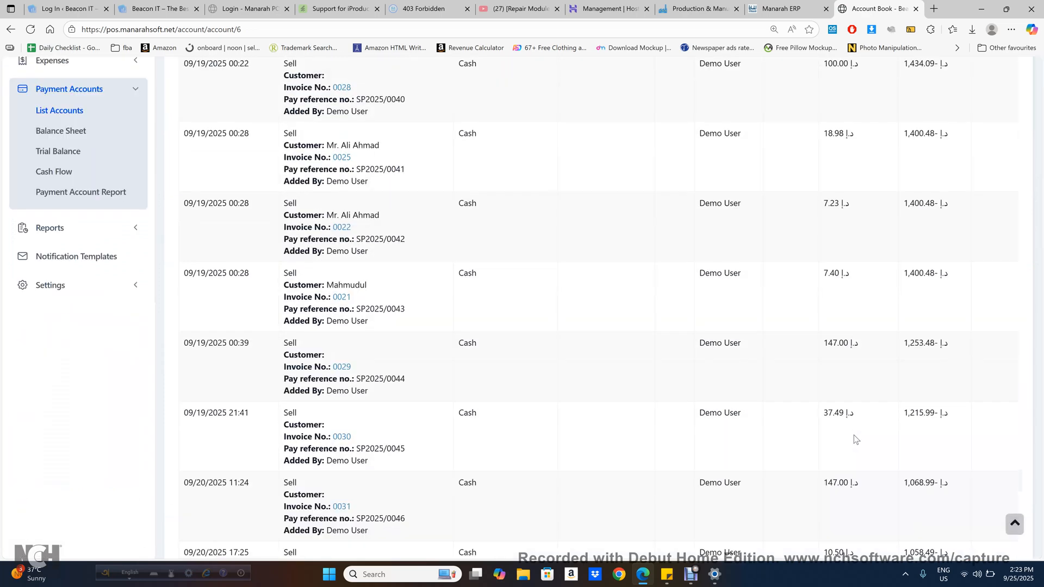
scroll(854, 435, up, 5)
Step: Check the date range presets and the transaction type filter of the Cash account book
click(515, 212)
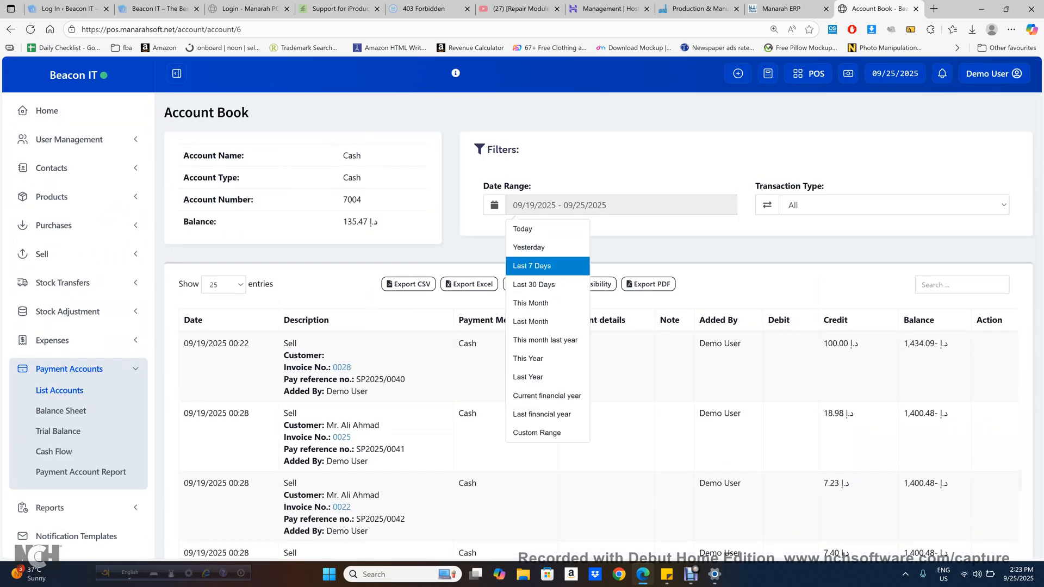
drag(514, 209, 649, 207)
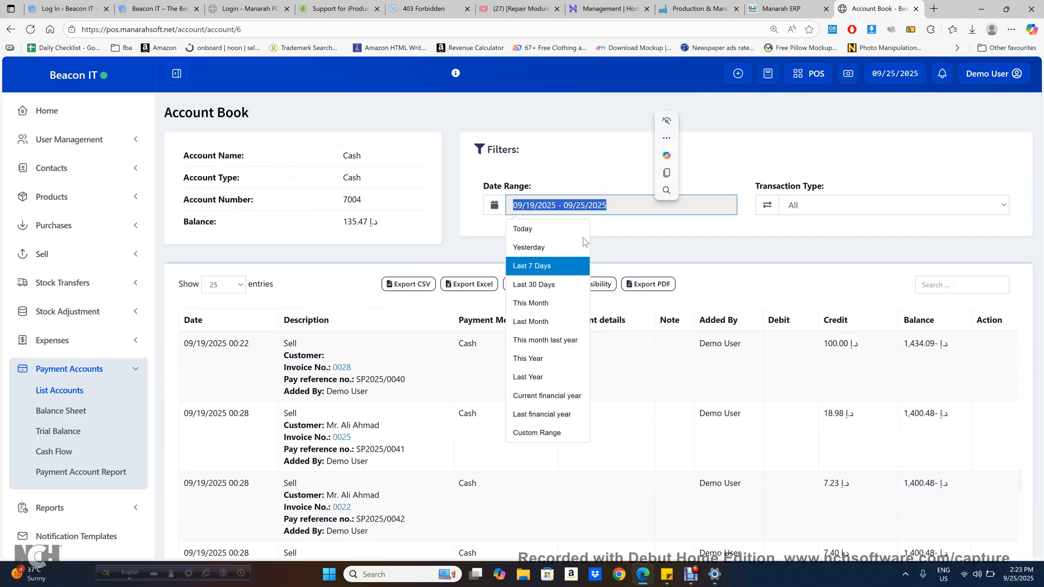
click(798, 204)
click(735, 153)
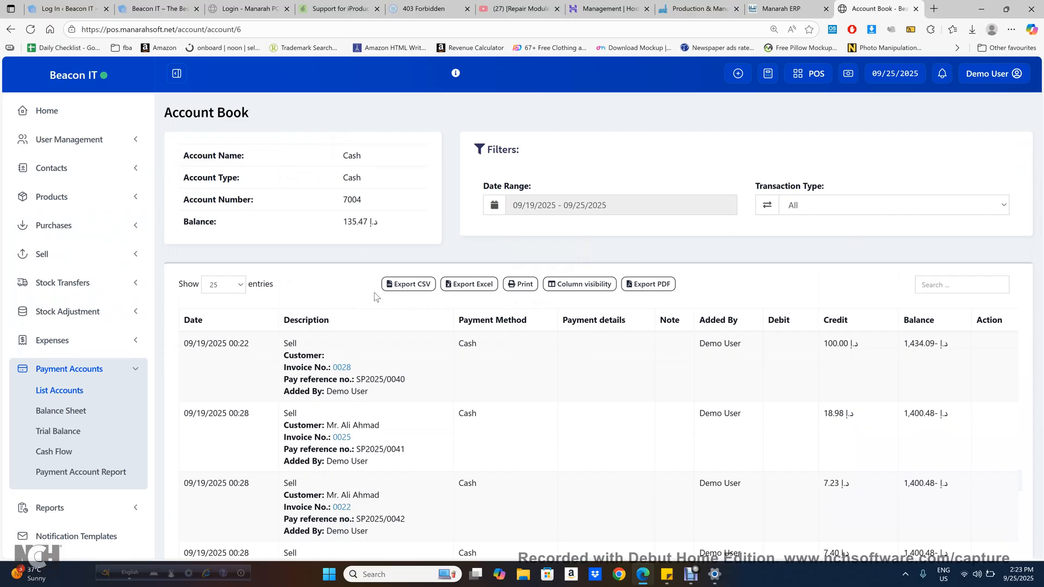
scroll(245, 391, down, 2)
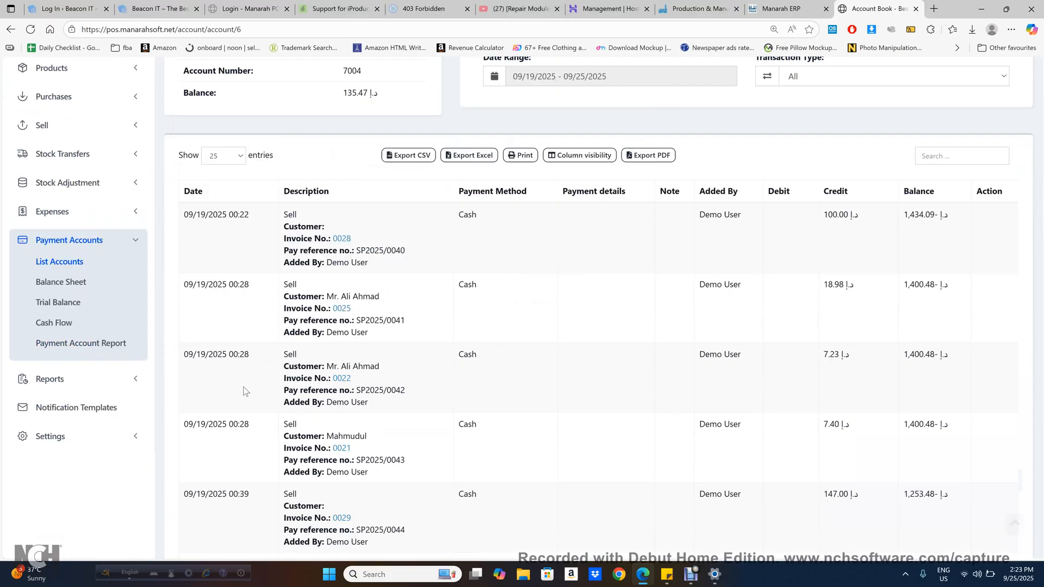
Step: View the trial balance of the payment accounts and look through the cash flow entries
click(67, 303)
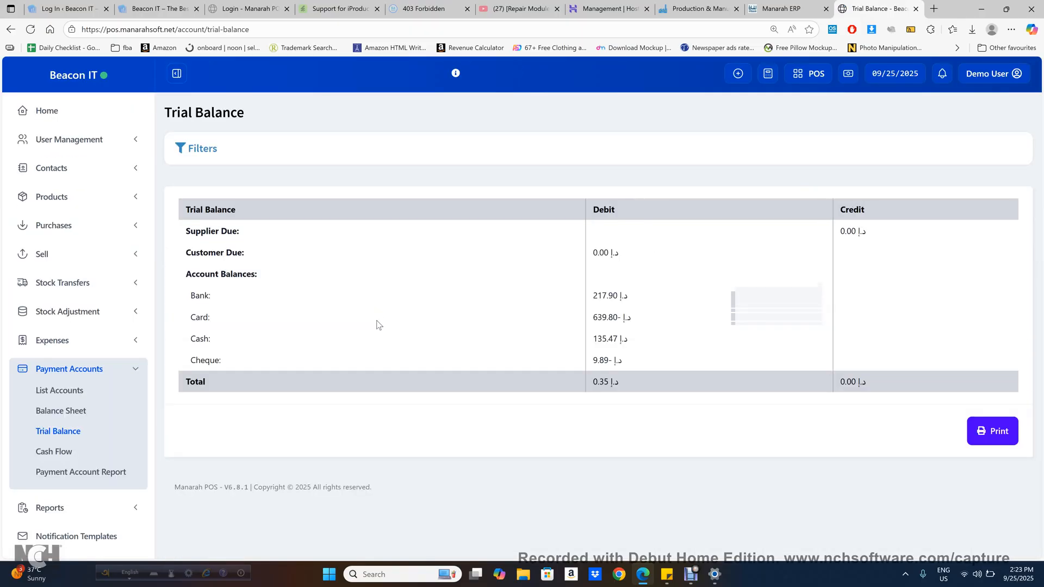
click(56, 453)
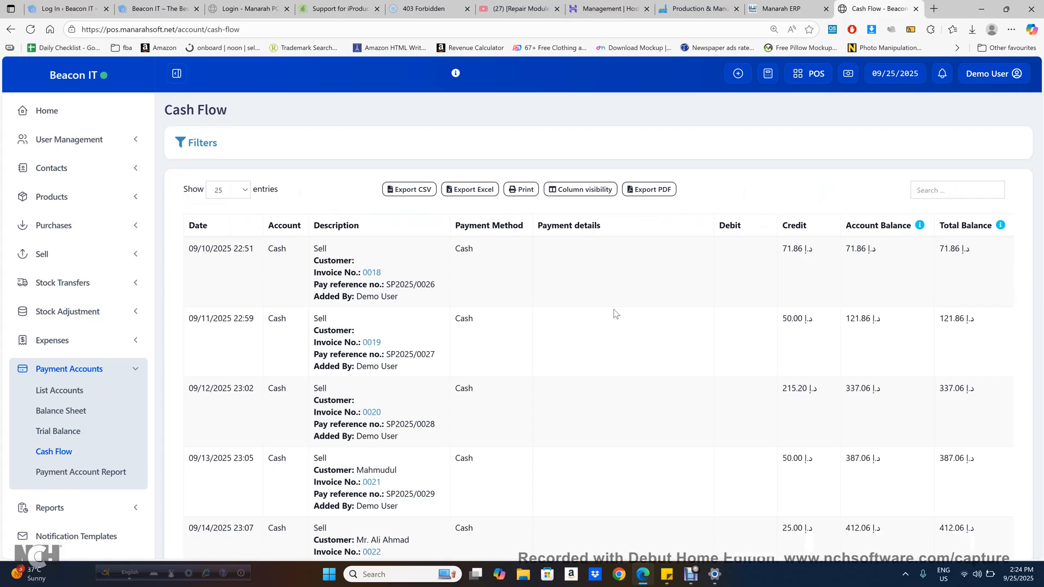
scroll(614, 314, down, 4)
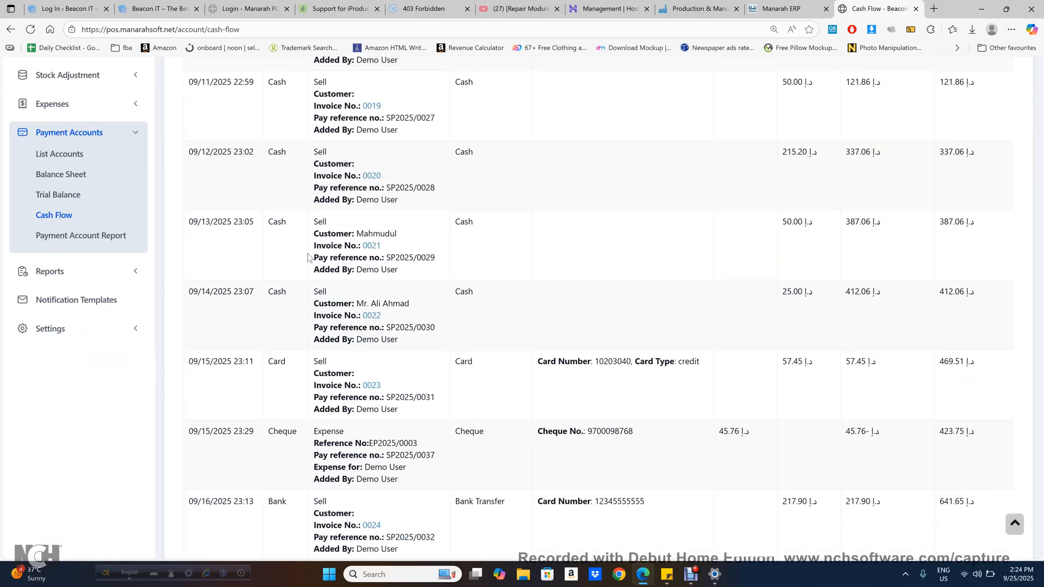
click(116, 272)
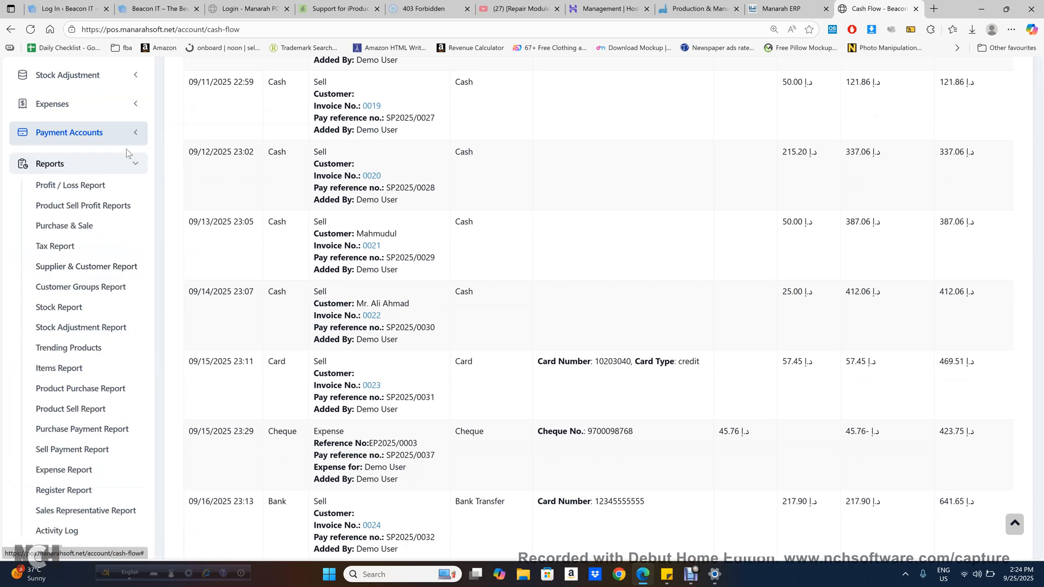
scroll(126, 150, up, 5)
scroll(126, 149, down, 1)
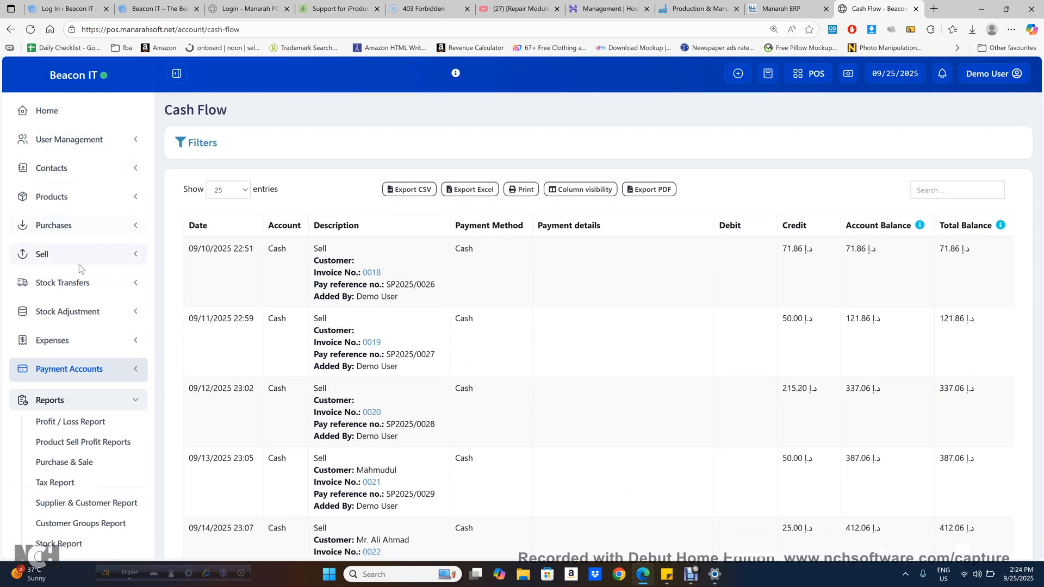
Step: Open the blank form for adding a sale and review its customer, product, discount, shipping and payment sections
click(122, 260)
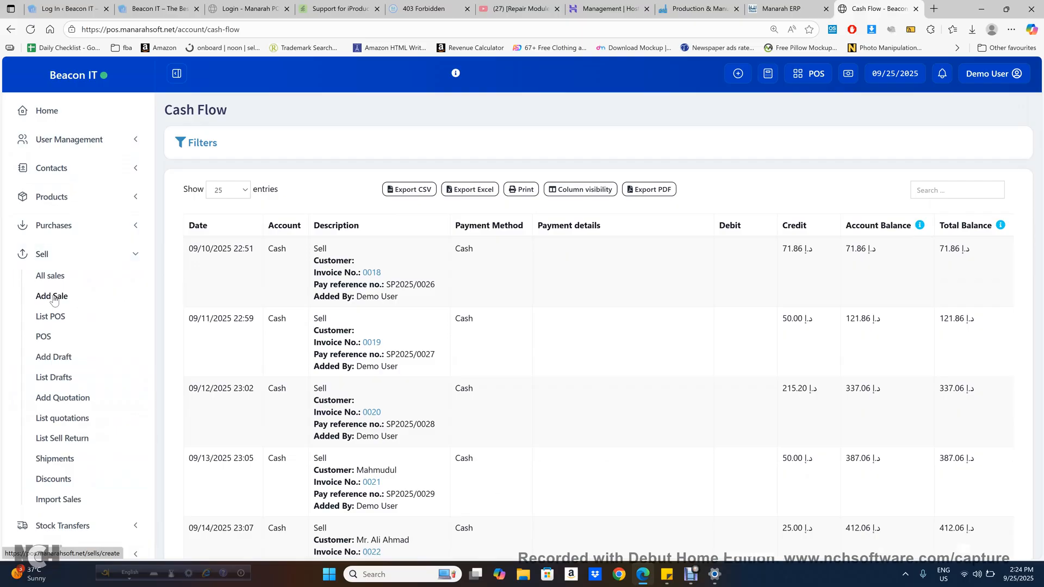
click(54, 299)
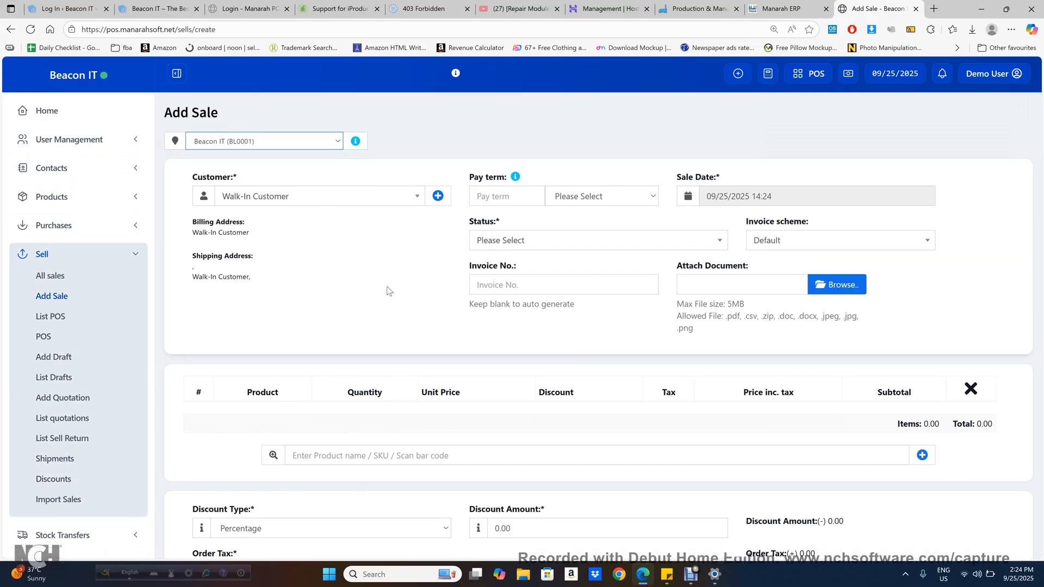
scroll(387, 291, down, 4)
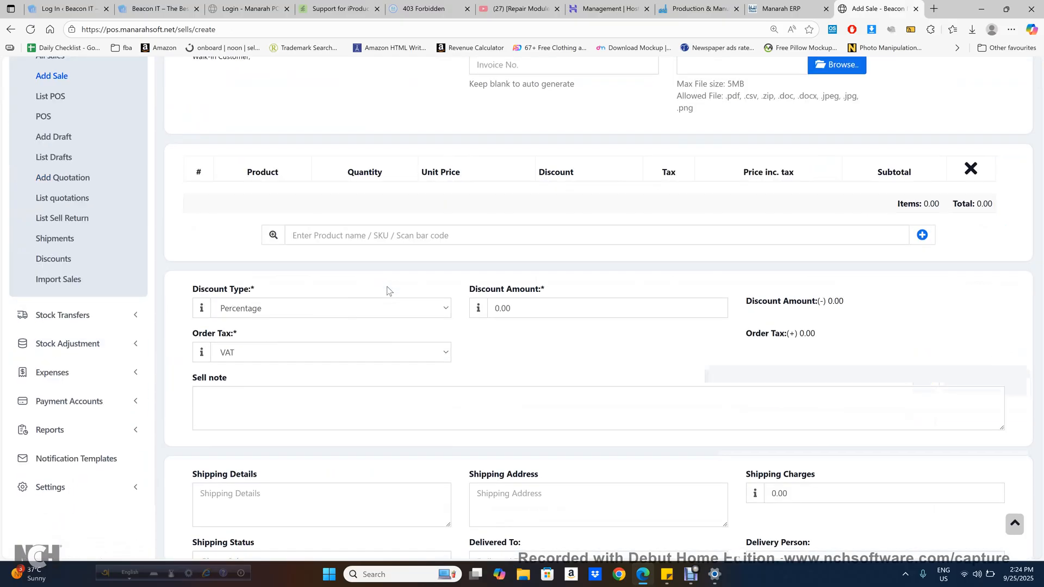
scroll(387, 291, down, 2)
scroll(387, 291, down, 5)
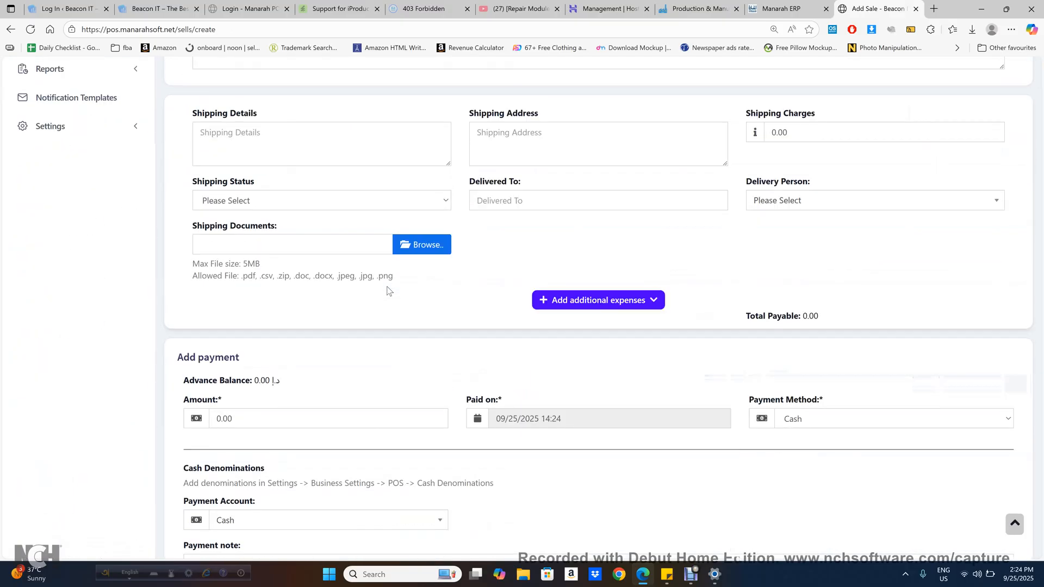
scroll(387, 291, down, 3)
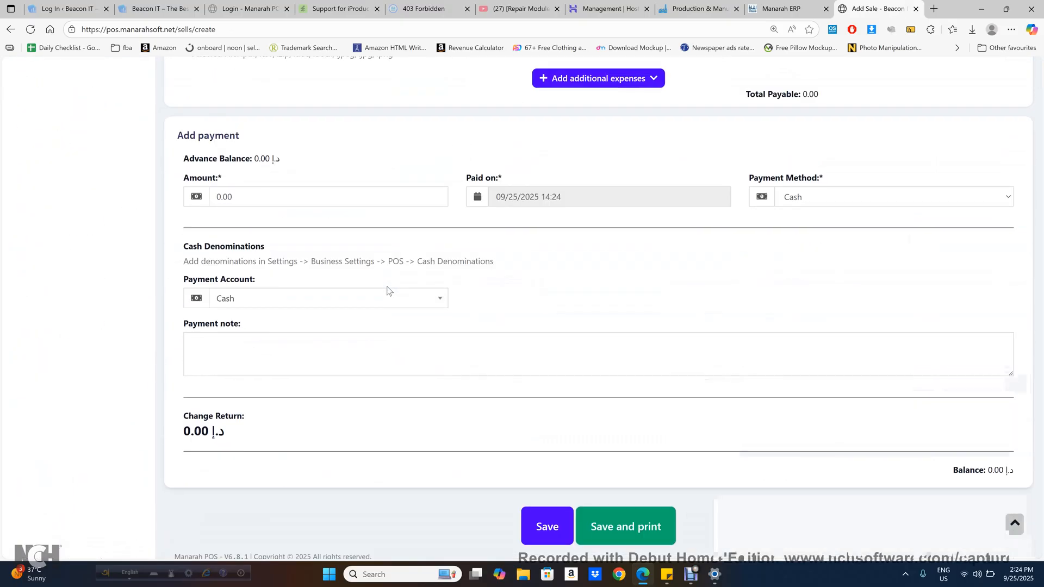
scroll(387, 291, up, 11)
scroll(387, 291, up, 3)
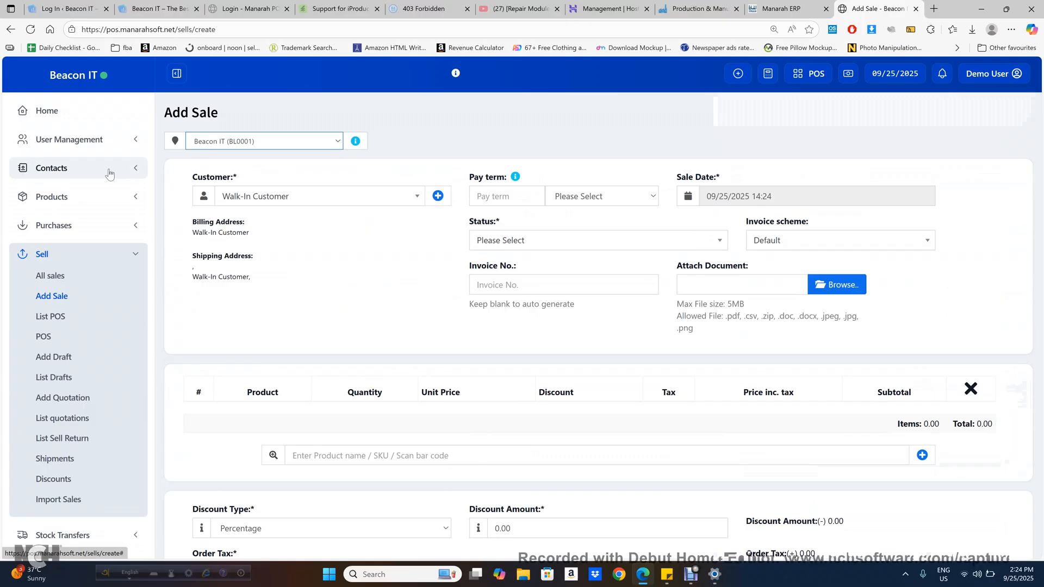
scroll(109, 173, down, 12)
scroll(108, 173, up, 4)
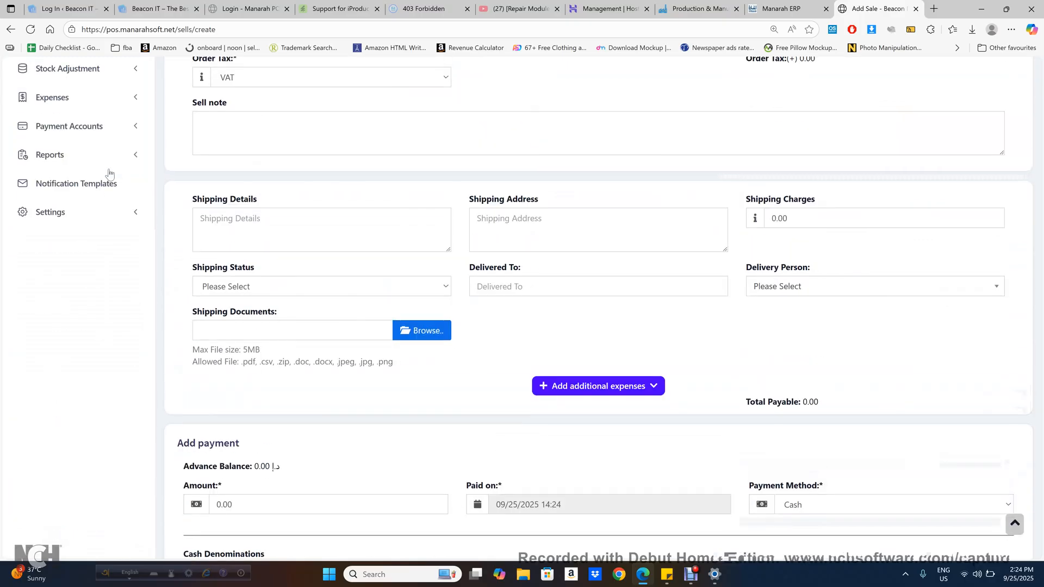
Step: Open the Profit / Loss Report and examine its stock and sales figures, COGS, gross and net profit, and profit breakdown by products
click(81, 156)
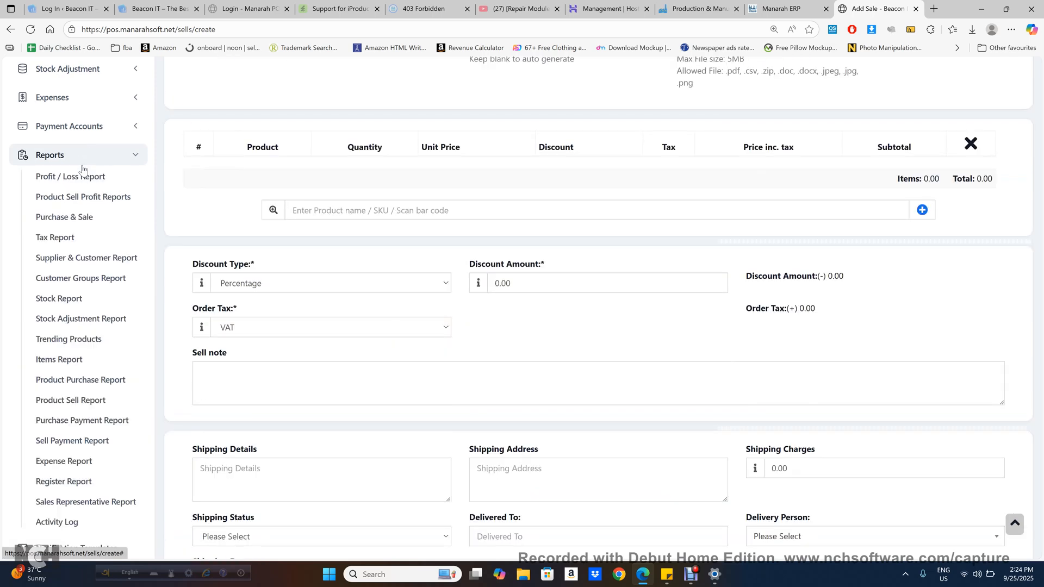
click(81, 177)
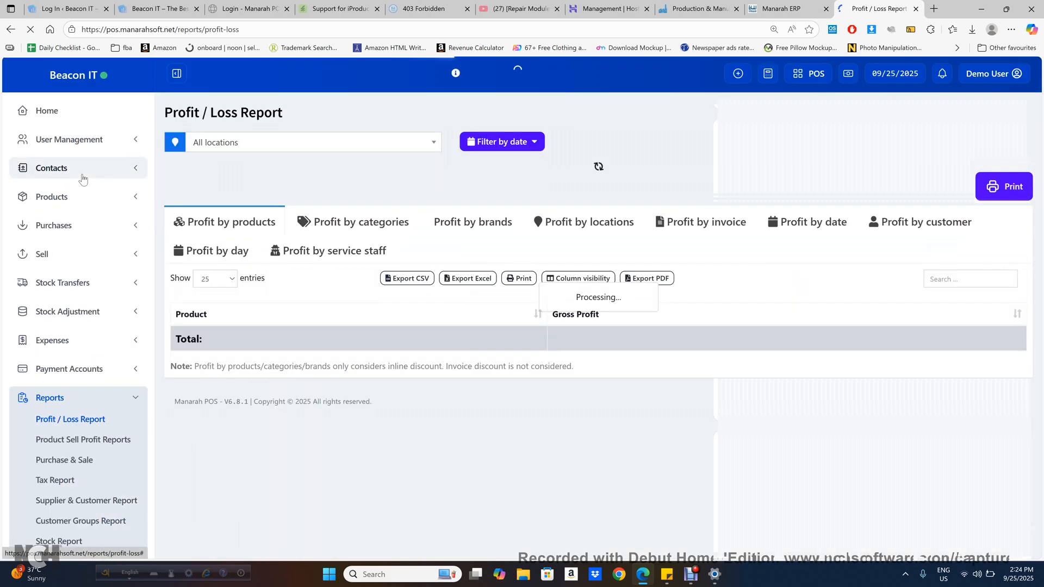
click(283, 148)
click(289, 146)
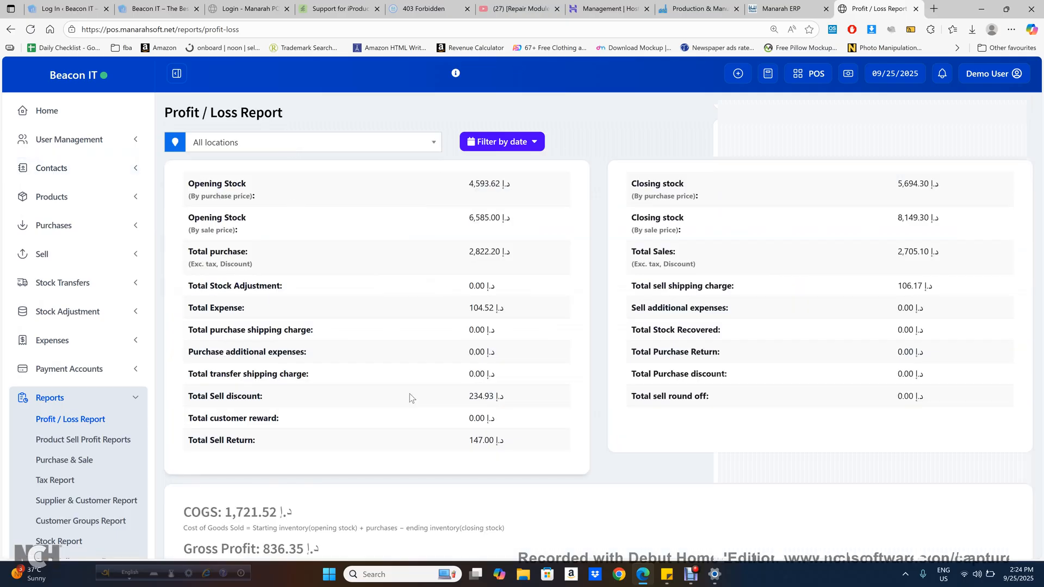
scroll(410, 394, down, 3)
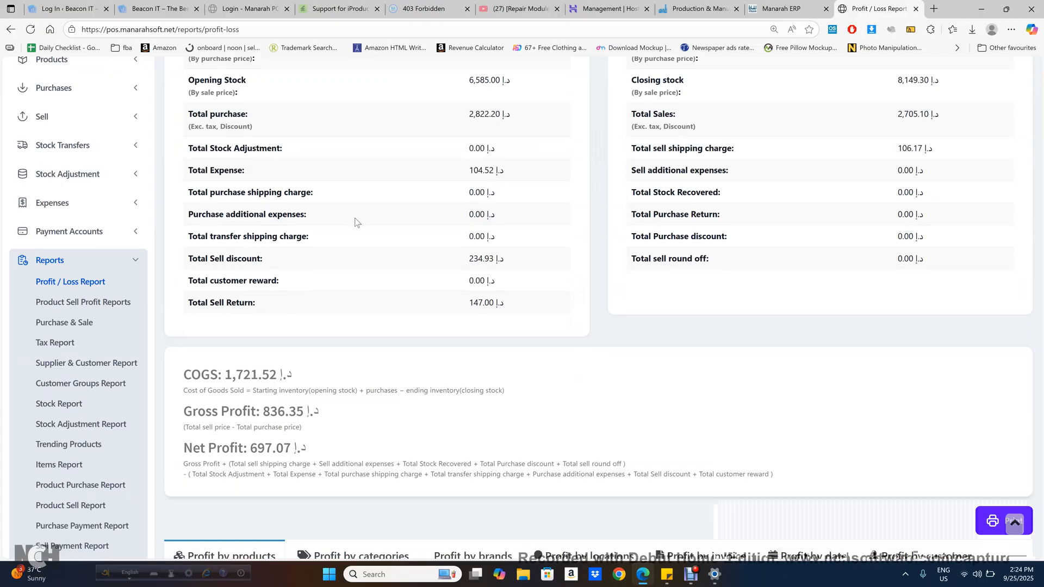
scroll(396, 287, up, 2)
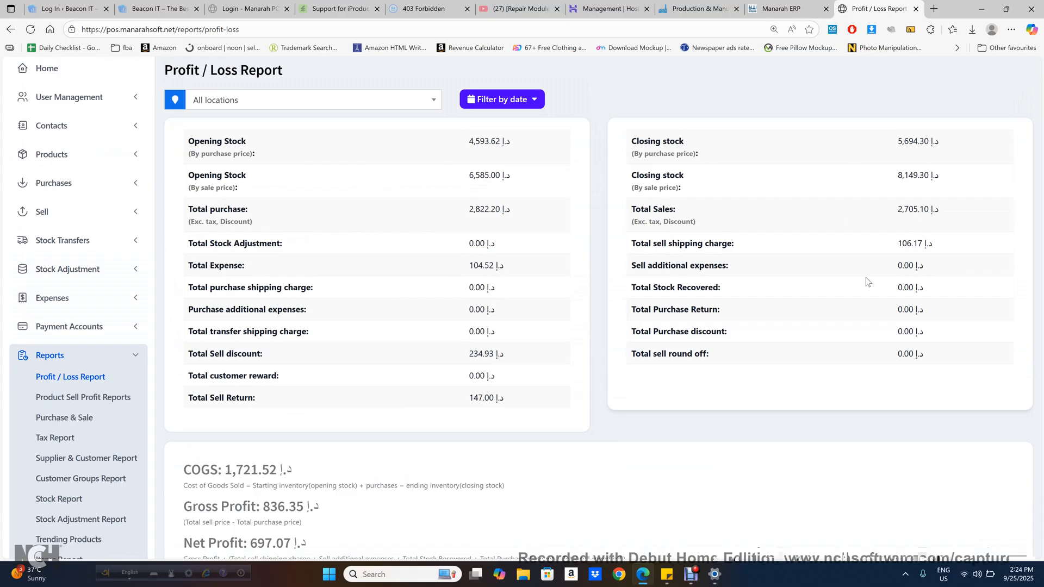
scroll(519, 311, down, 3)
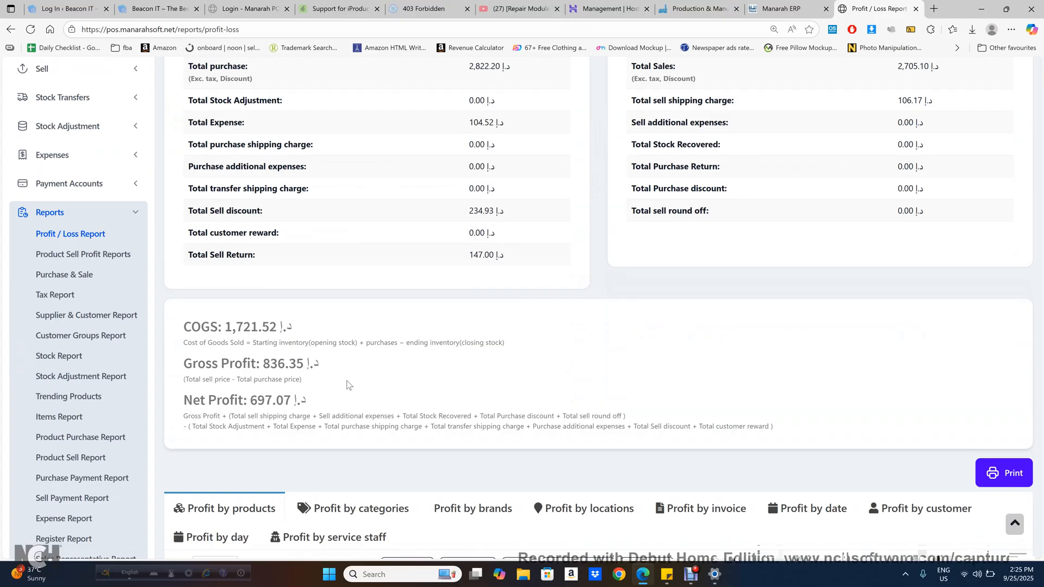
scroll(349, 385, down, 1)
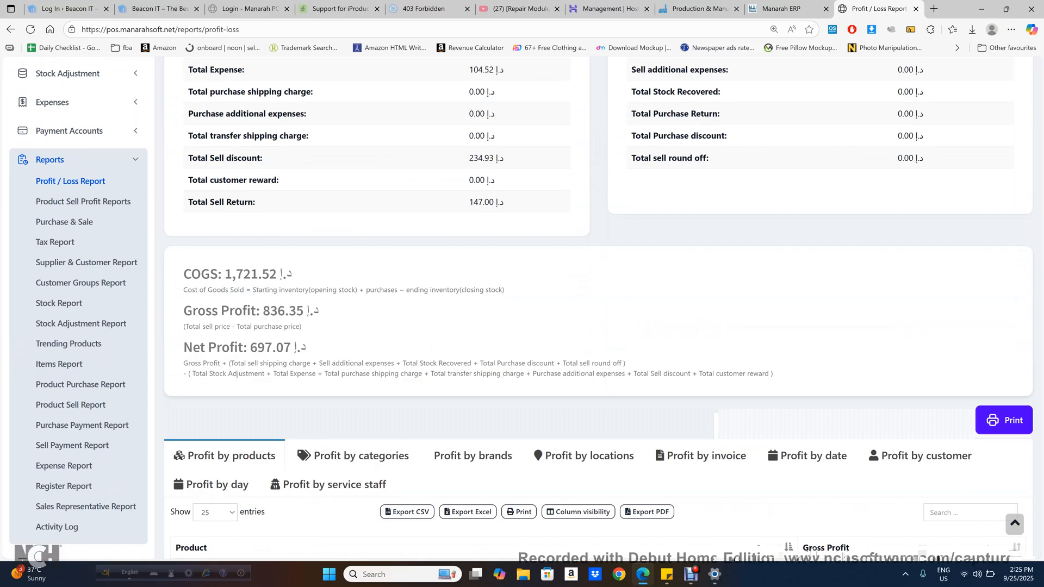
scroll(407, 292, down, 4)
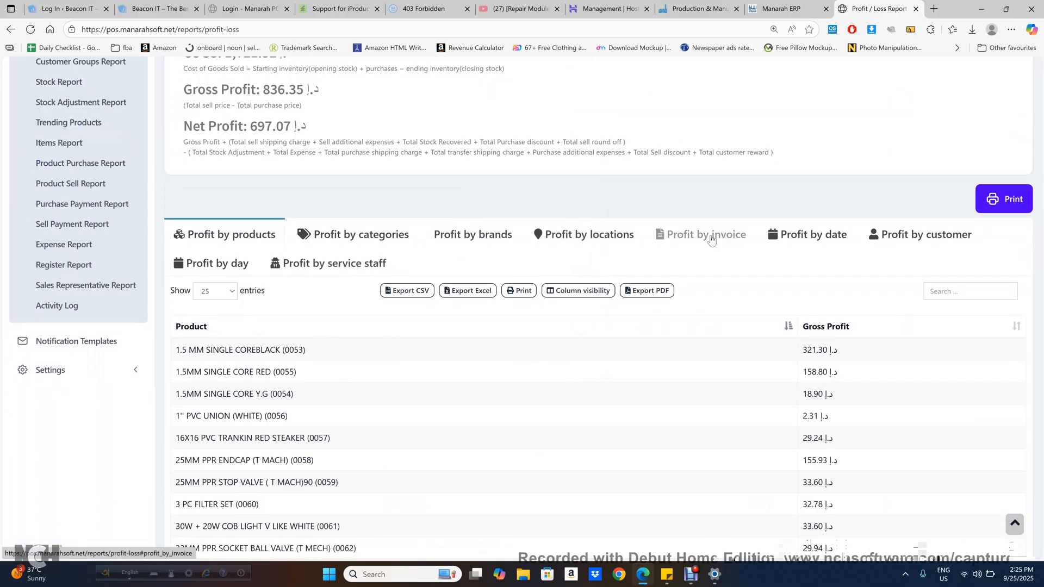
scroll(677, 397, up, 3)
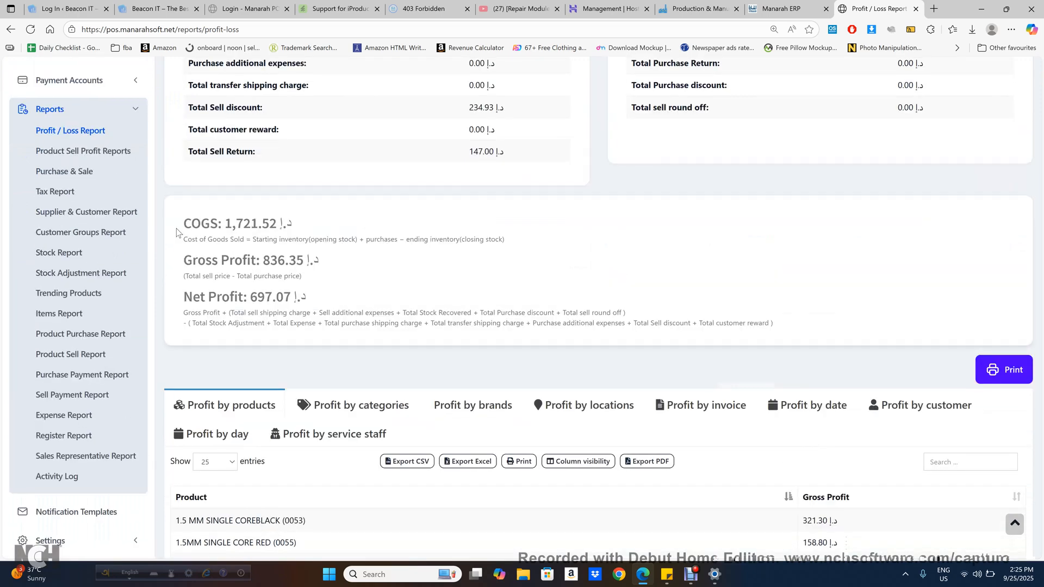
Step: Open the Product Sell Profit Report and review its summary figures and the profit per sold product
click(99, 156)
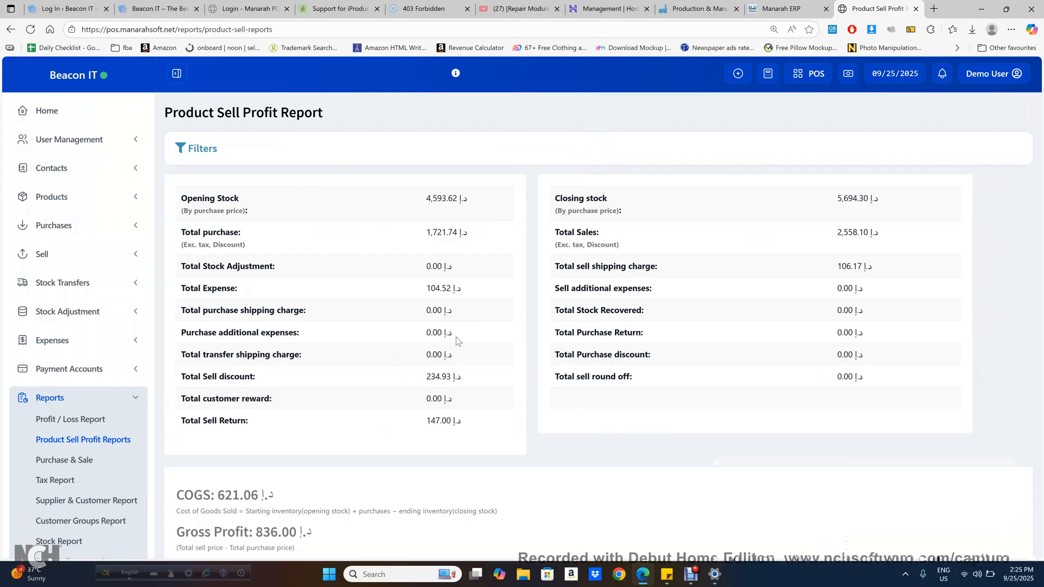
scroll(457, 341, down, 8)
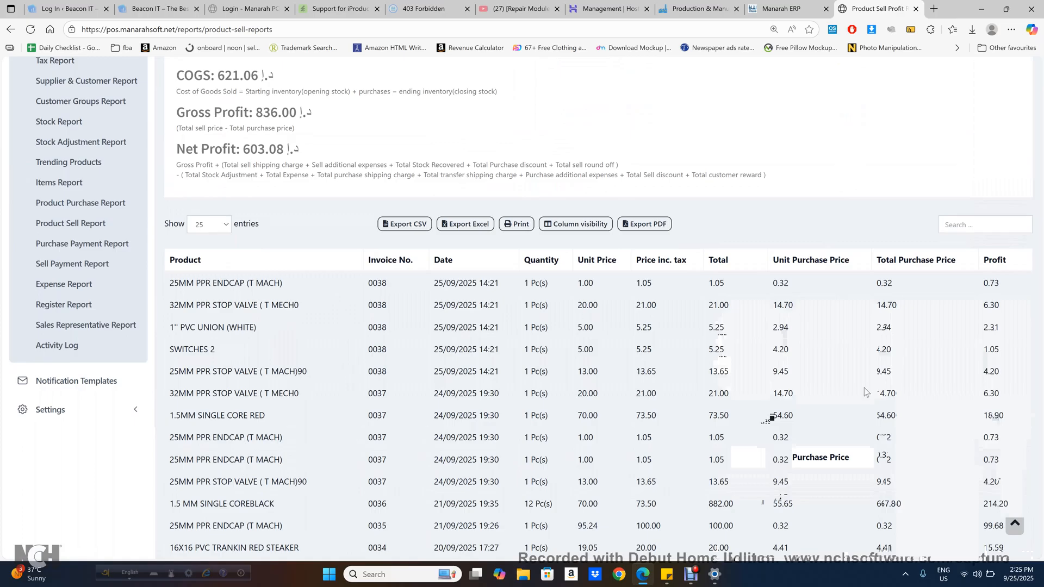
scroll(895, 235, up, 5)
scroll(893, 231, up, 2)
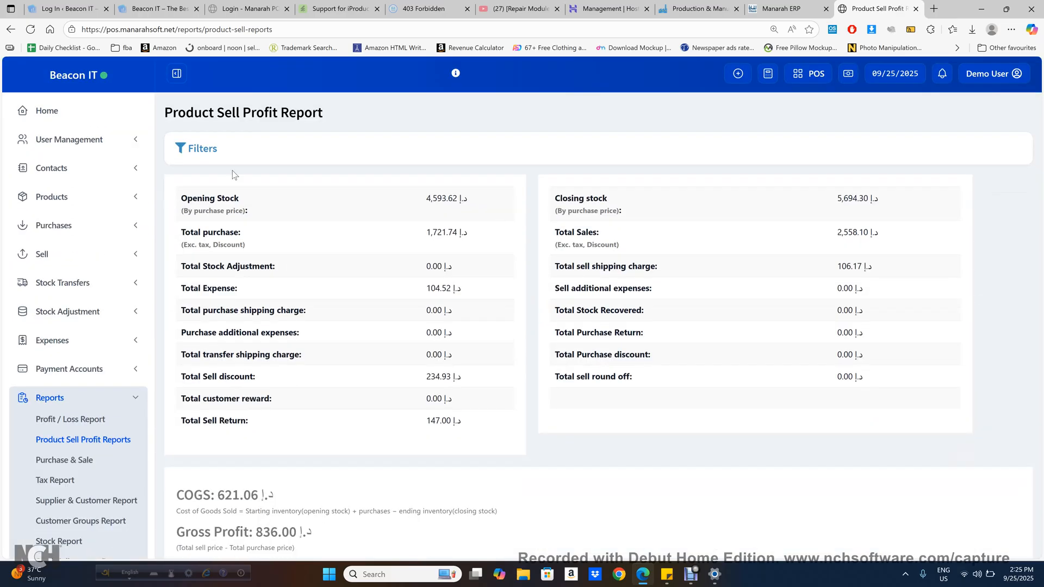
Step: Expand the filters of the Product Sell Profit Report and examine the product rows down to the profit total
click(209, 155)
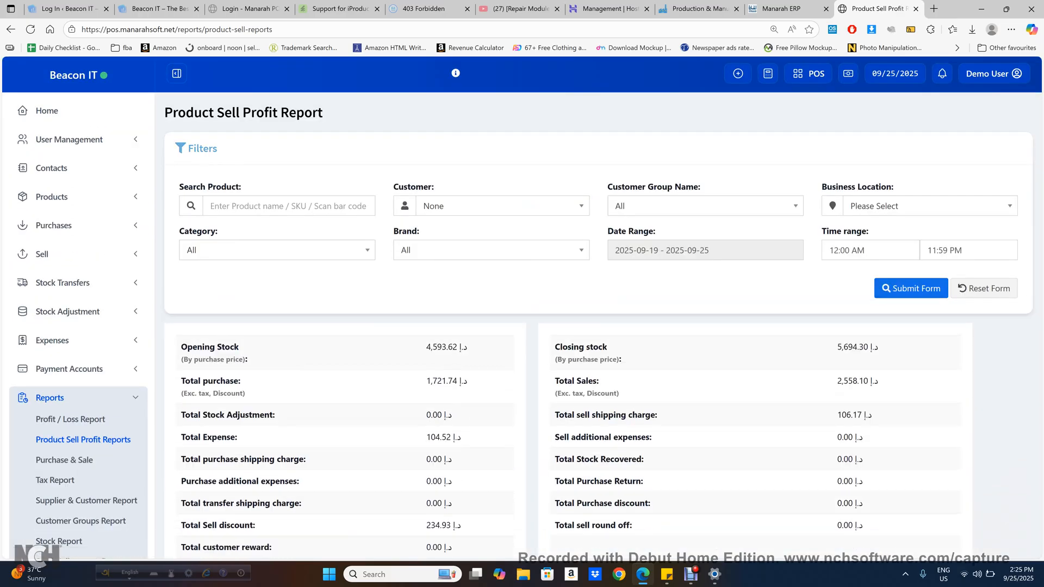
scroll(618, 305, down, 10)
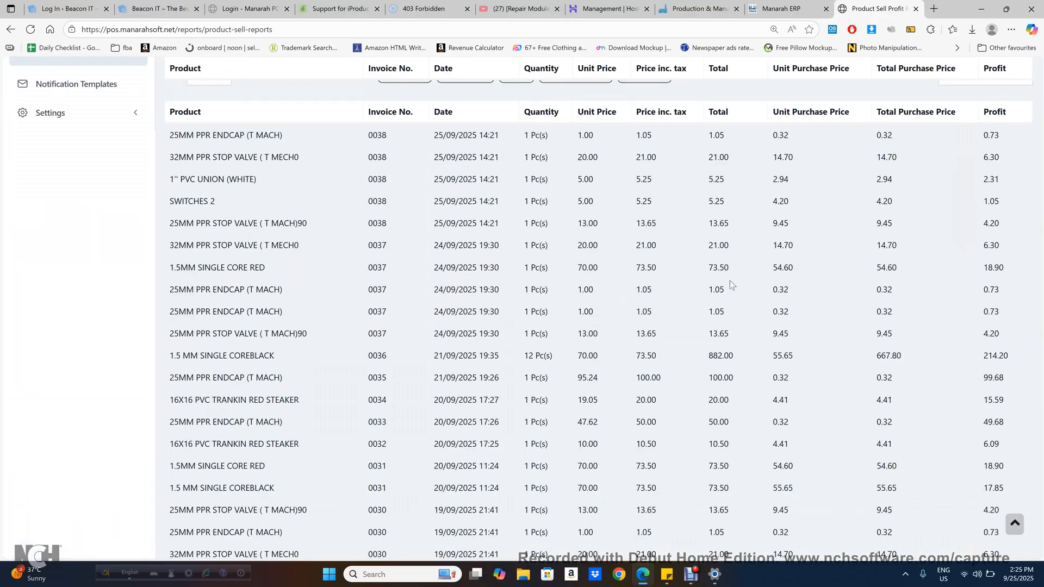
scroll(977, 354, down, 4)
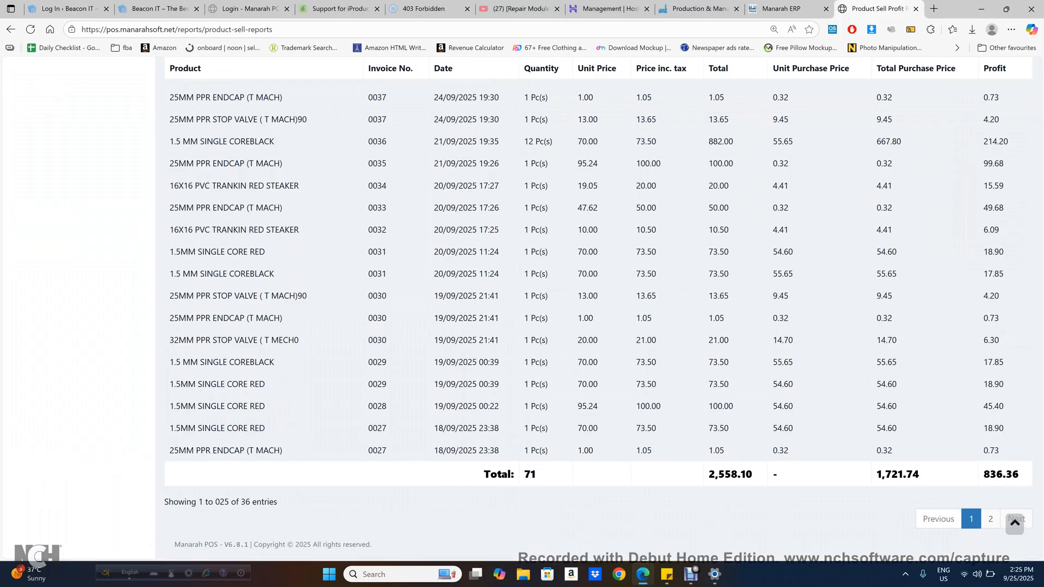
double_click(1001, 475)
scroll(1001, 474, up, 11)
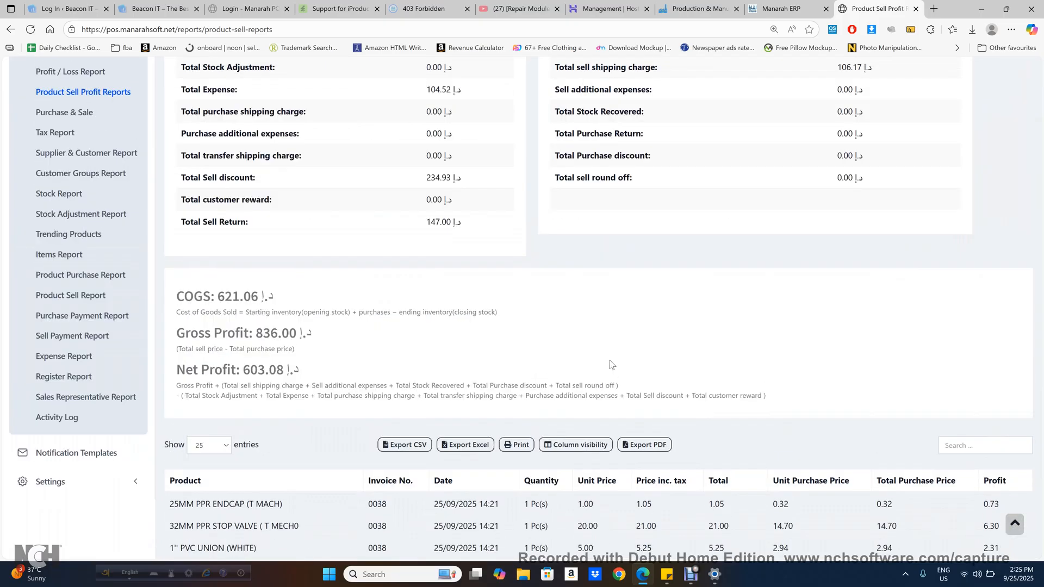
Step: Examine the gross profit figure and its formula in the Product Sell Profit Report
double_click(271, 345)
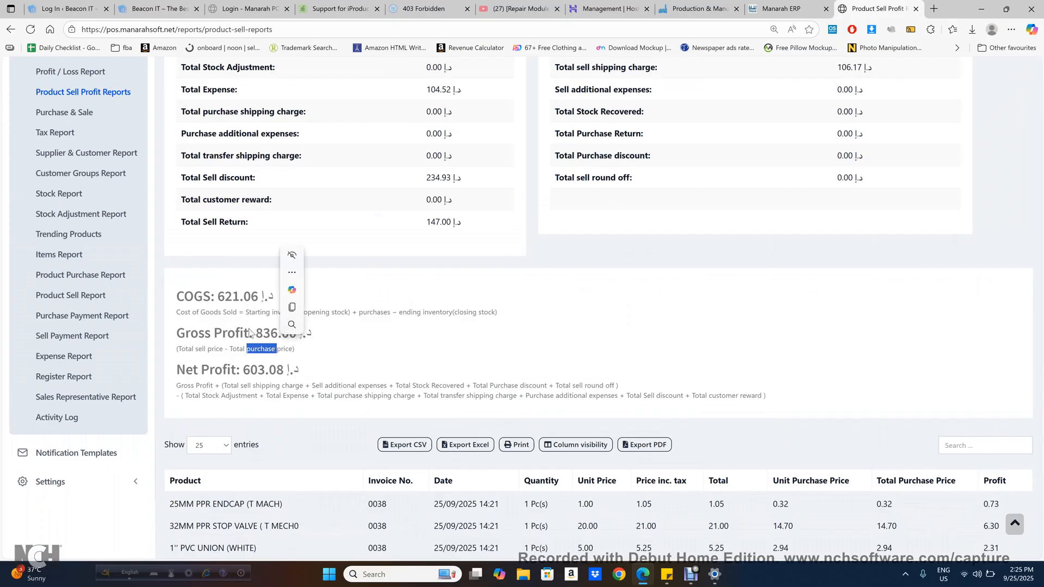
double_click(250, 329)
click(226, 332)
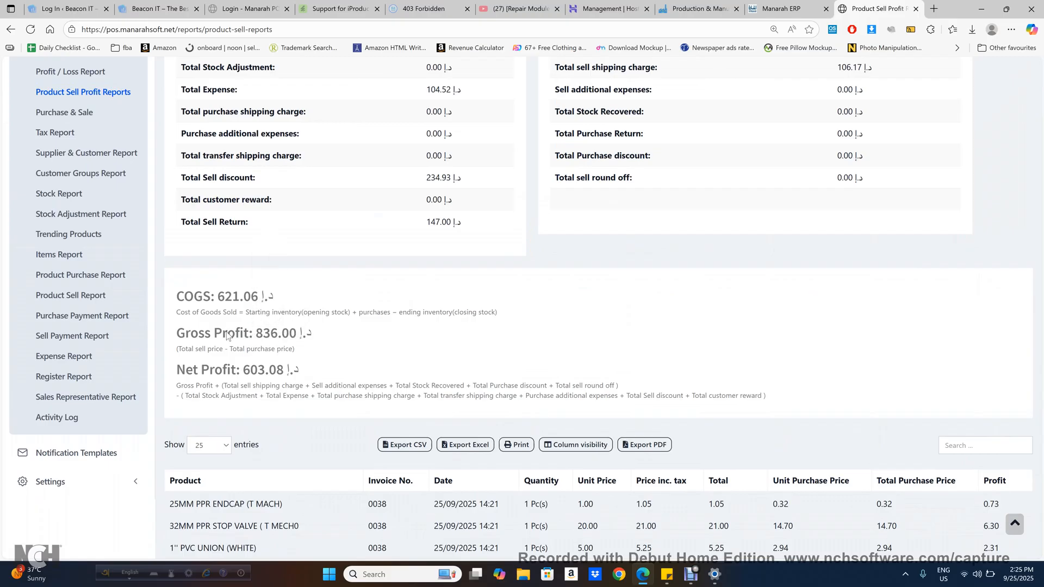
Step: Open the Purchase & Sale Report and review its date filter choices, purchase and sales totals, and overall difference
scroll(226, 332, up, 1)
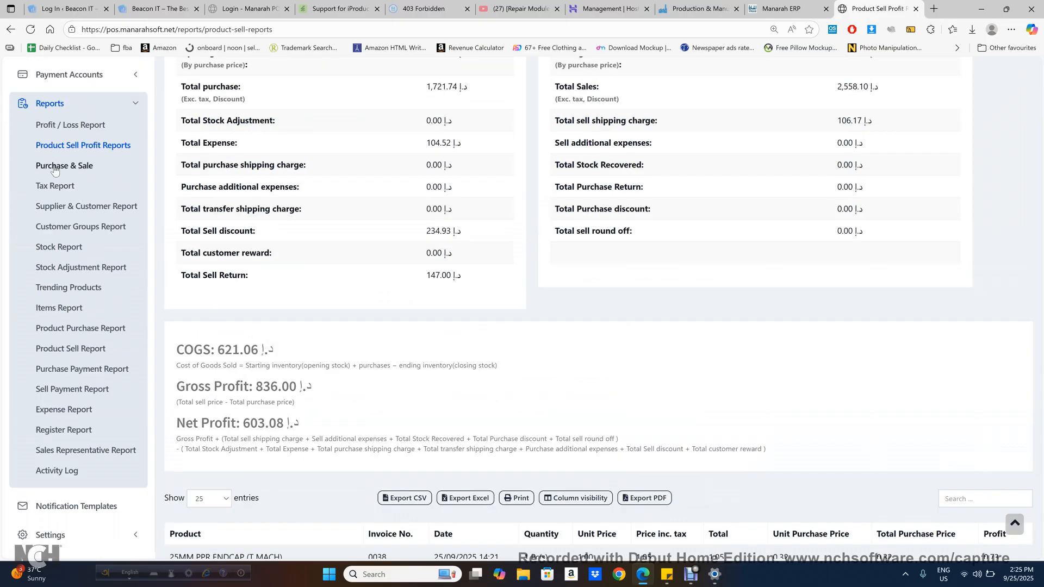
click(54, 171)
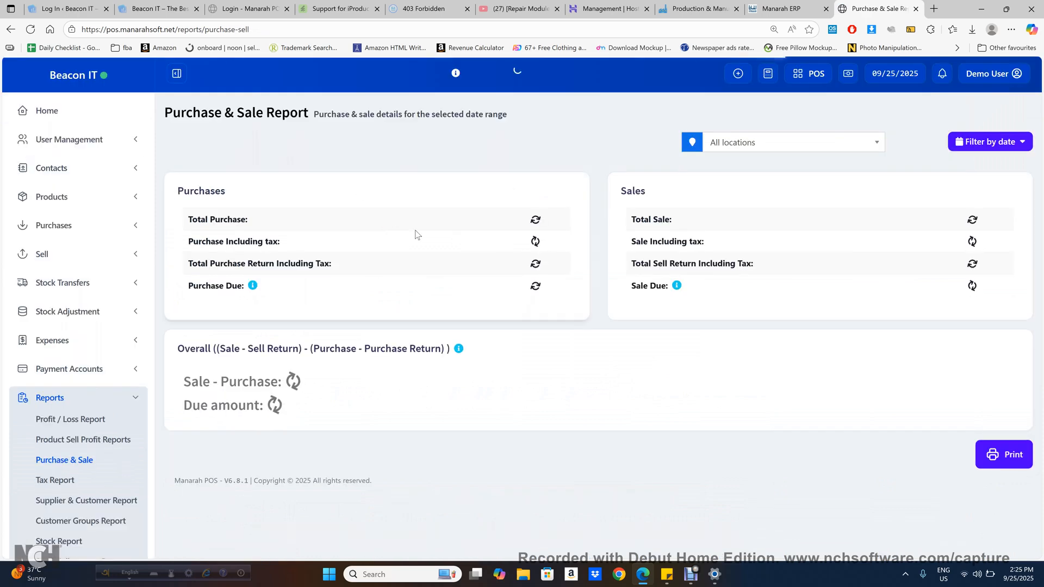
click(971, 148)
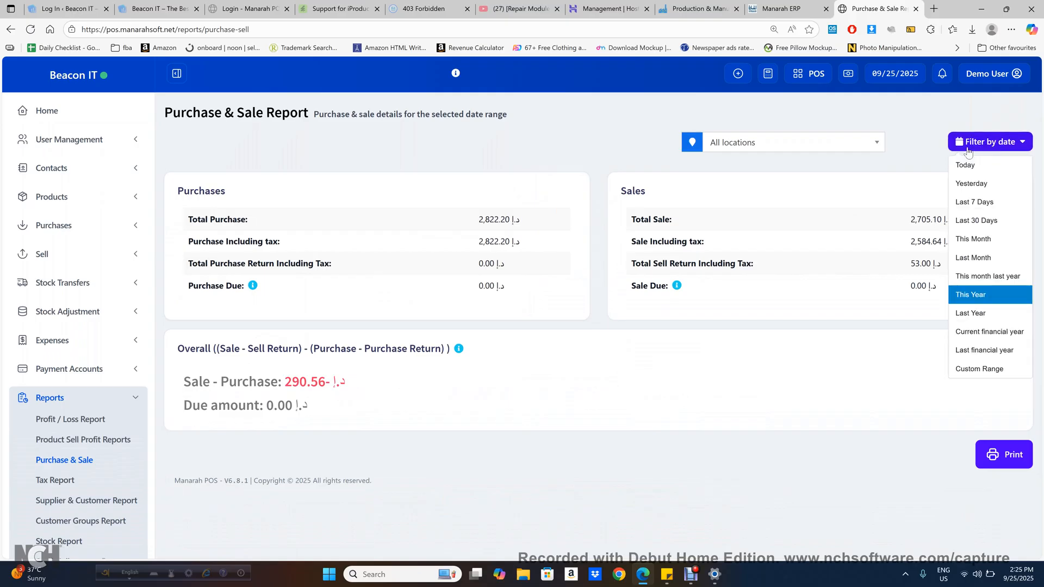
click(488, 202)
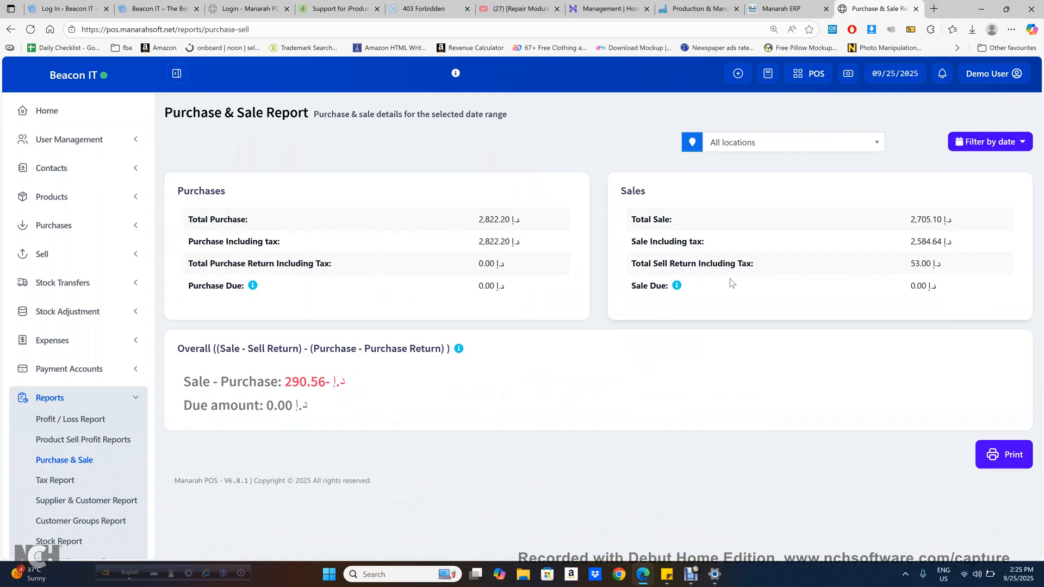
scroll(219, 338, down, 2)
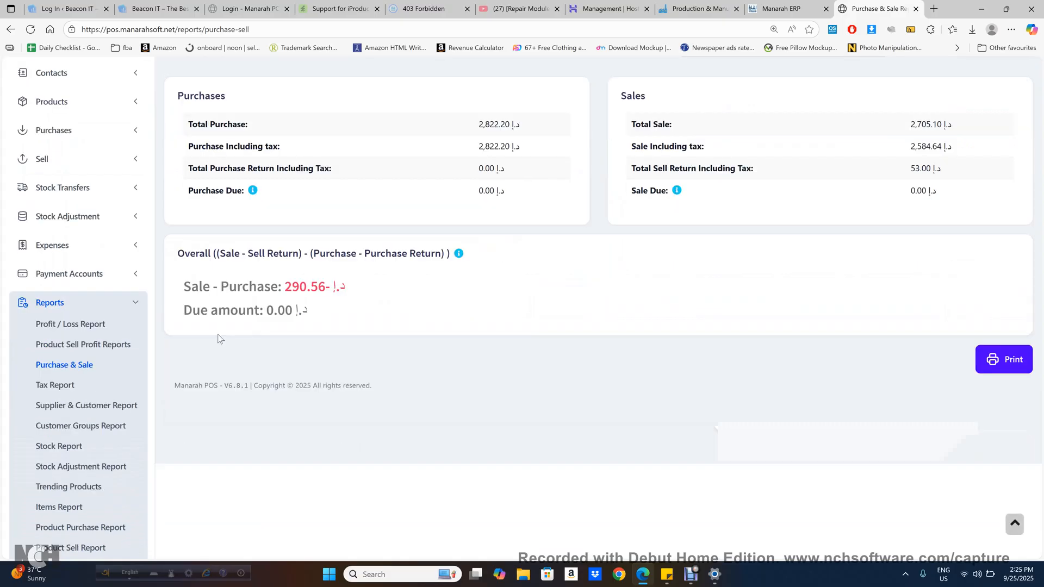
scroll(196, 343, down, 2)
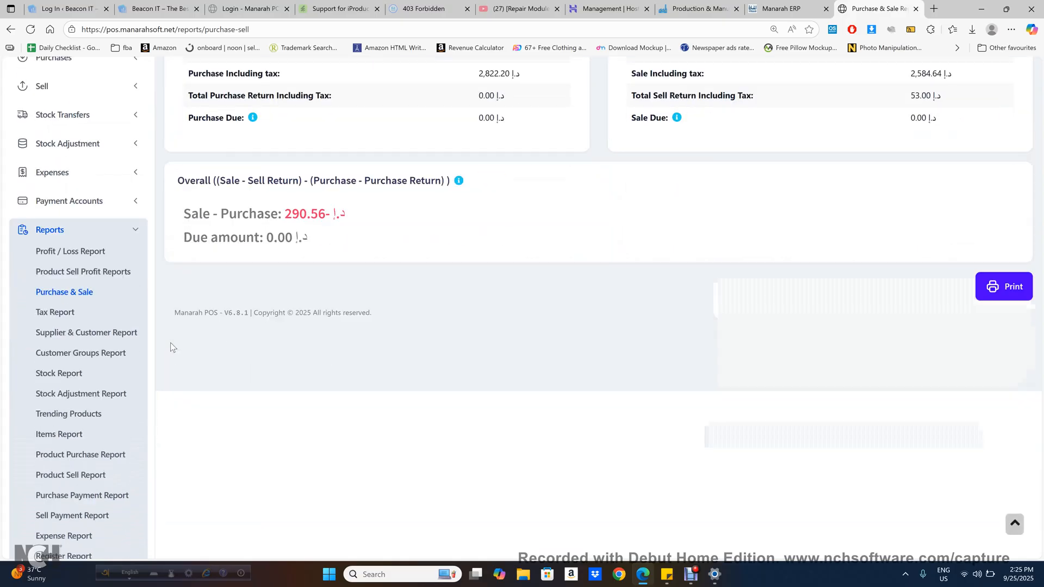
Step: Open the Tax Report and review its input tax, output tax and expense tax listings
click(47, 313)
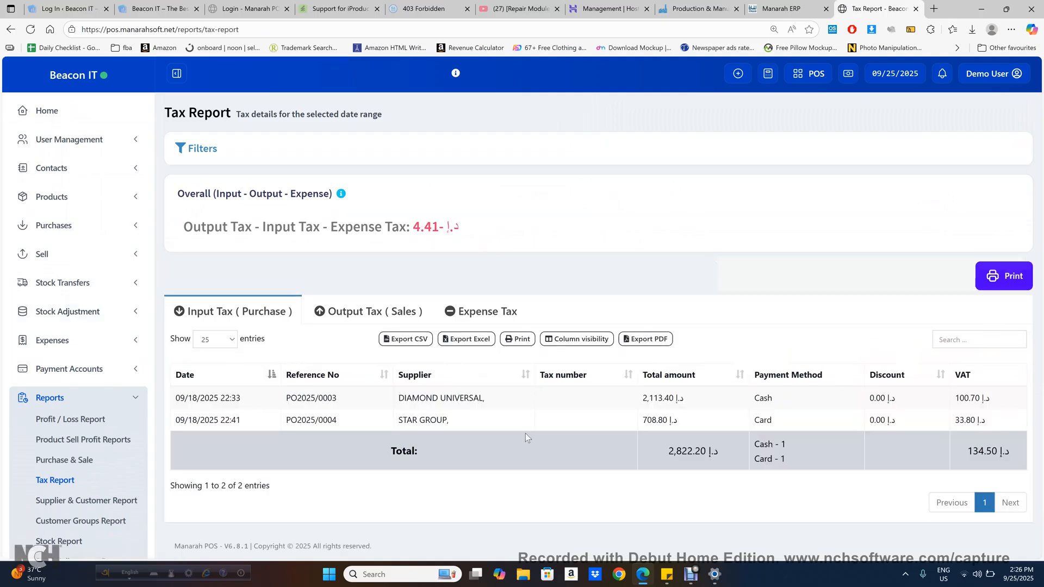
click(348, 318)
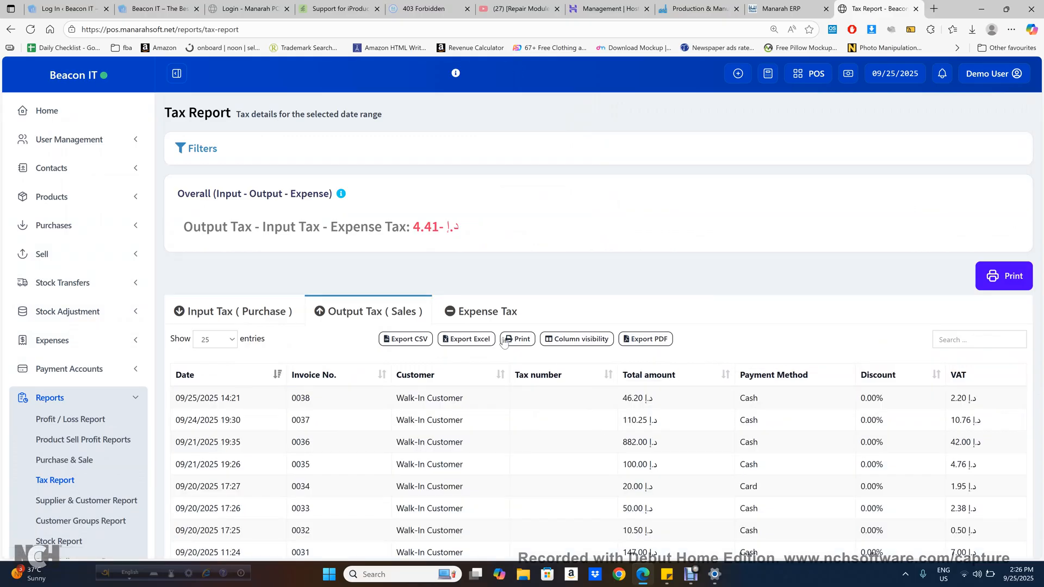
click(471, 317)
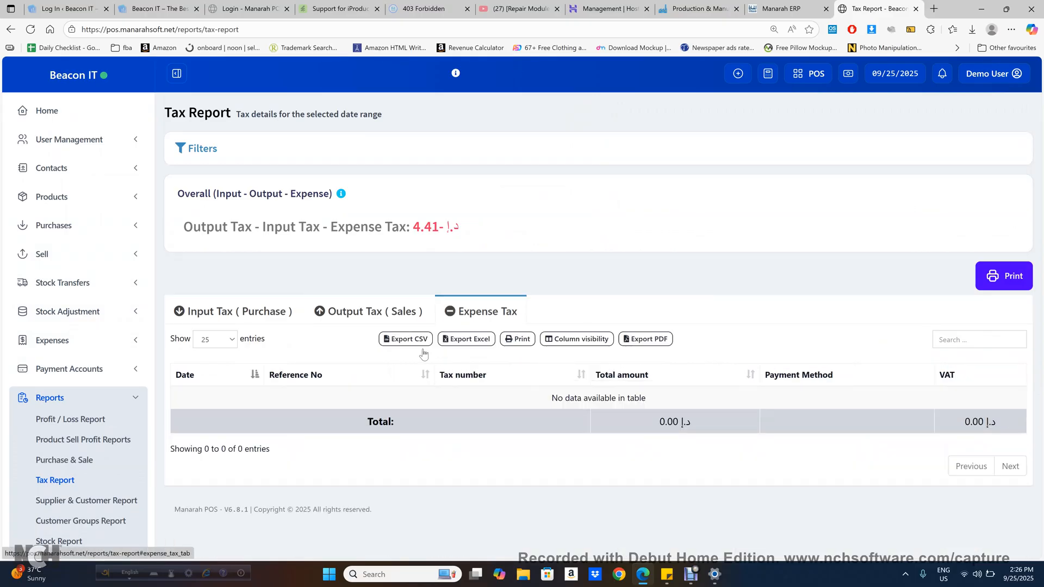
click(235, 318)
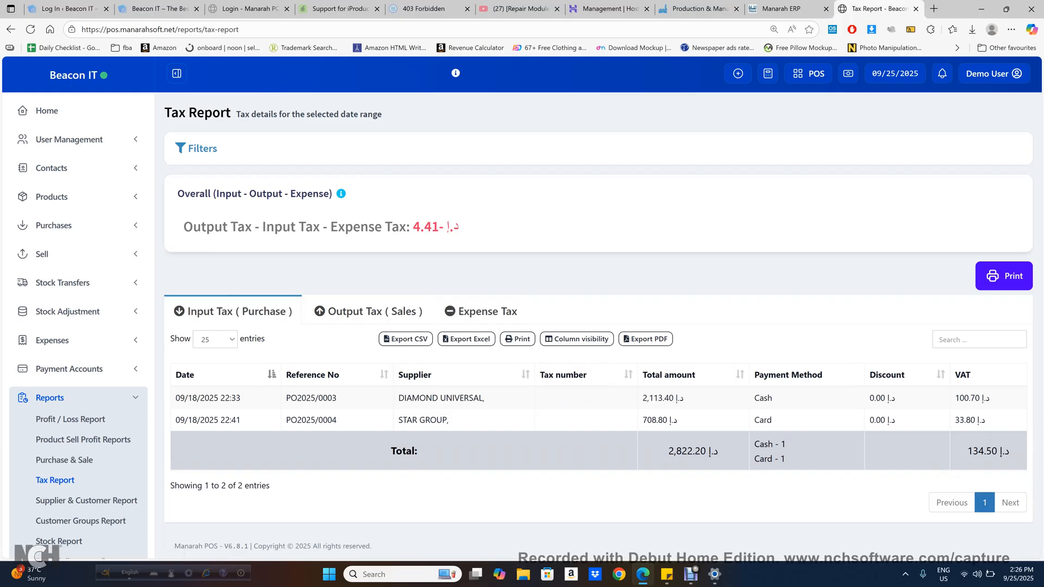
Step: Examine the overall figure for output tax minus input tax minus expense tax
double_click(209, 228)
click(291, 234)
drag(412, 227, 474, 226)
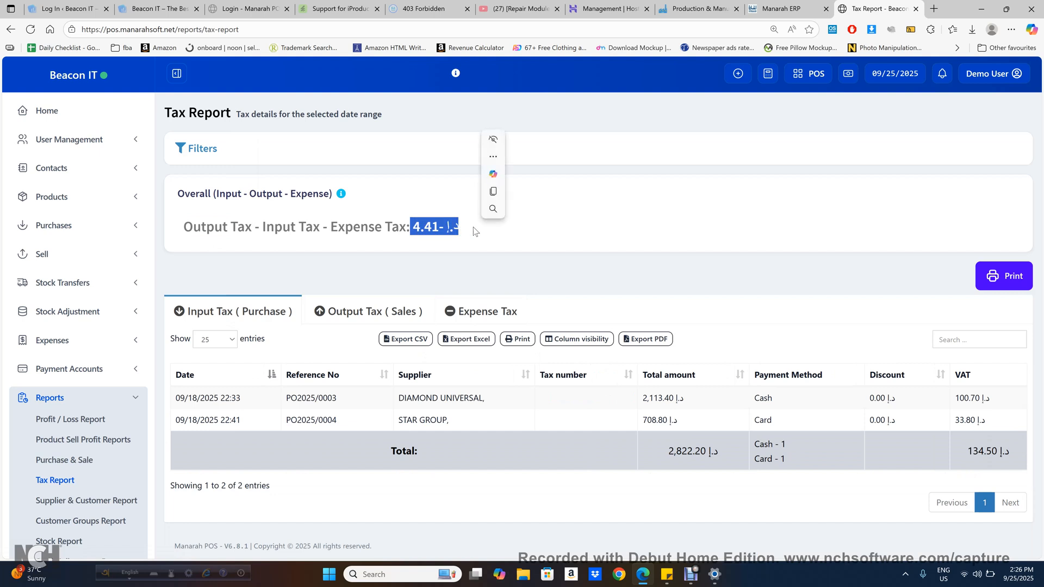
click(473, 227)
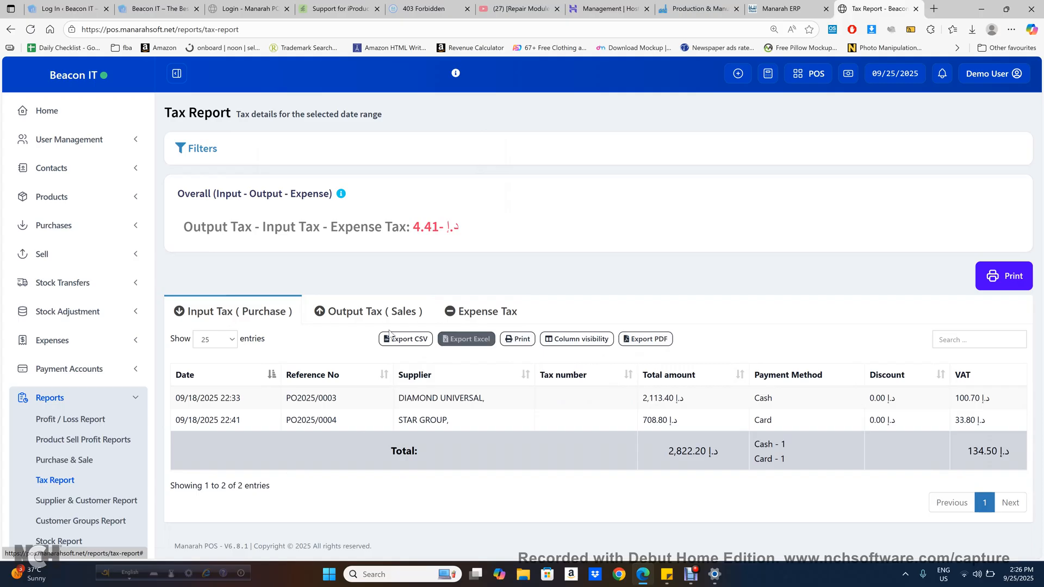
Step: Show the output tax on sales and filter the Tax Report to the custom date range 01/01/2025 - 03/31/2025
click(345, 311)
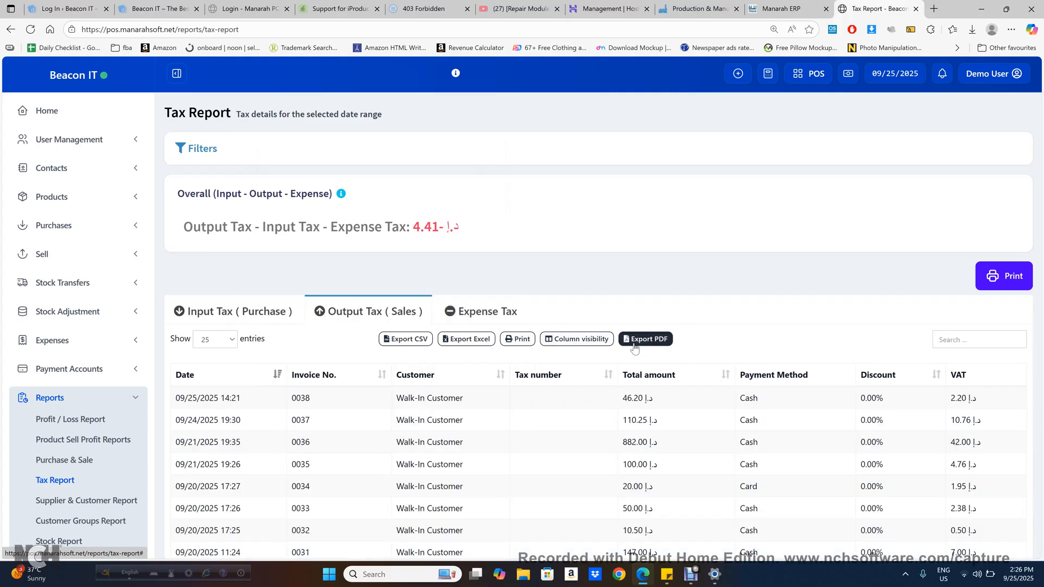
click(205, 156)
click(661, 207)
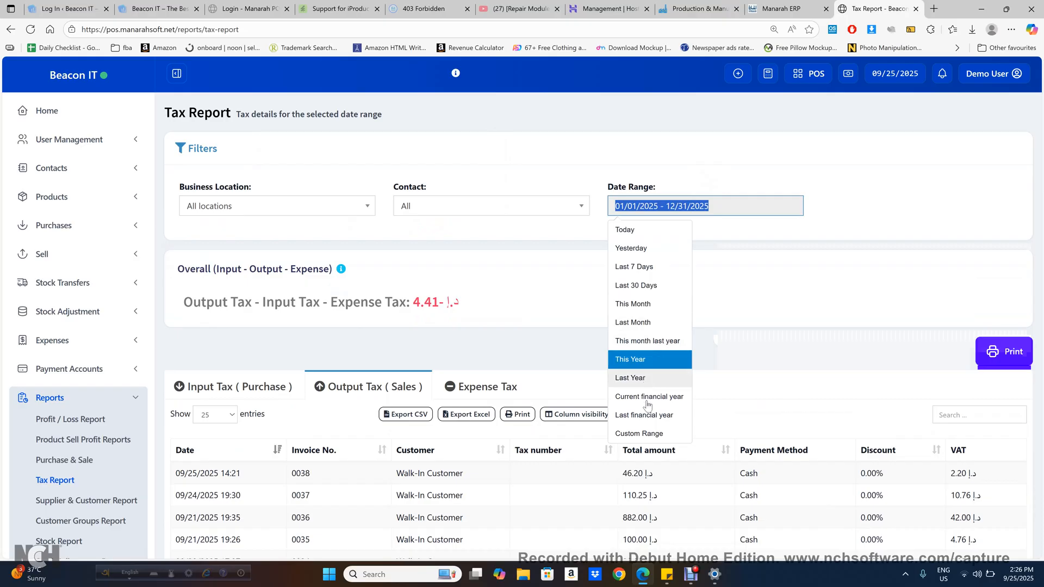
click(666, 440)
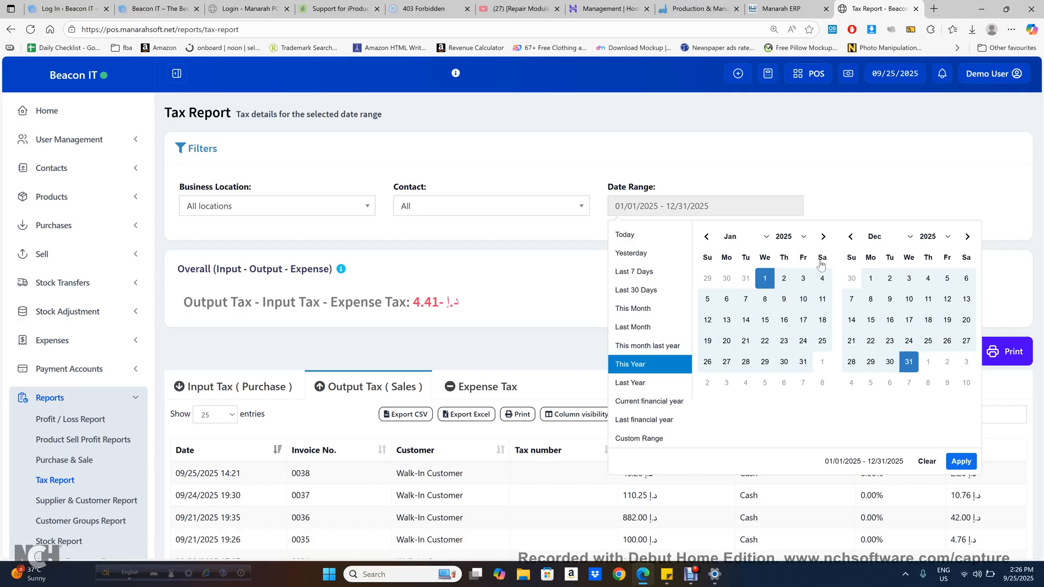
click(764, 280)
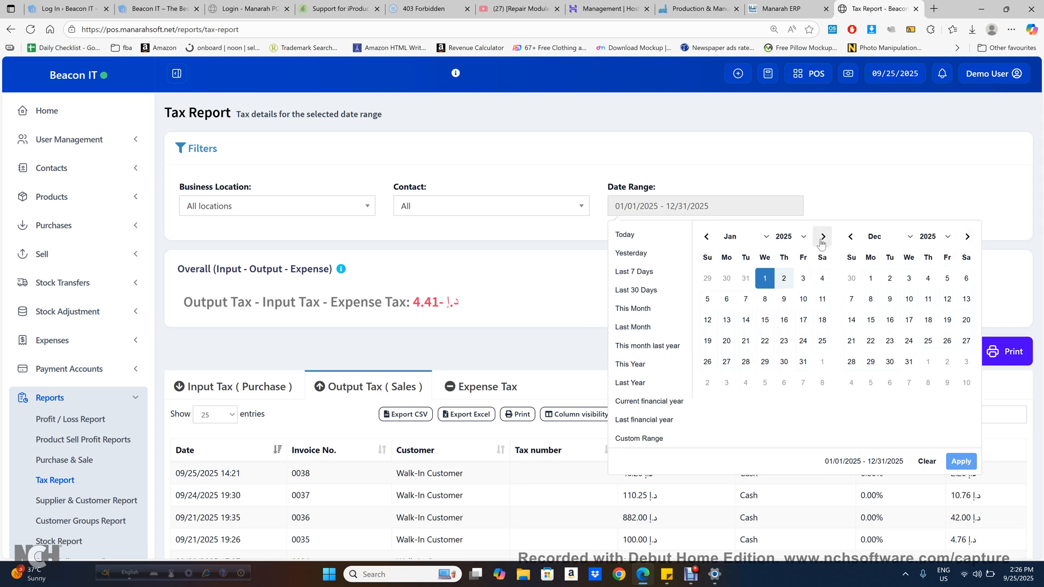
click(852, 237)
click(851, 237)
click(851, 237)
click(852, 237)
click(851, 237)
click(851, 237)
click(851, 237)
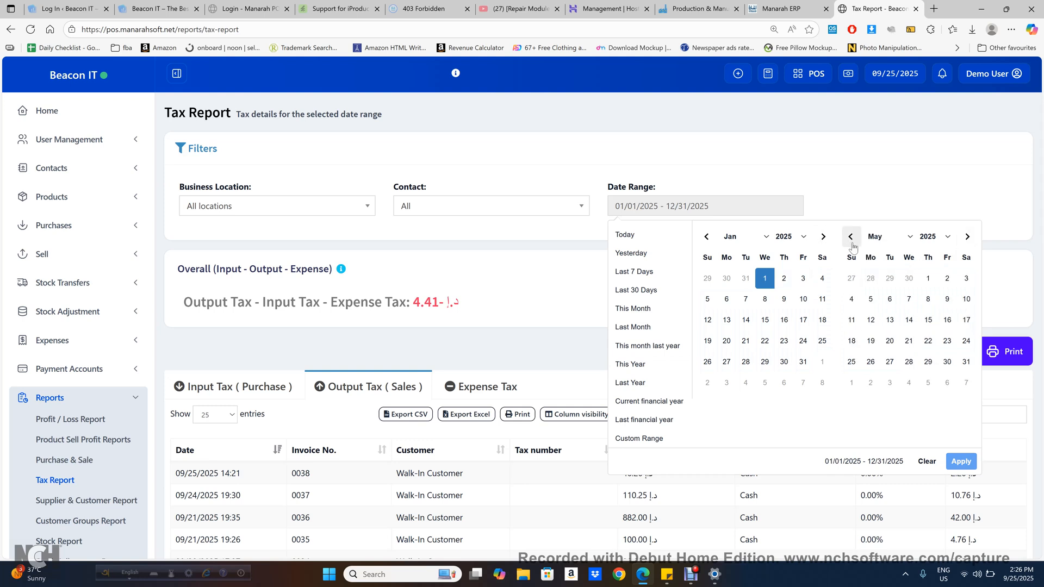
click(851, 238)
click(851, 237)
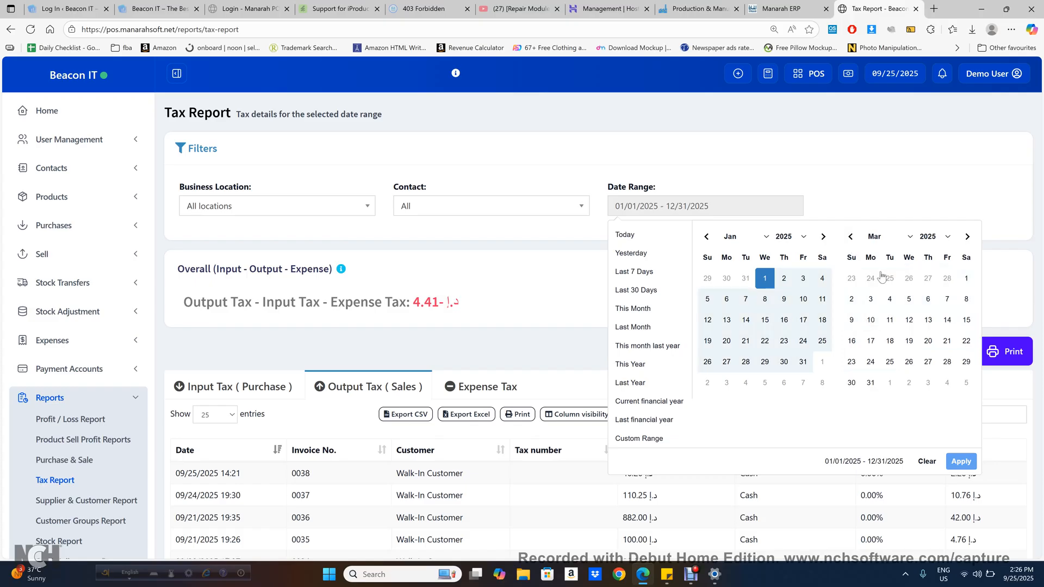
click(870, 383)
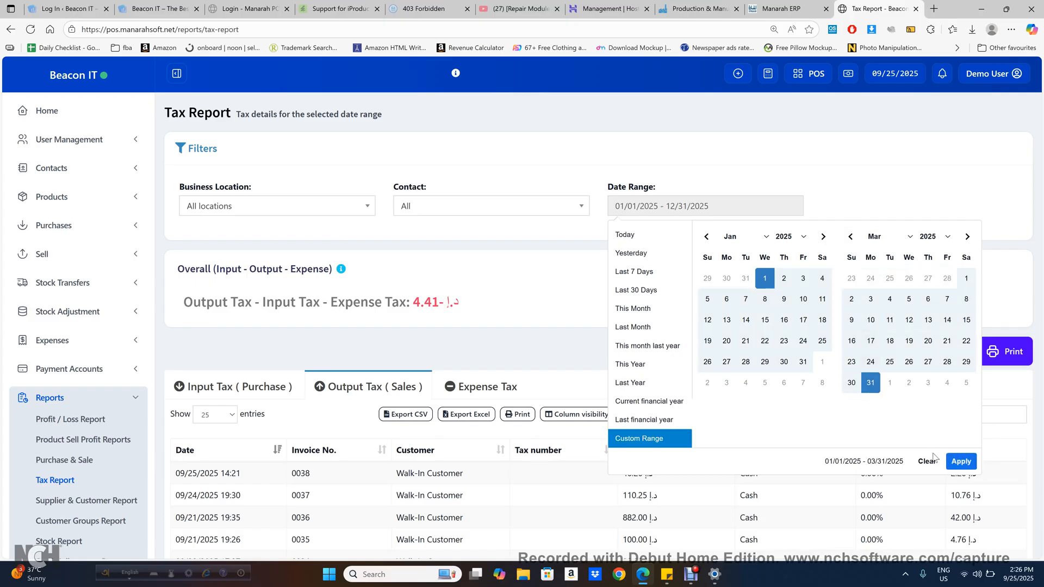
click(962, 462)
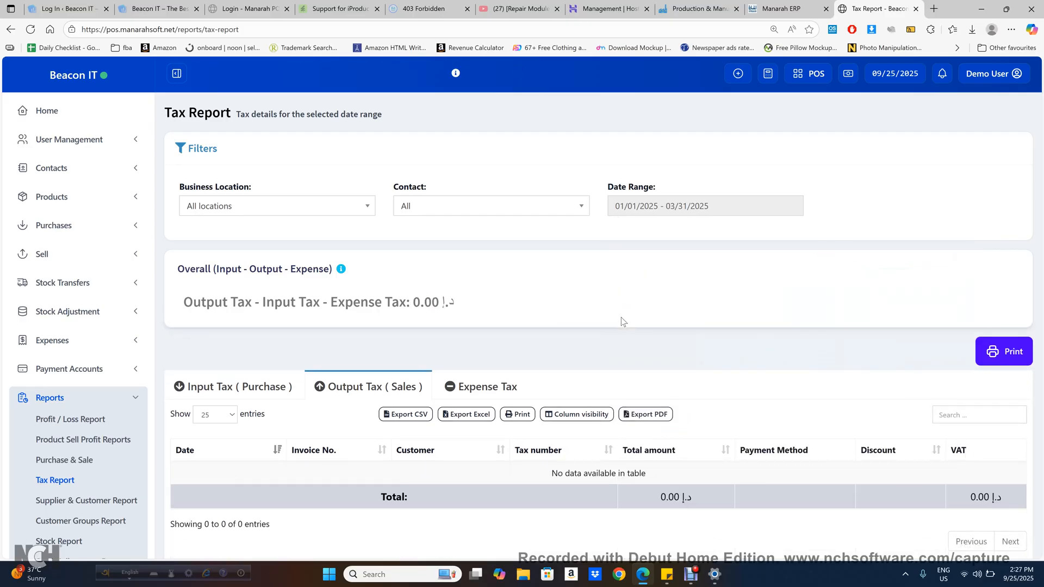
scroll(621, 318, down, 3)
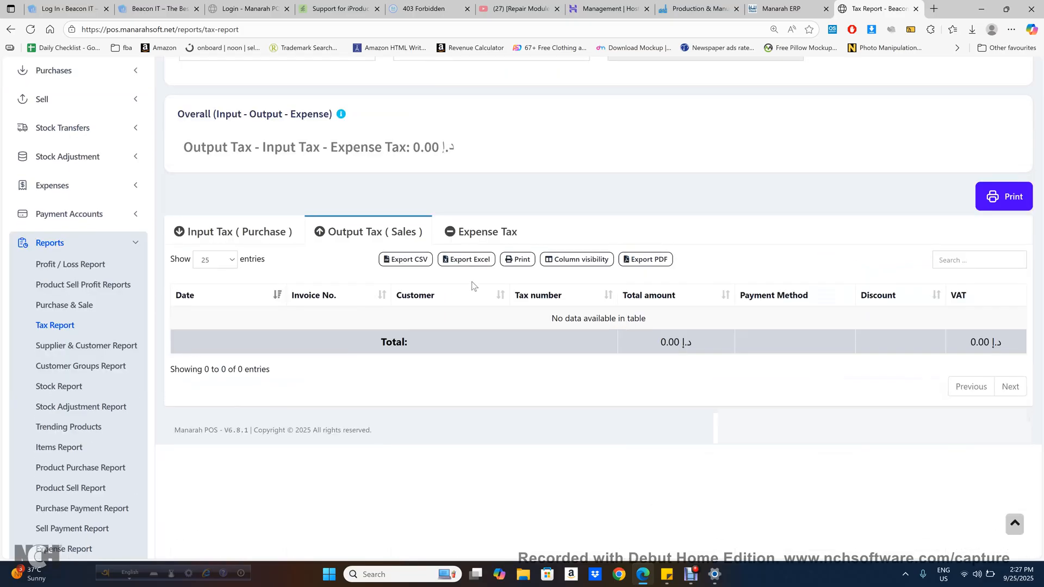
scroll(473, 285, up, 2)
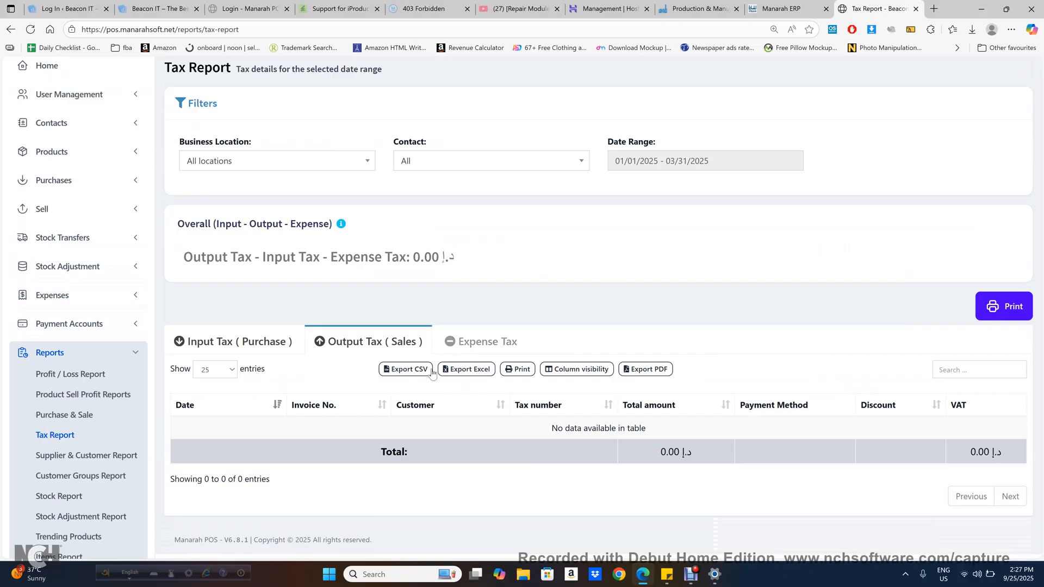
Step: Open the Supplier & Customer Report and review the ledger of the customer listed just above Walk-In Customer, closing it when done
scroll(202, 353, down, 4)
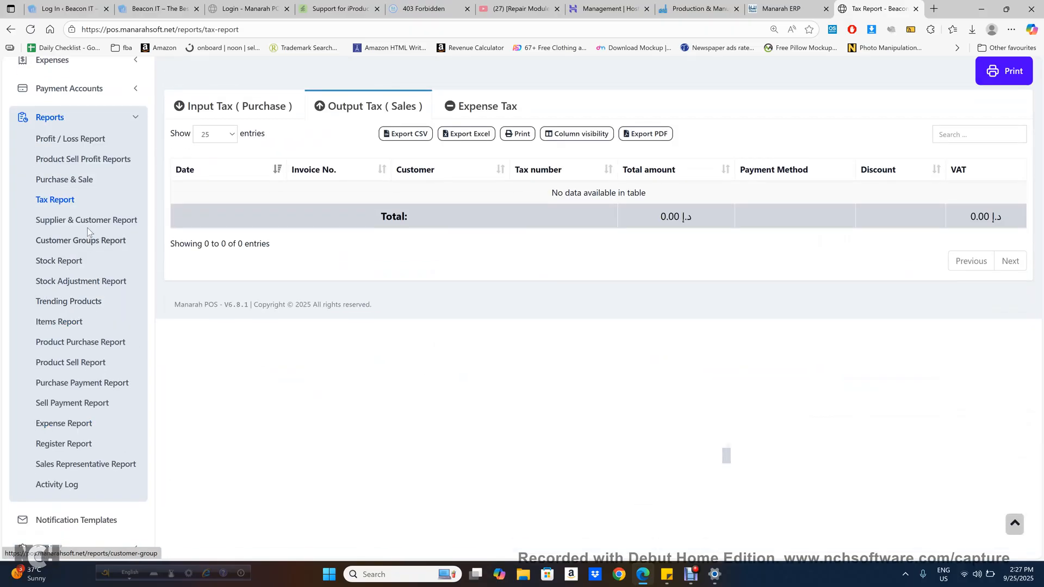
click(87, 225)
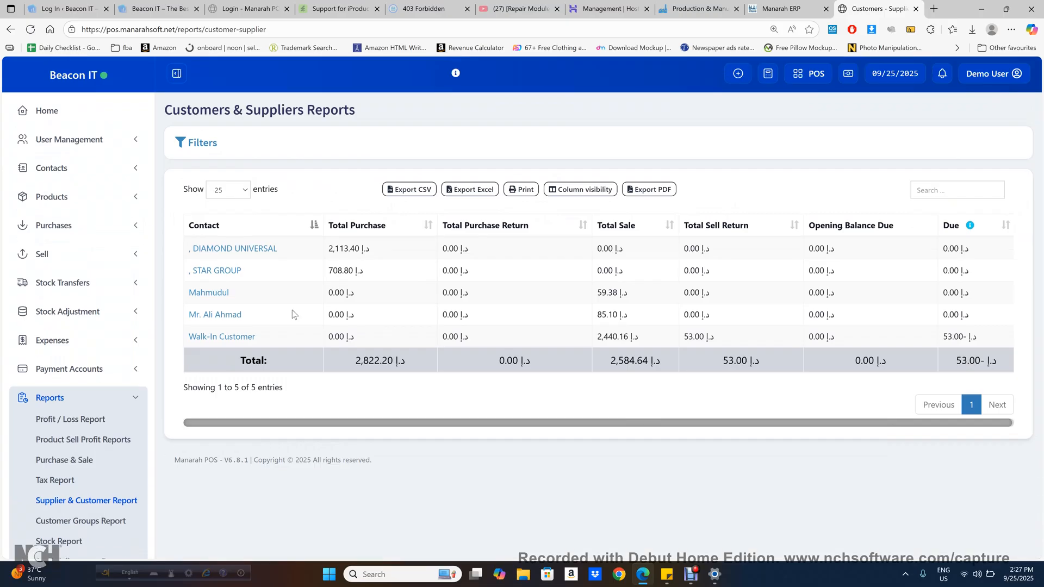
click(219, 320)
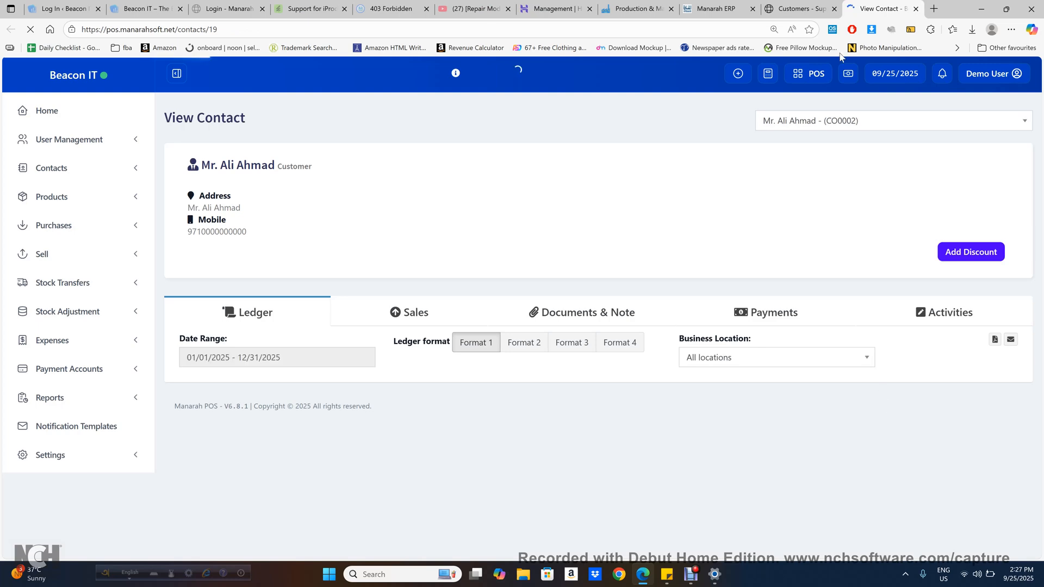
scroll(834, 412, down, 4)
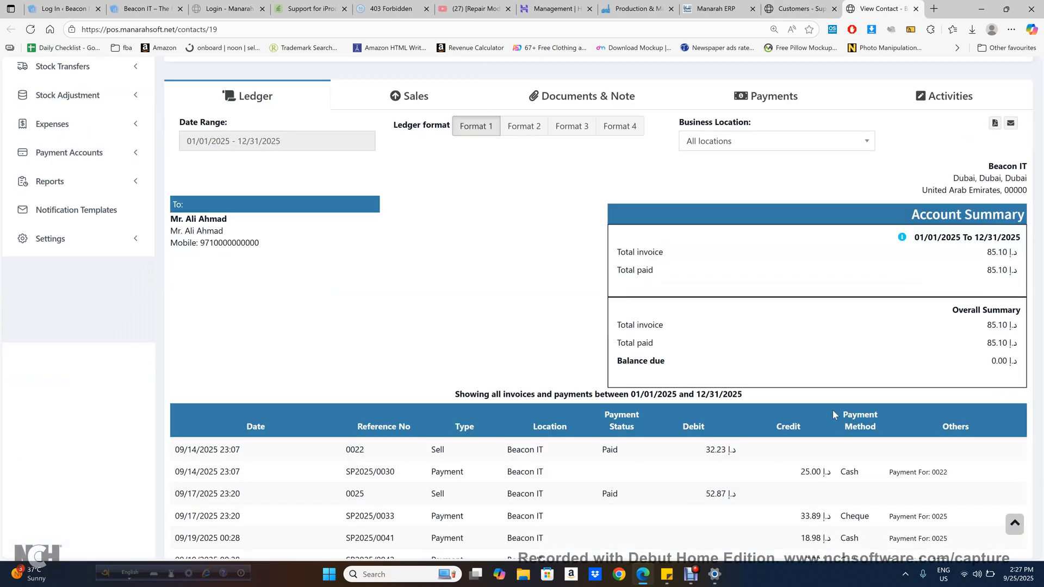
scroll(833, 410, down, 2)
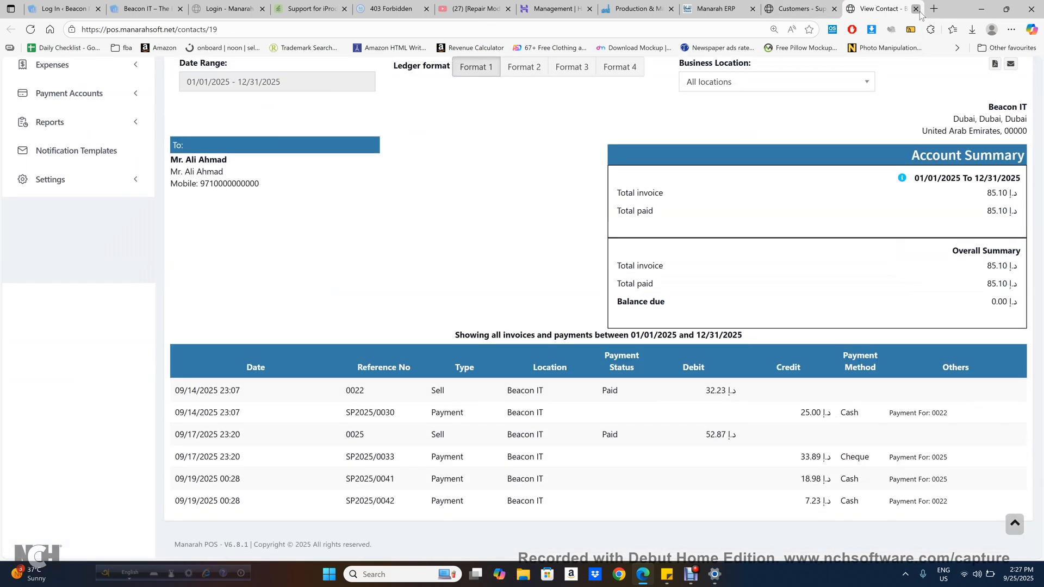
click(916, 9)
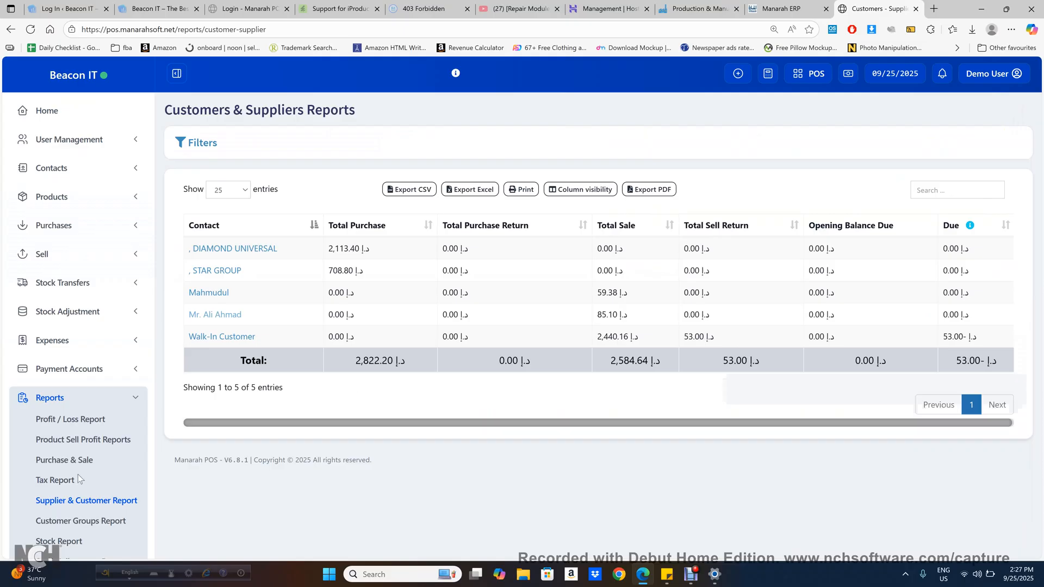
Step: Look through the remaining report types, from the Customer Groups Report down to the Activity Log
scroll(78, 479, down, 5)
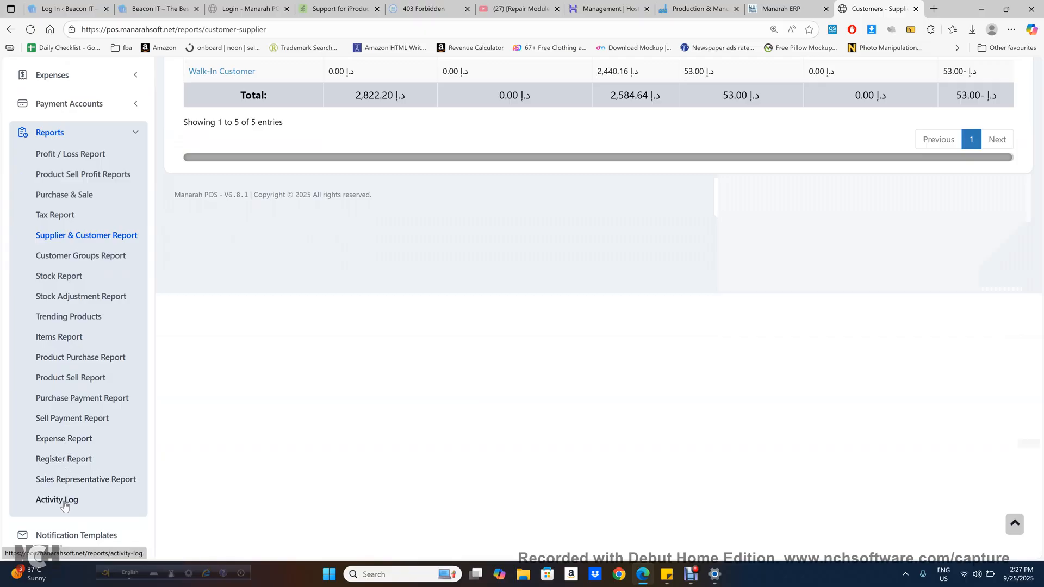
scroll(64, 503, down, 1)
scroll(64, 506, up, 5)
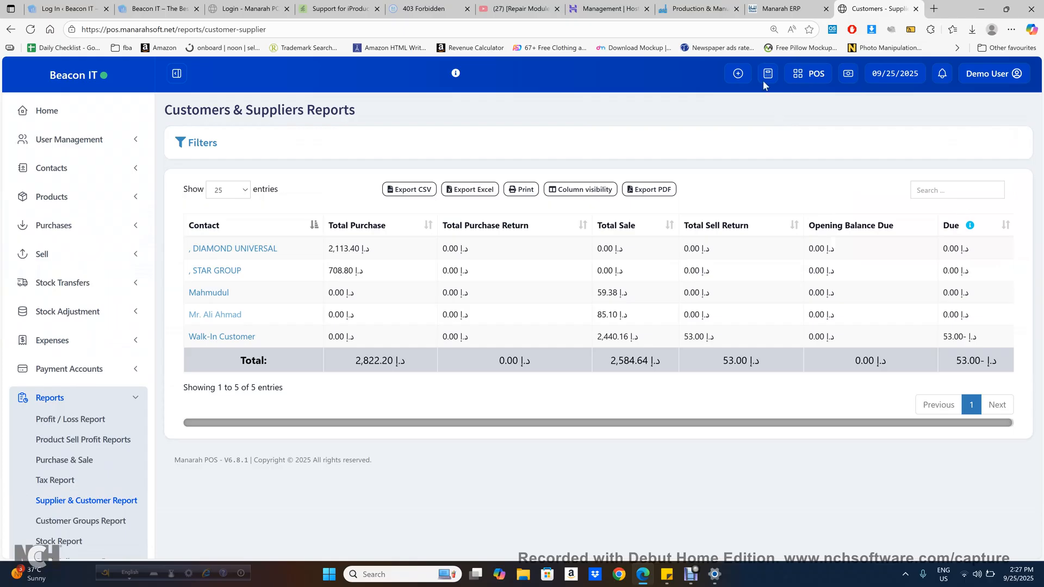
Step: Open the POS screen, view its sell return entry and show the register details
click(814, 79)
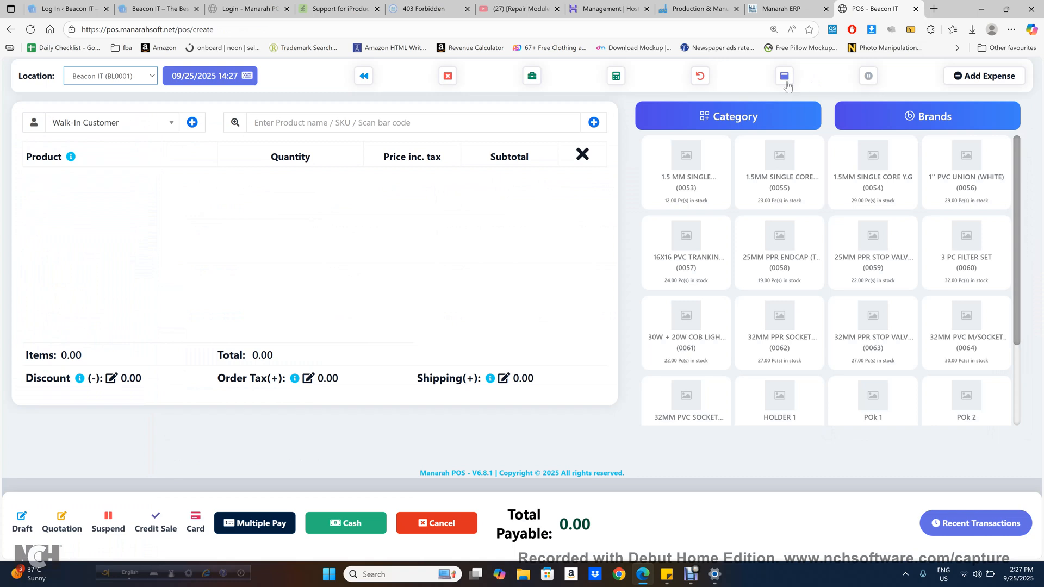
click(706, 79)
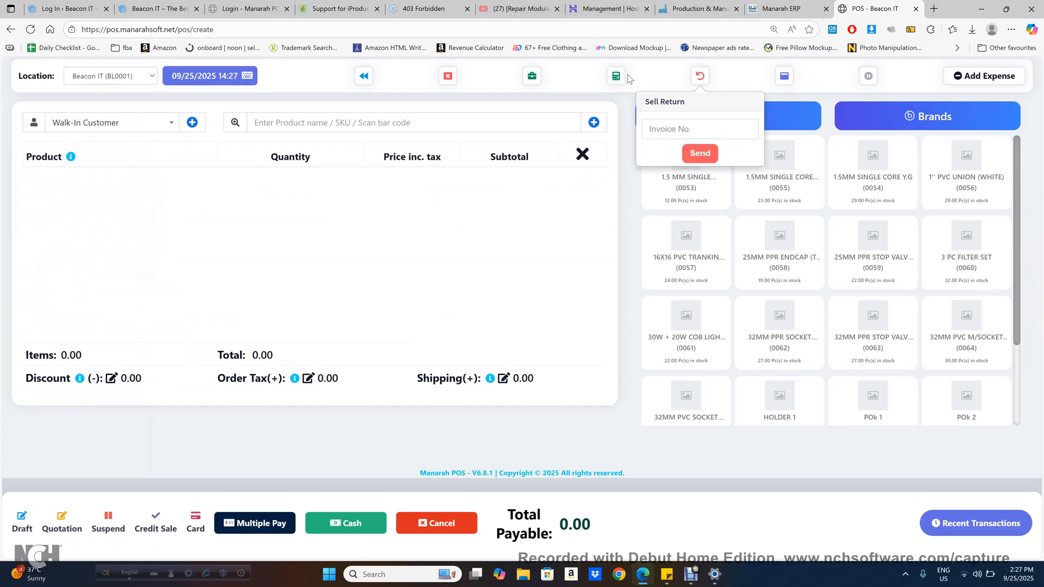
click(531, 82)
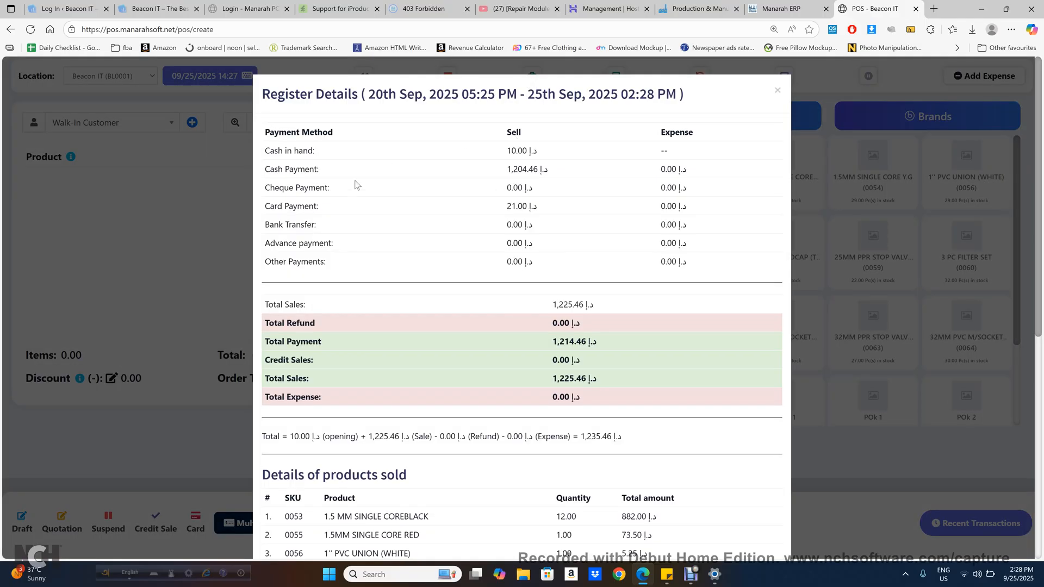
Step: Review the register details from the payment method totals down to the products sold by brand, and close them
scroll(541, 243, down, 2)
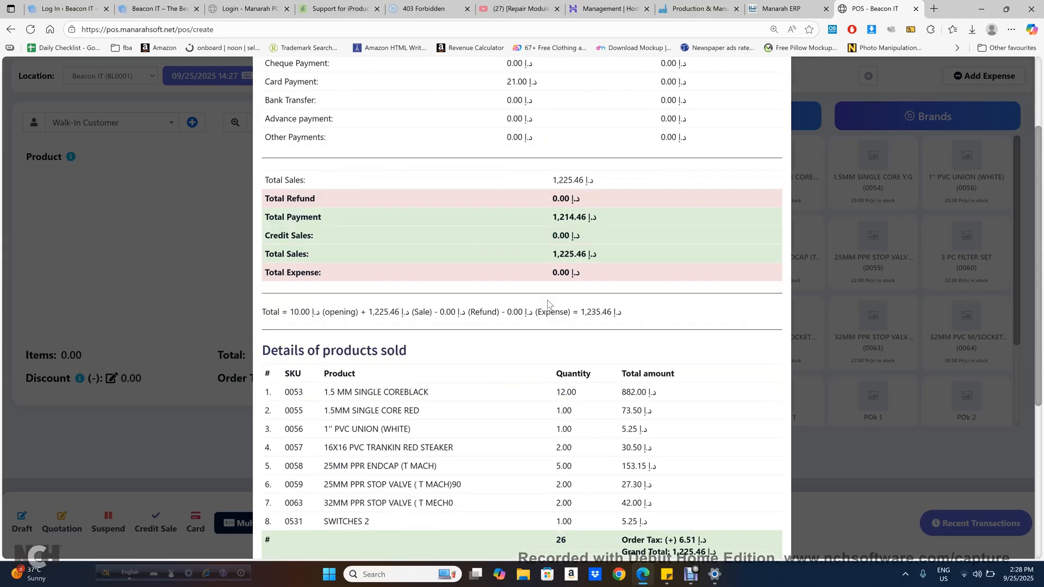
scroll(548, 304, down, 3)
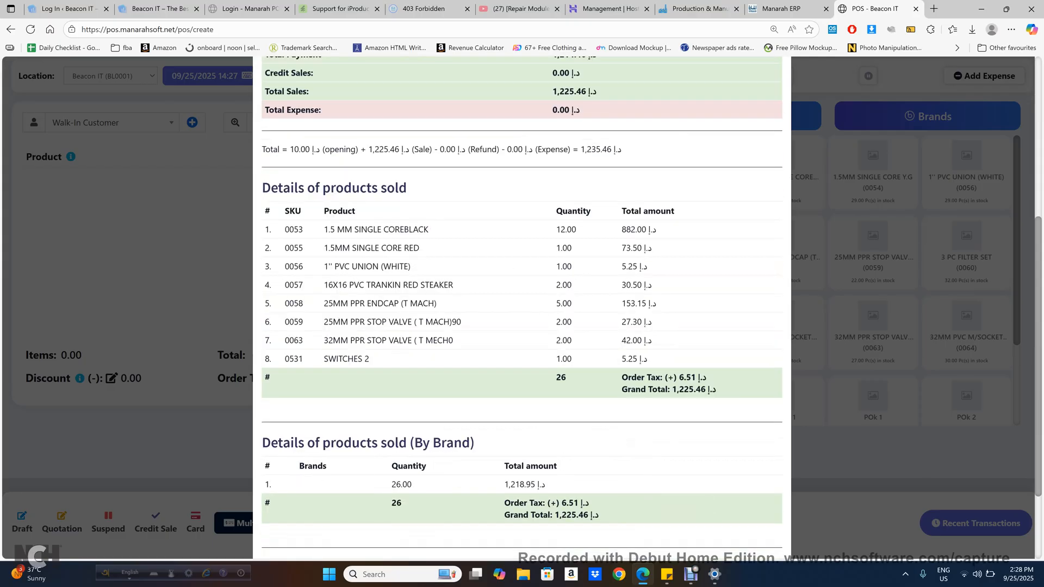
scroll(596, 325, down, 2)
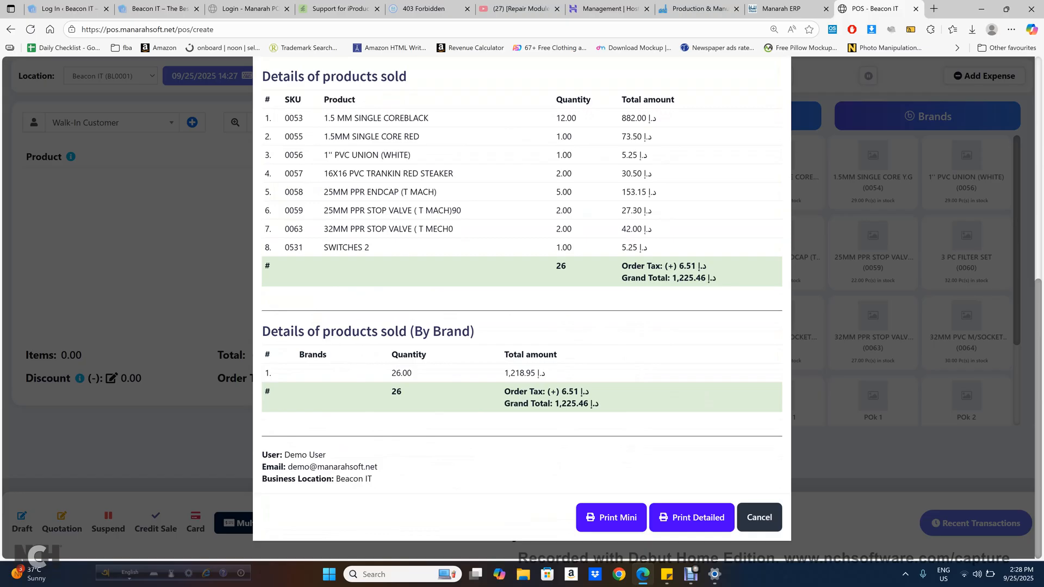
scroll(522, 310, up, 7)
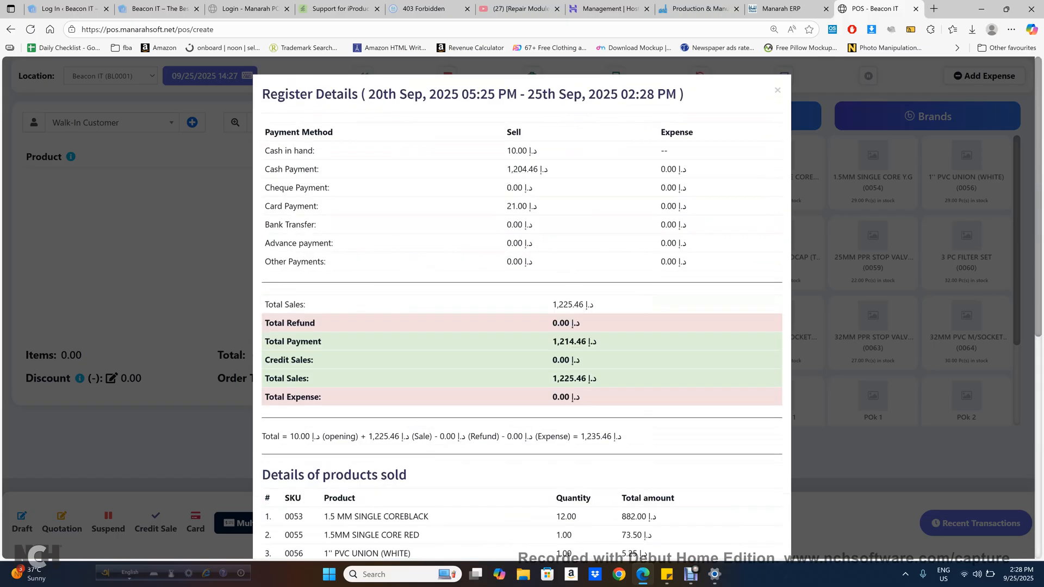
click(778, 92)
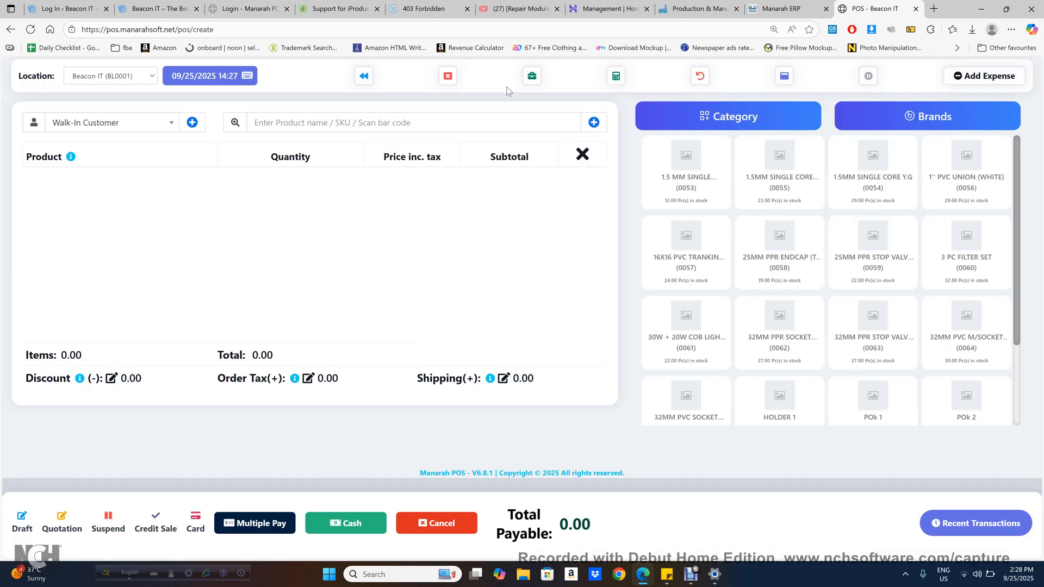
Step: Leave the POS screen for the POS sales list and return to the Home dashboard
click(363, 79)
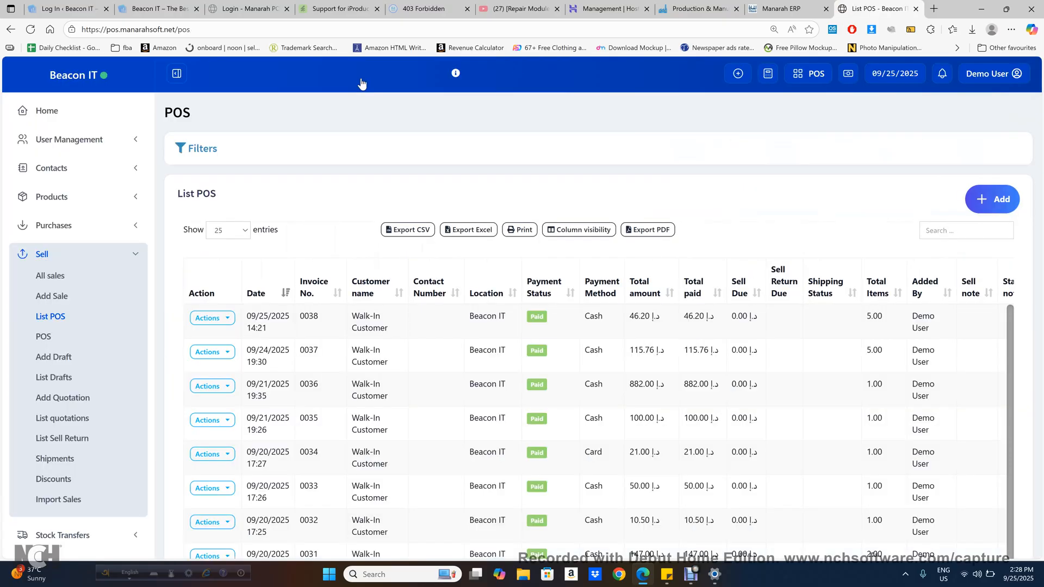
click(46, 120)
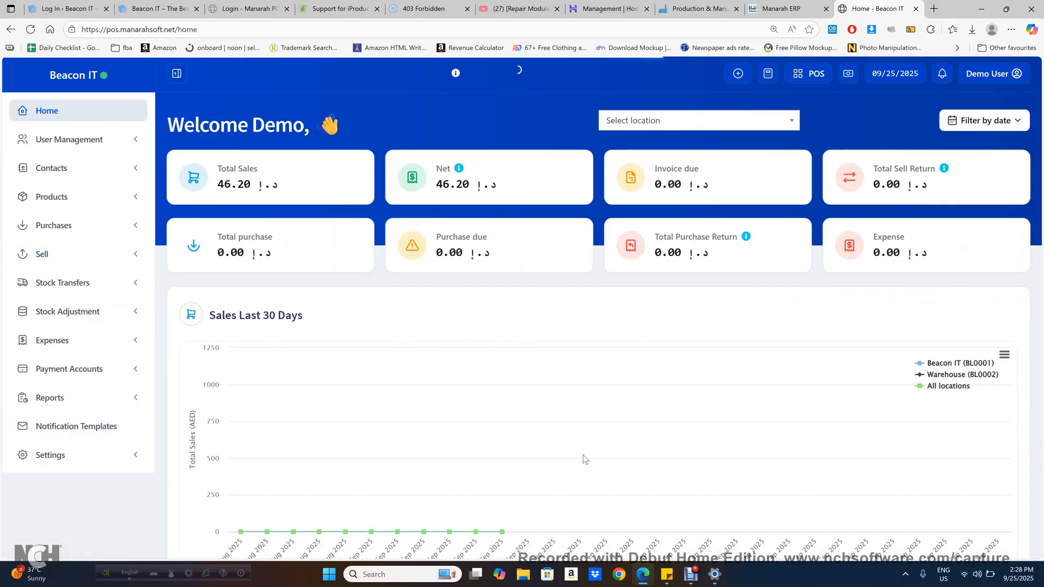
click(692, 574)
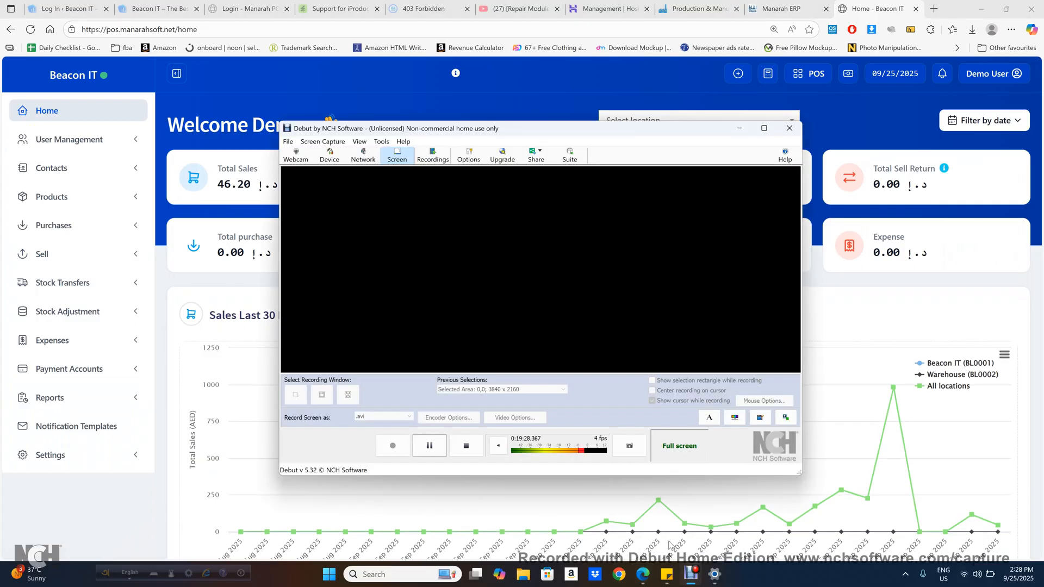